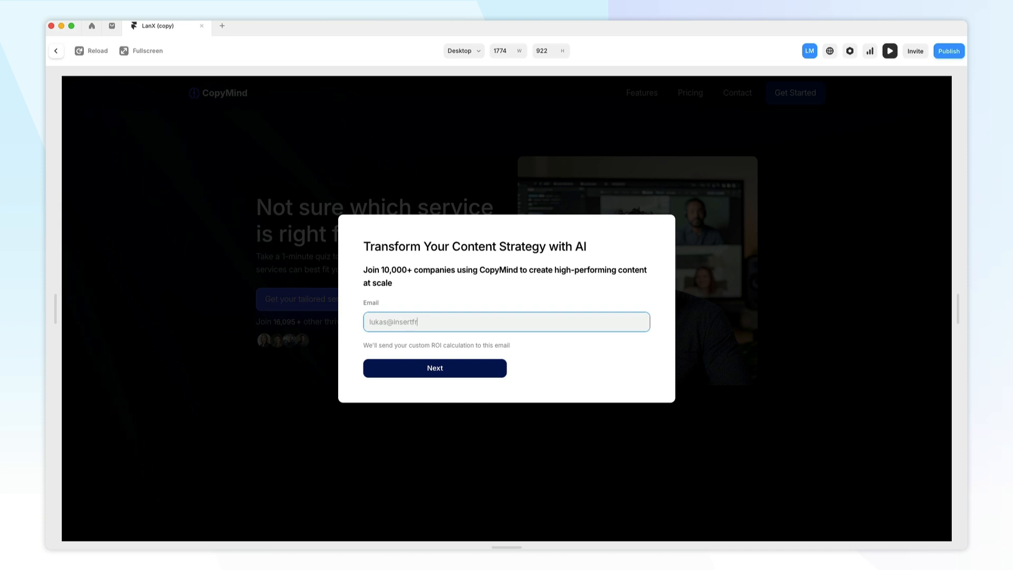
- Step through the quiz preview, choosing 10-50 Pieces and then Product Descriptions as the content type
click(430, 369)
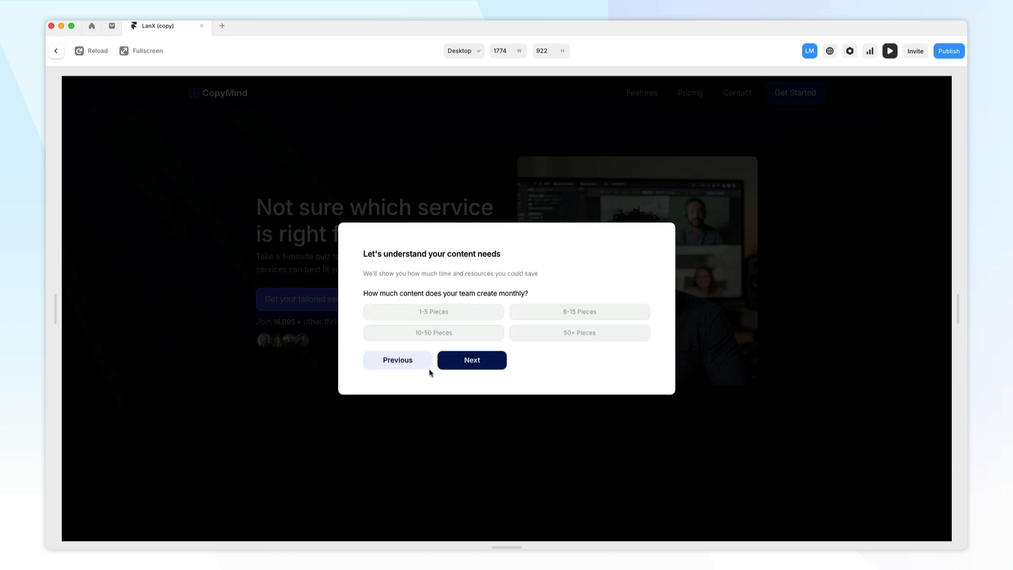
click(488, 333)
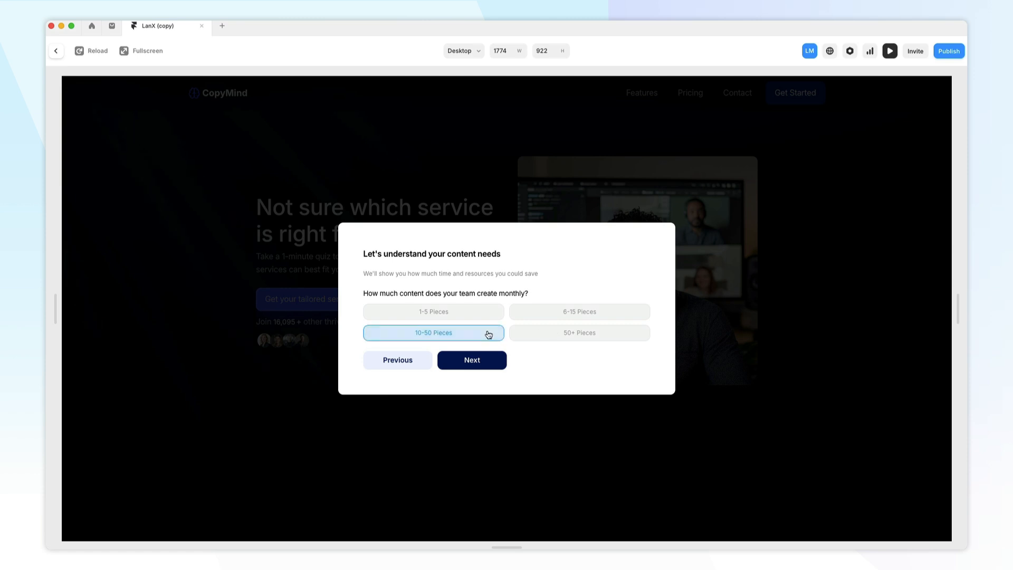
click(485, 359)
click(485, 321)
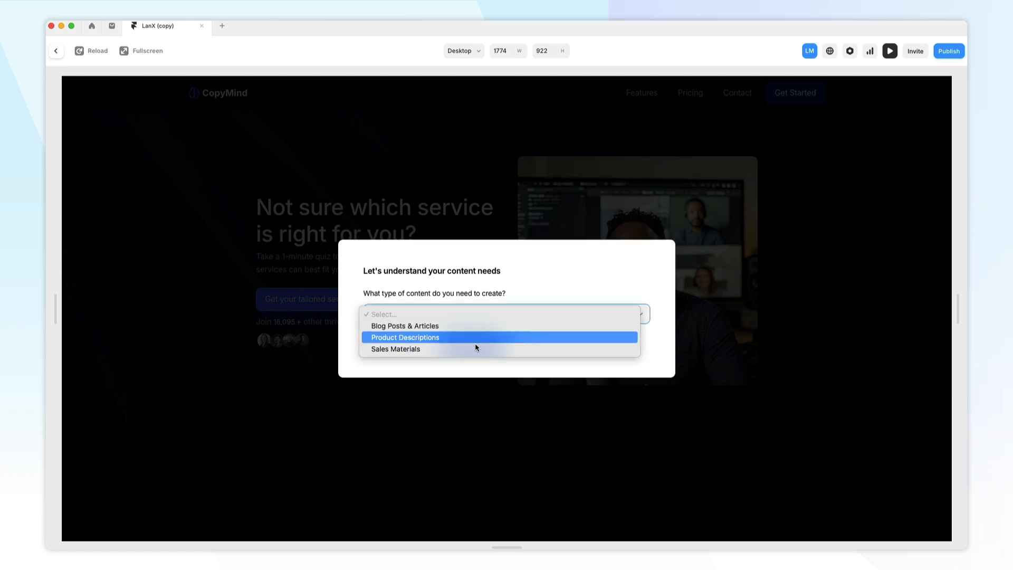
click(475, 340)
click(469, 346)
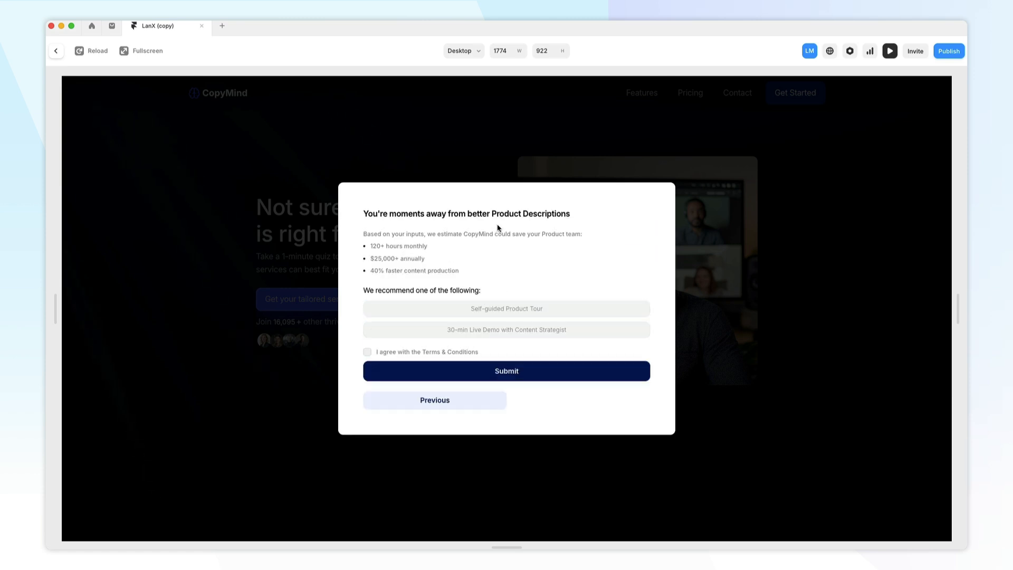
- Agree to the Terms & Conditions on the final quiz page and submit the preview form
drag(491, 214, 543, 235)
click(460, 255)
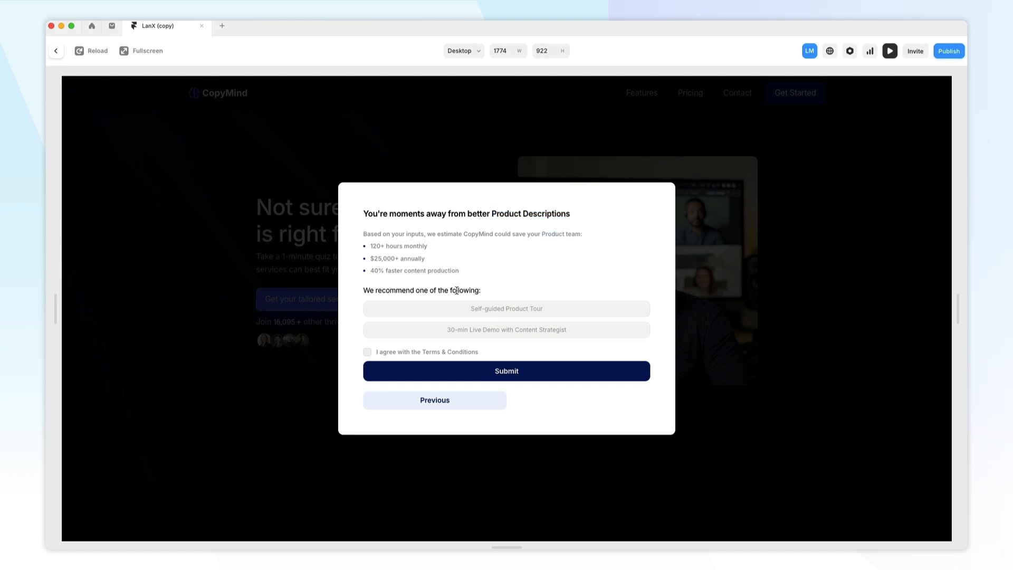
click(446, 333)
click(367, 352)
click(524, 372)
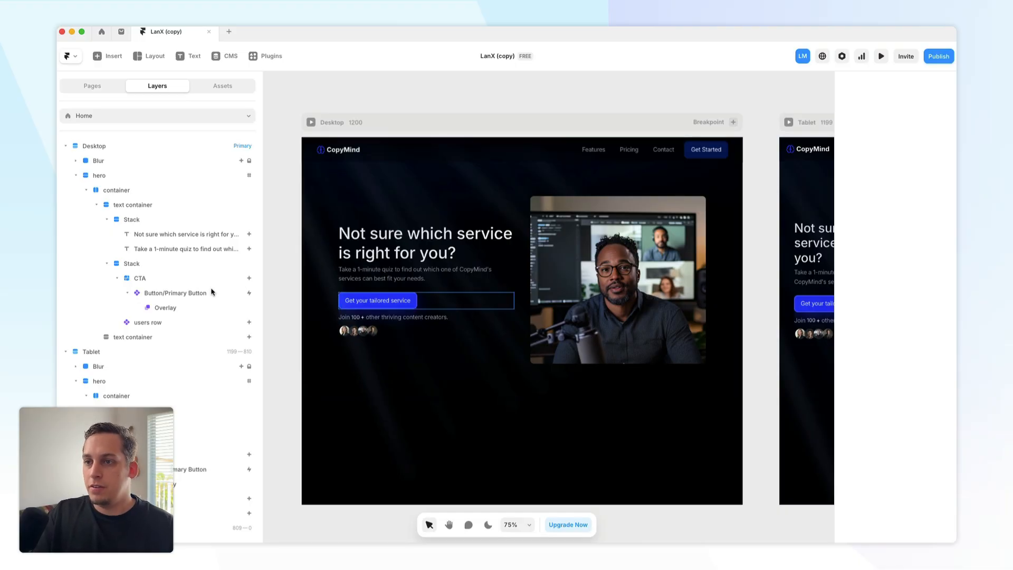
- Open the hero button's overlay and locate its Multi-Step Form component on the canvas
click(356, 310)
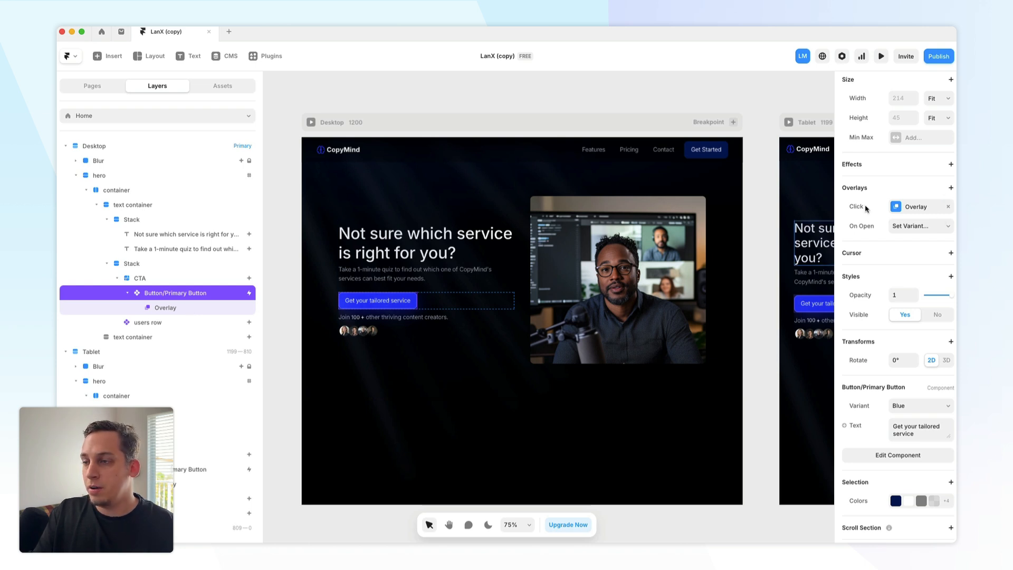
click(180, 311)
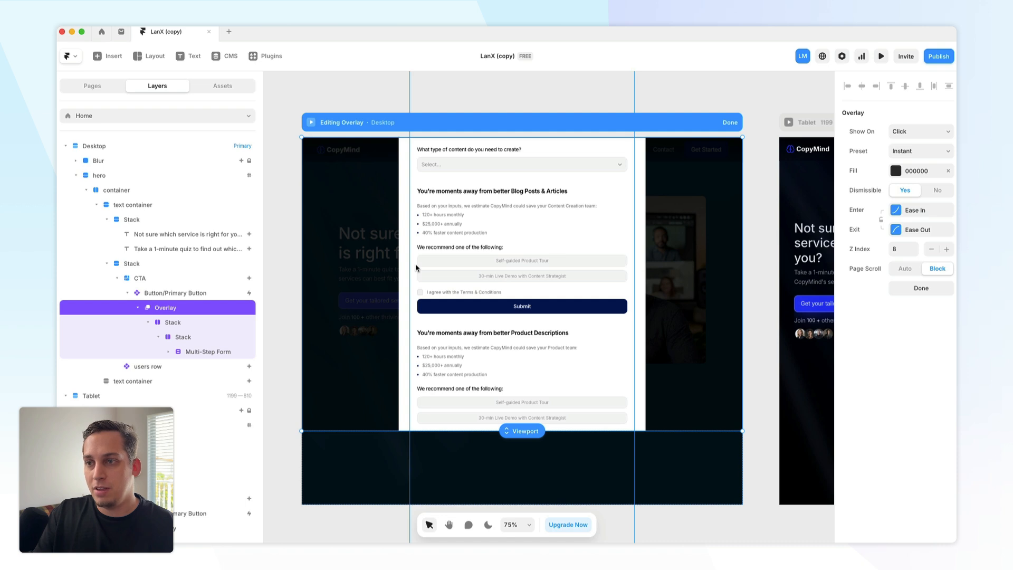
click(204, 353)
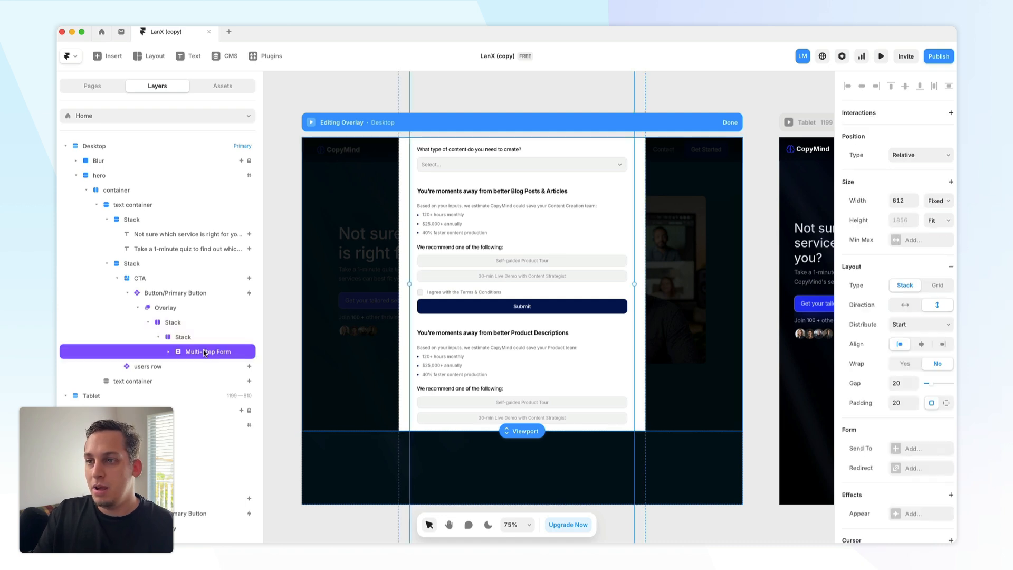
scroll(526, 264, down, 5)
drag(526, 262, 331, 190)
scroll(334, 202, left, 2)
scroll(398, 195, up, 5)
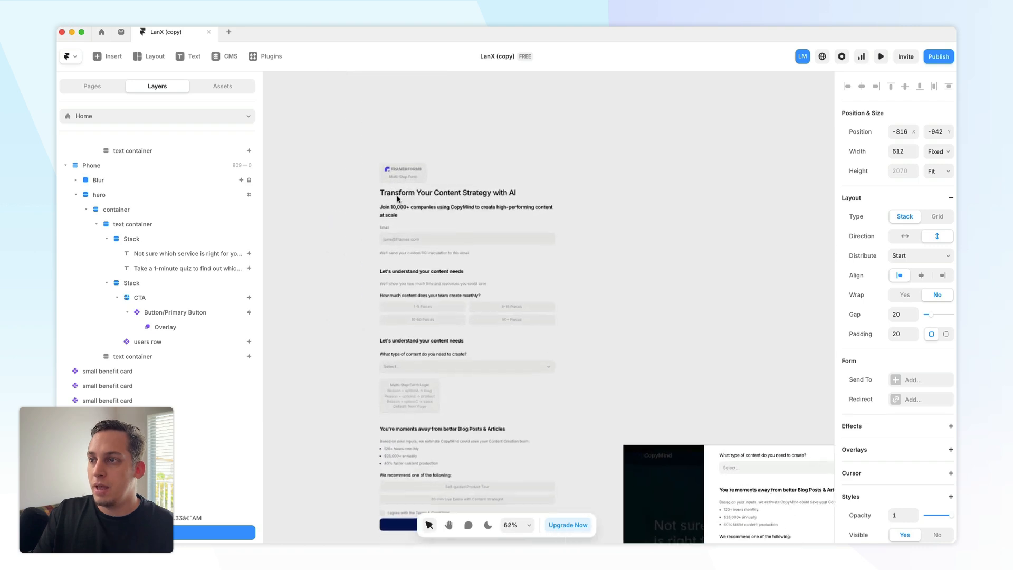
scroll(135, 298, down, 2)
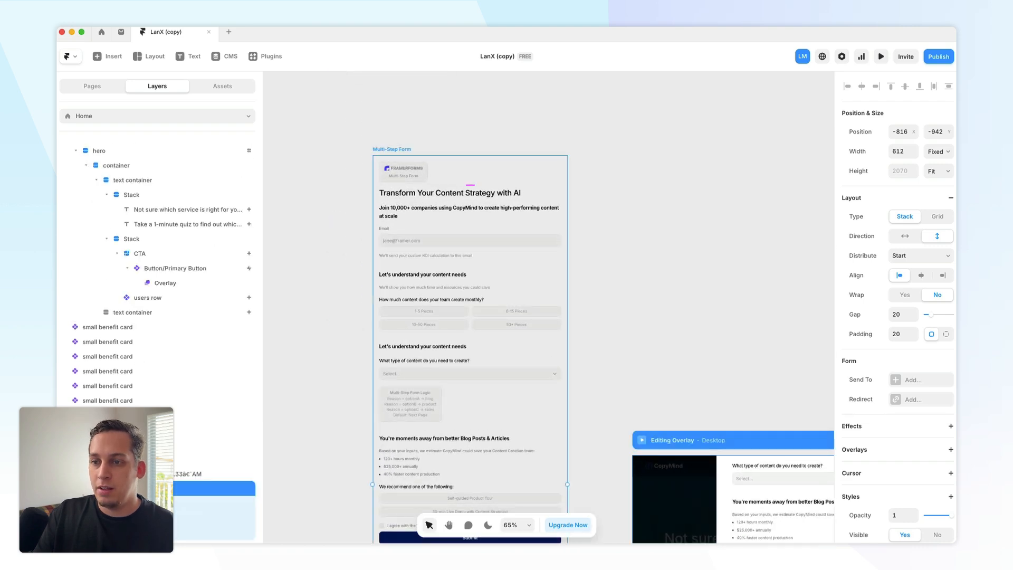
scroll(157, 317, down, 4)
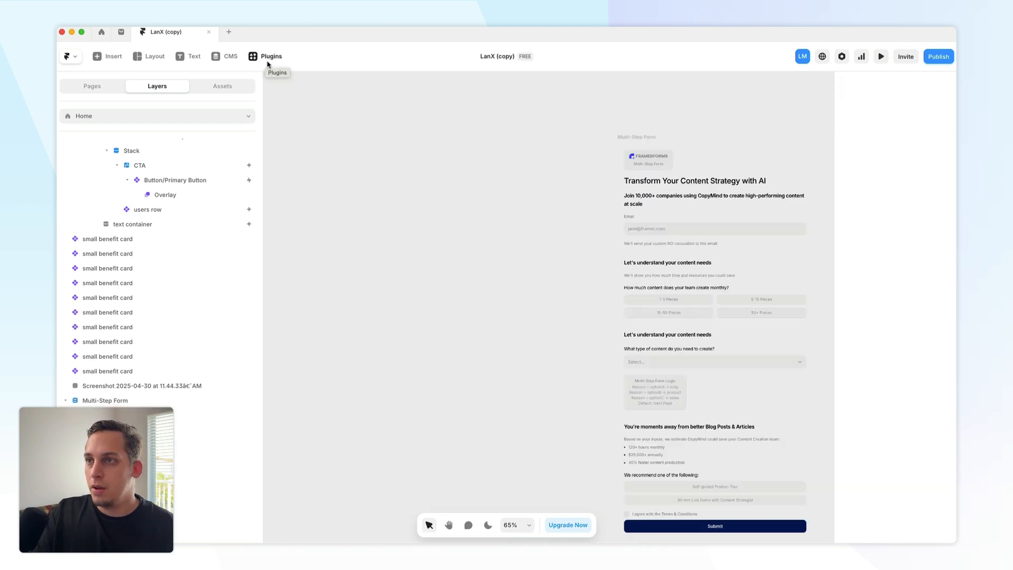
- Insert a new Multi-Step Form using the FramerForms plugin
click(265, 59)
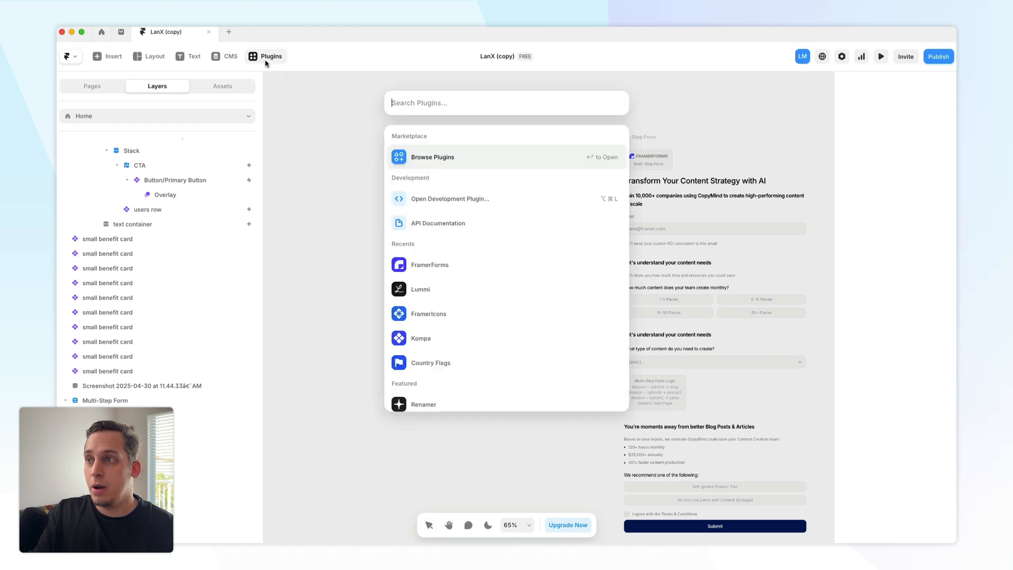
click(458, 265)
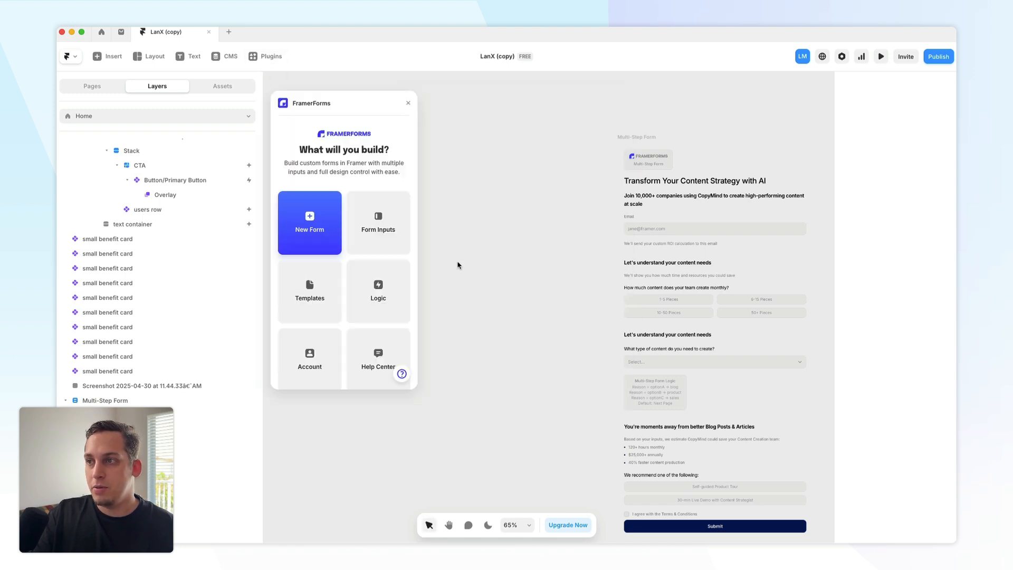
click(312, 220)
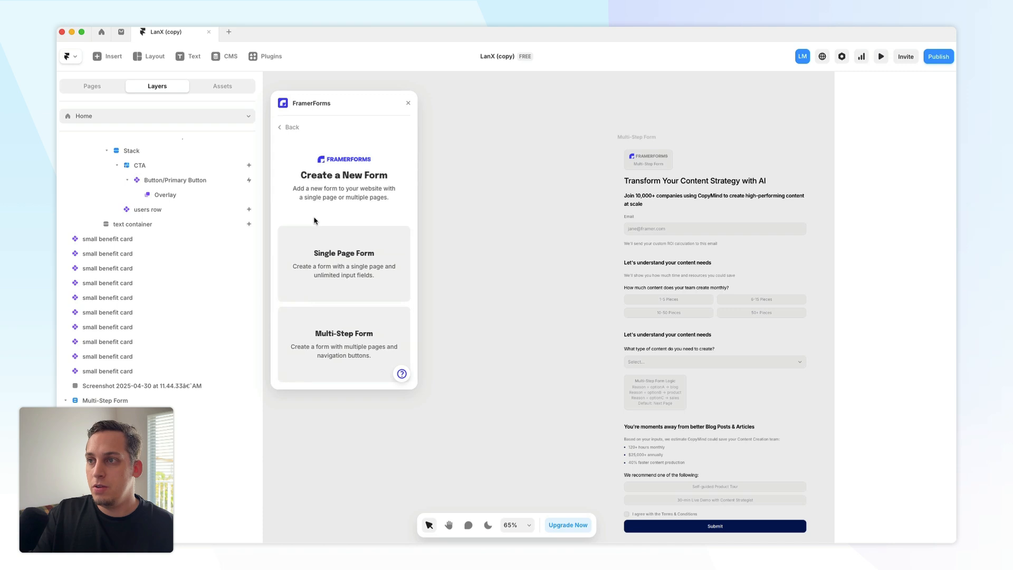
click(335, 335)
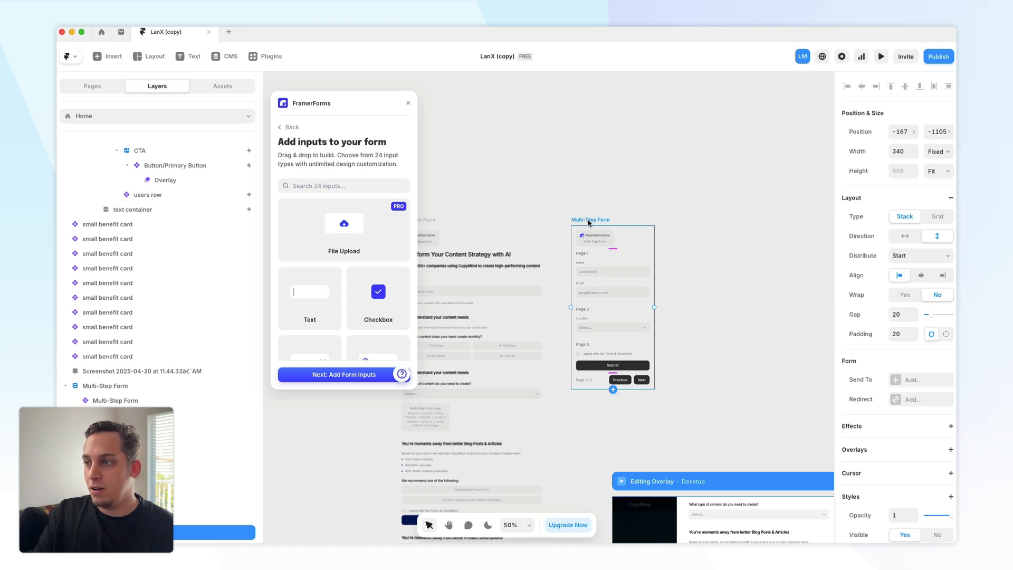
- Compare the newly inserted template form with the existing Multi-Step Form on the canvas
scroll(588, 223, left, 2)
drag(649, 217, 377, 218)
scroll(477, 183, left, 3)
click(591, 197)
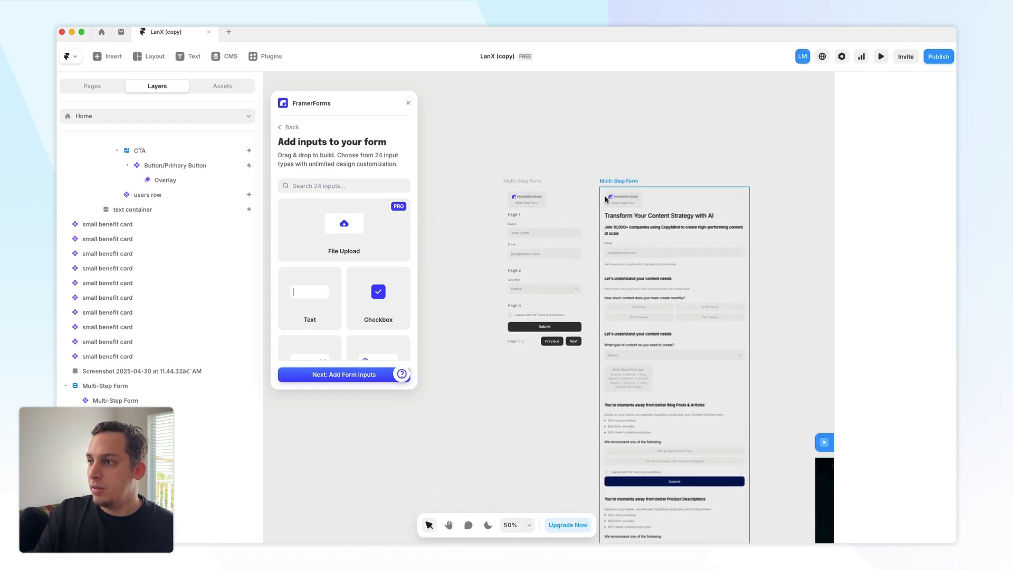
scroll(585, 198, up, 3)
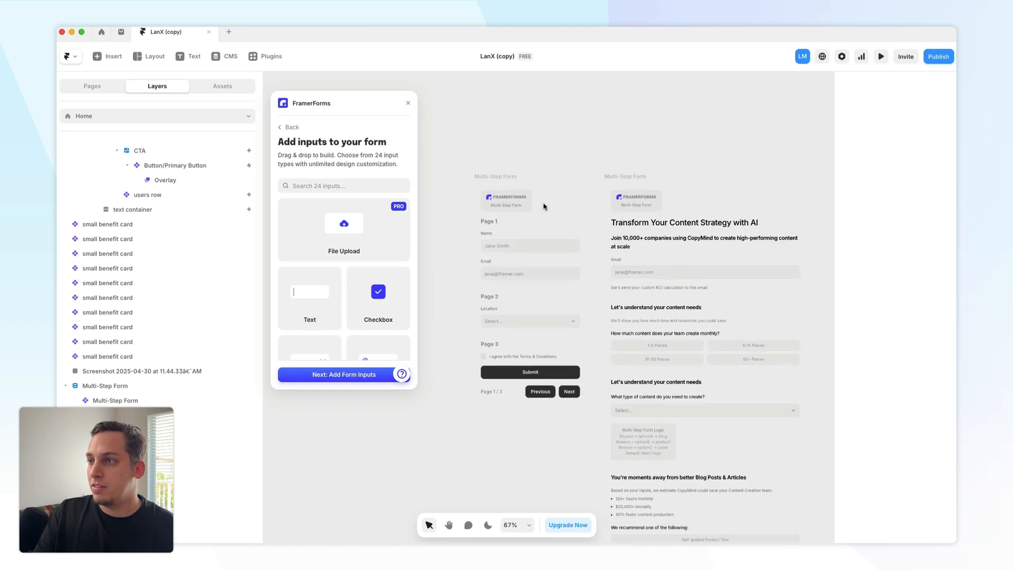
click(502, 200)
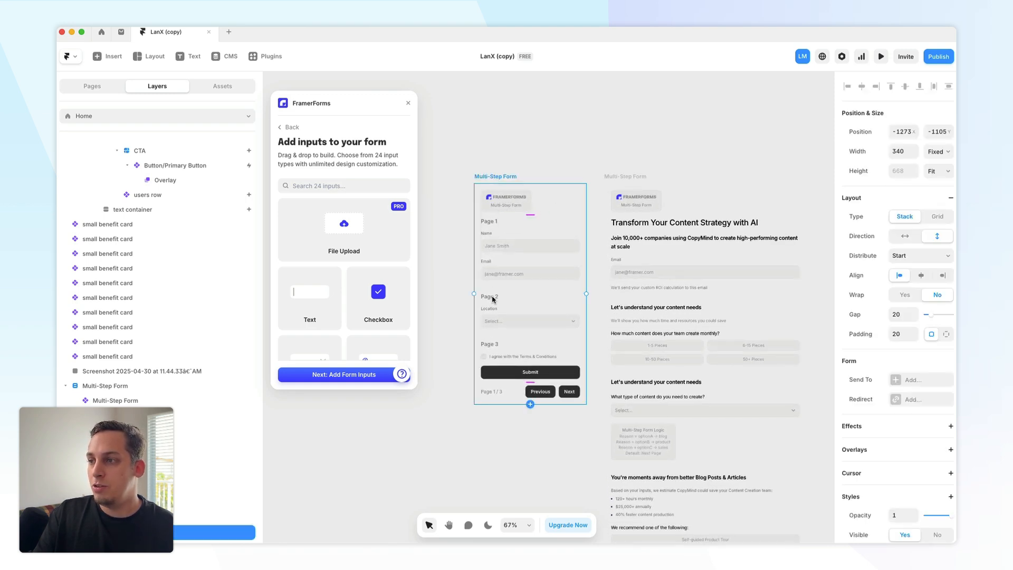
scroll(105, 332, down, 3)
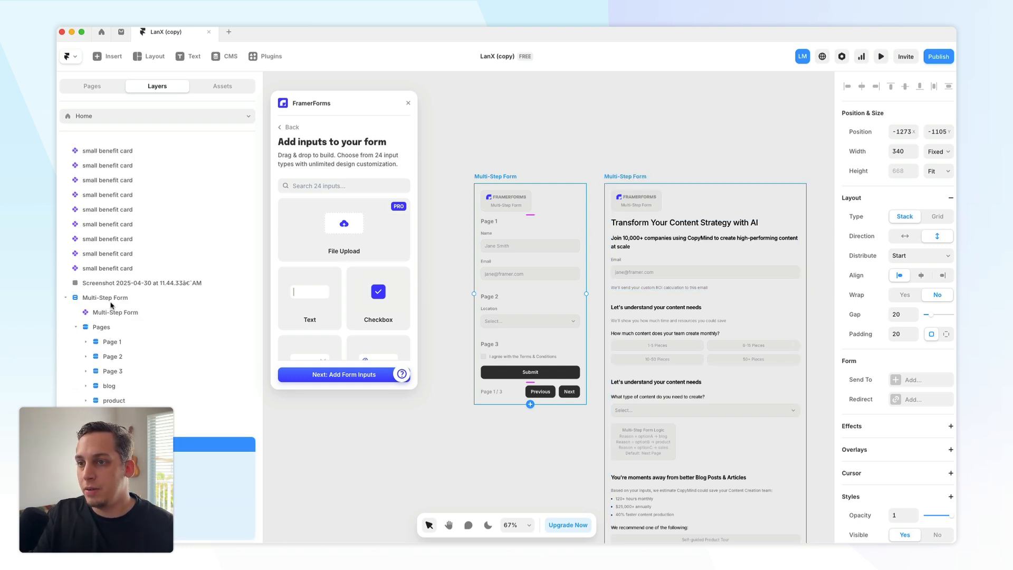
- Inspect the existing form's pages in the layers, including Page 2, Page 3 and blog, and its logic note
click(178, 303)
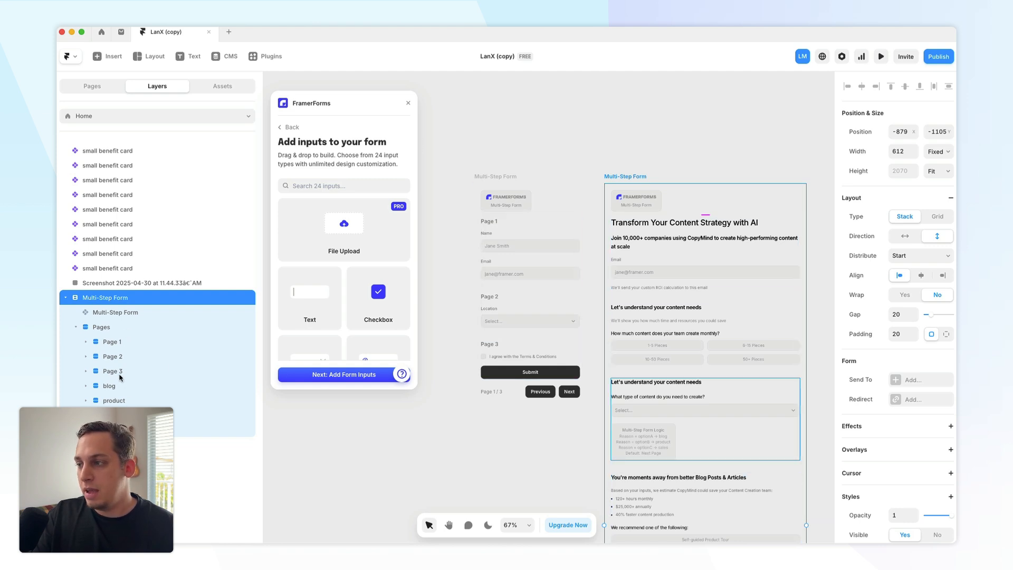
scroll(615, 382, down, 2)
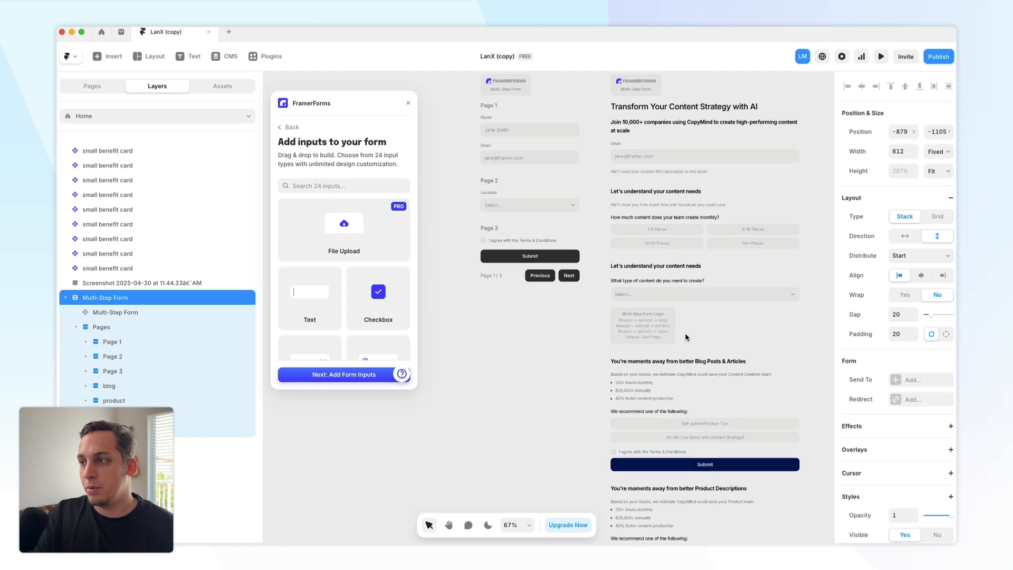
click(138, 361)
click(86, 357)
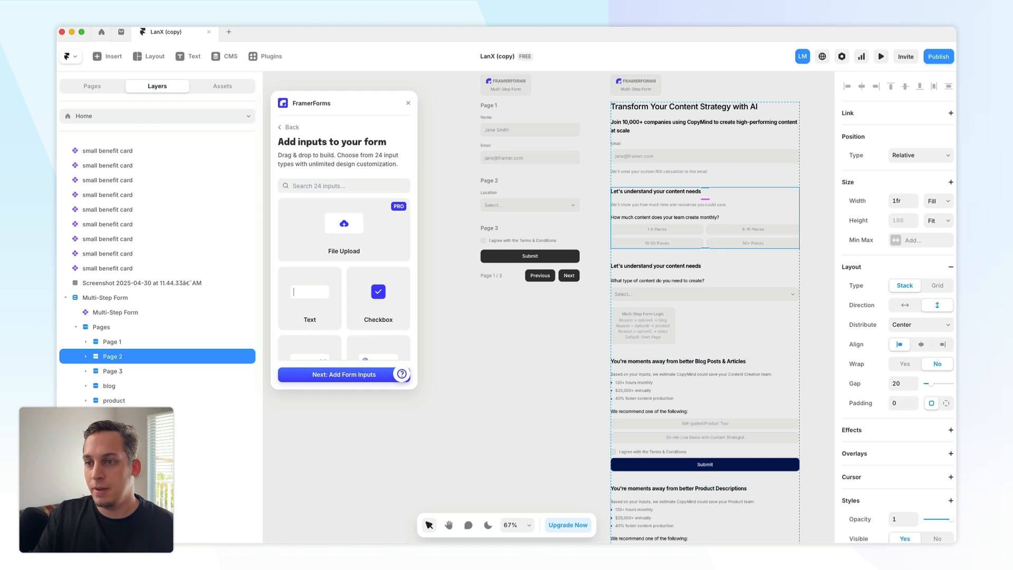
click(112, 388)
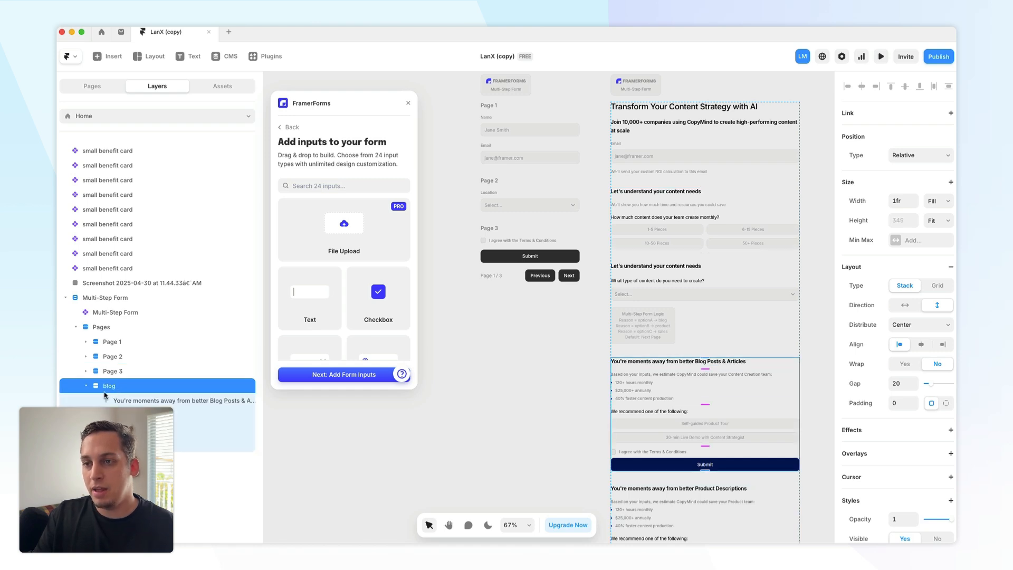
click(111, 375)
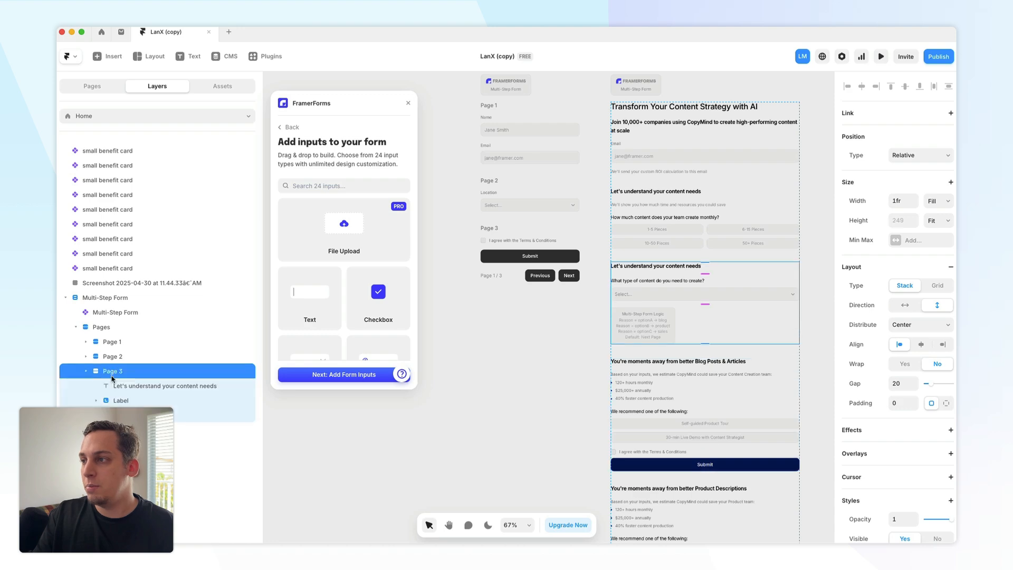
scroll(646, 317, up, 5)
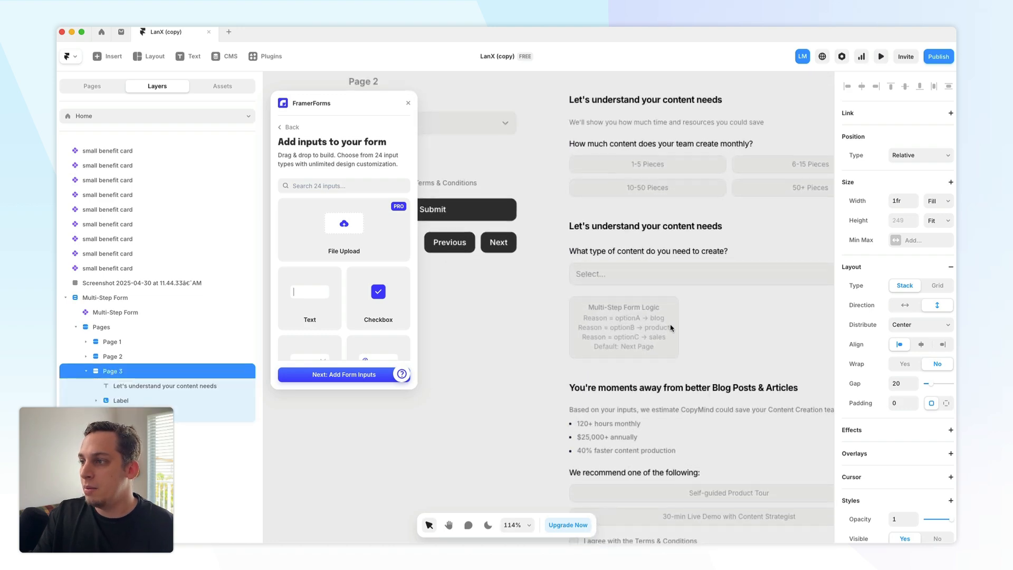
scroll(531, 214, up, 5)
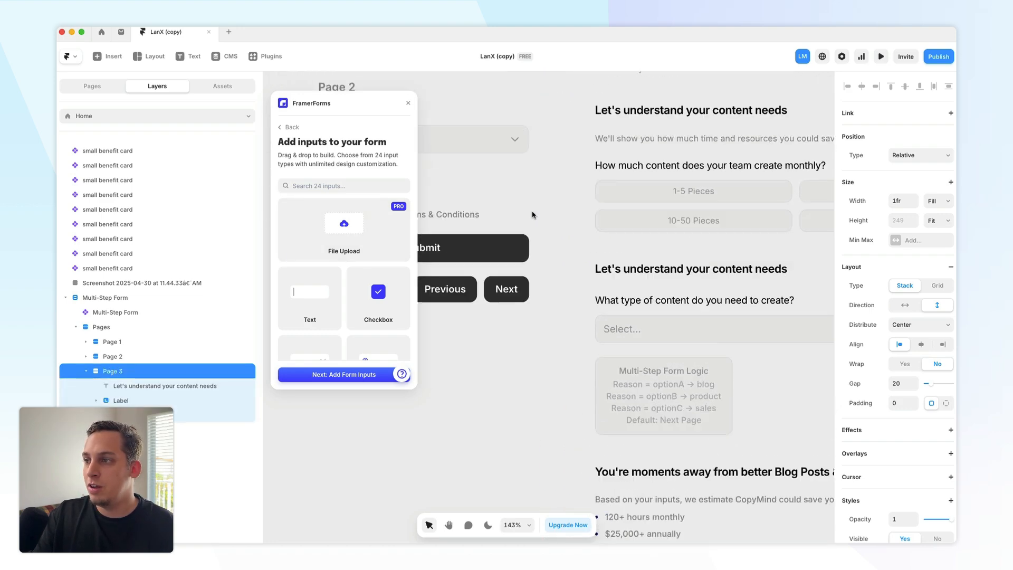
scroll(531, 215, down, 5)
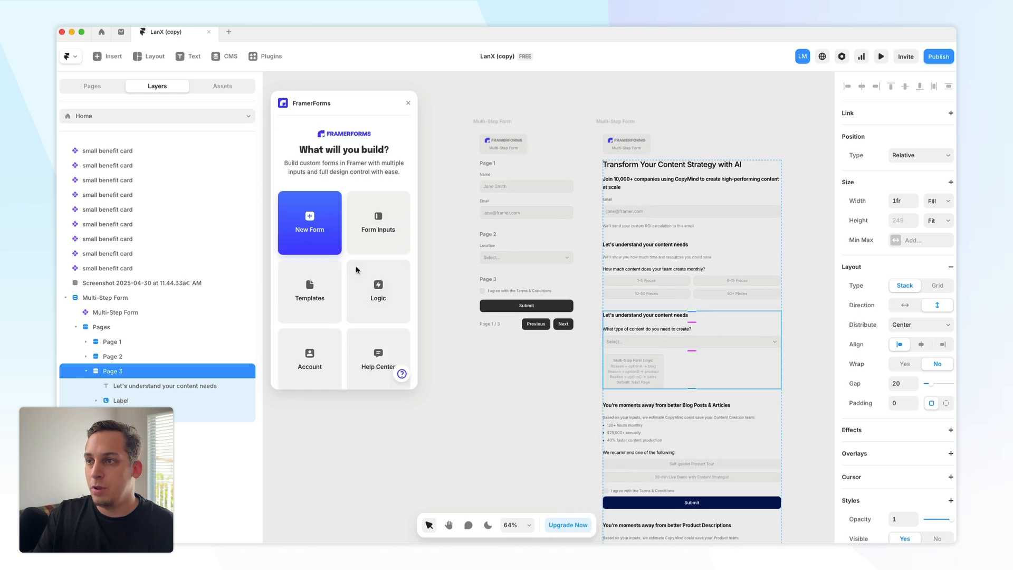
- Open the FramerForms Conditional Logic guide from the plugin's Logic section
click(384, 287)
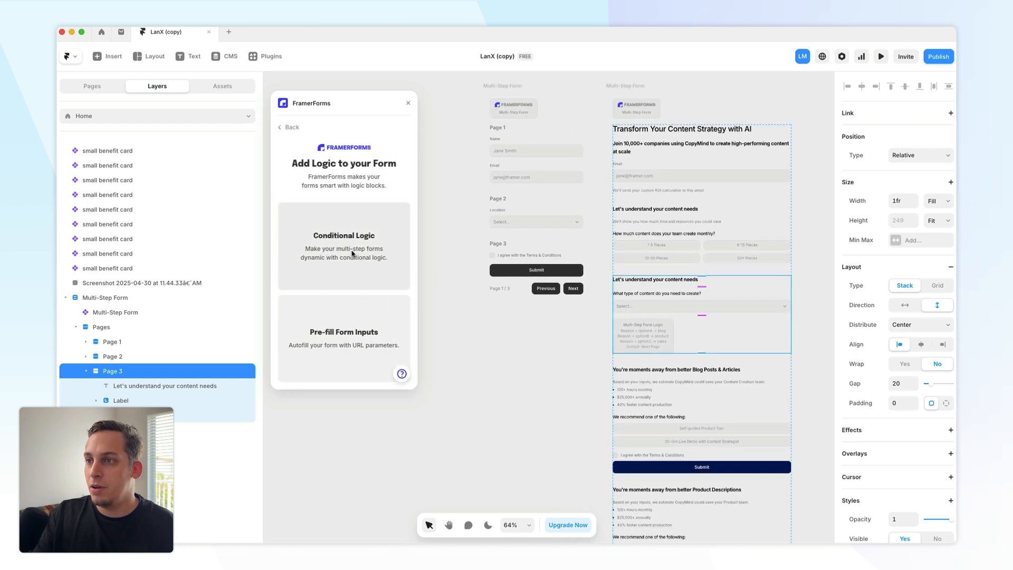
click(499, 206)
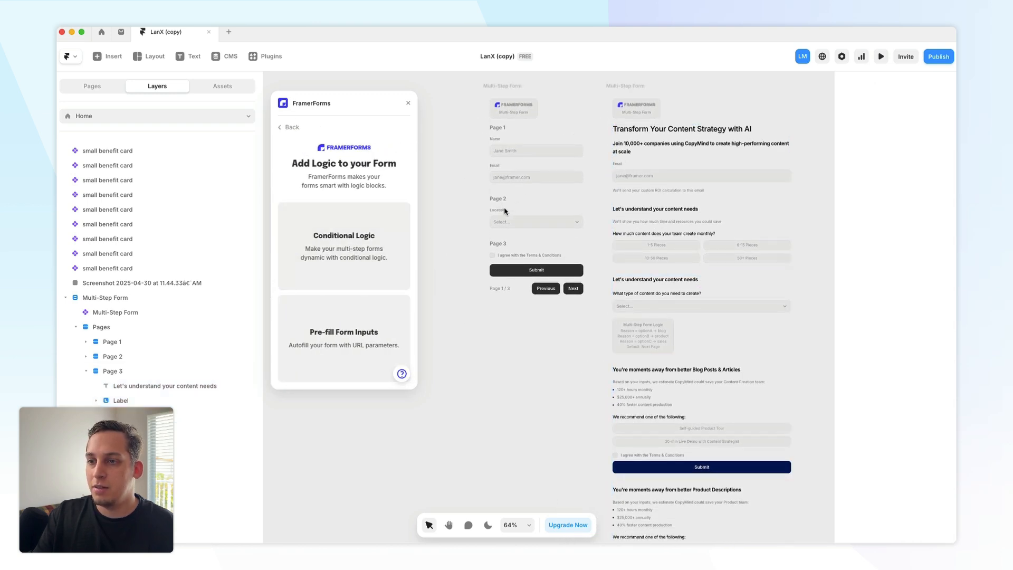
click(537, 203)
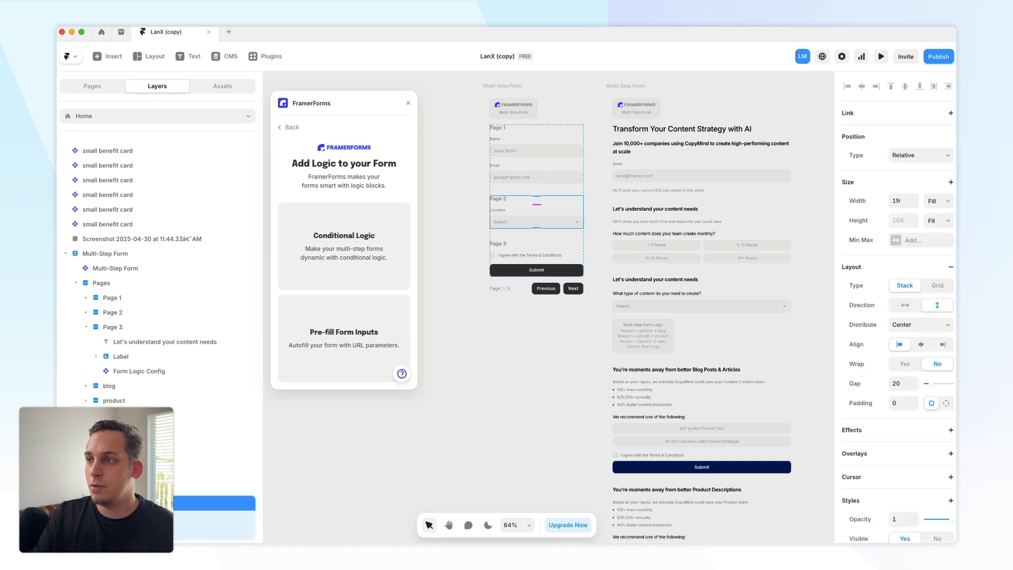
click(339, 246)
click(332, 217)
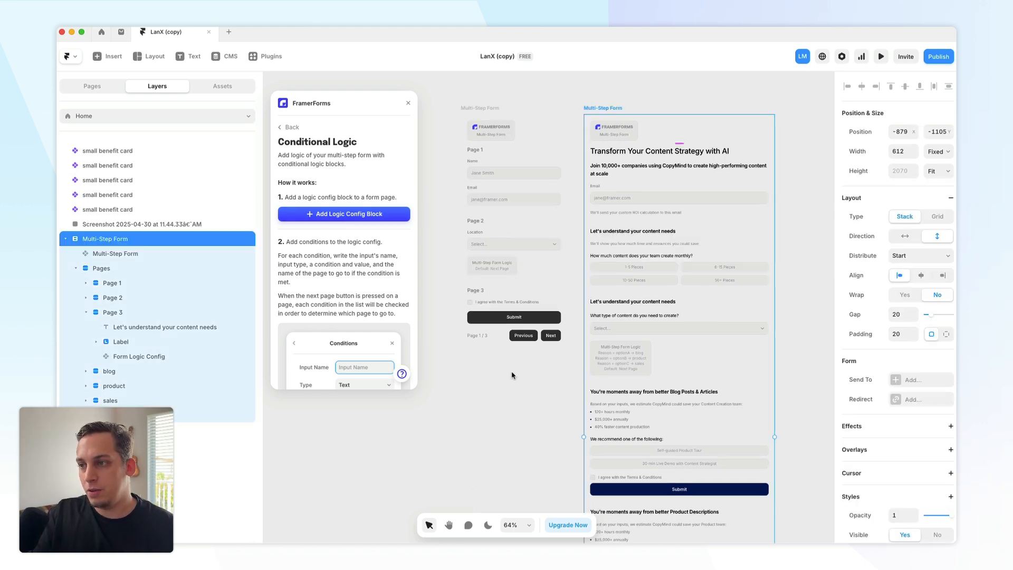
- Inspect Page 3's Form Logic Config and the blog and product pages of the form
click(170, 359)
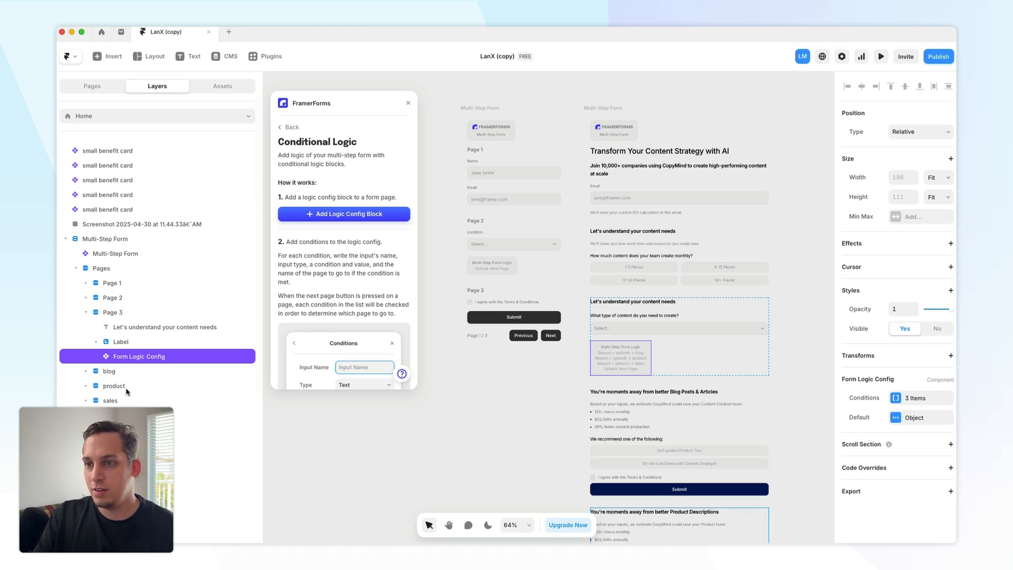
scroll(115, 376, down, 2)
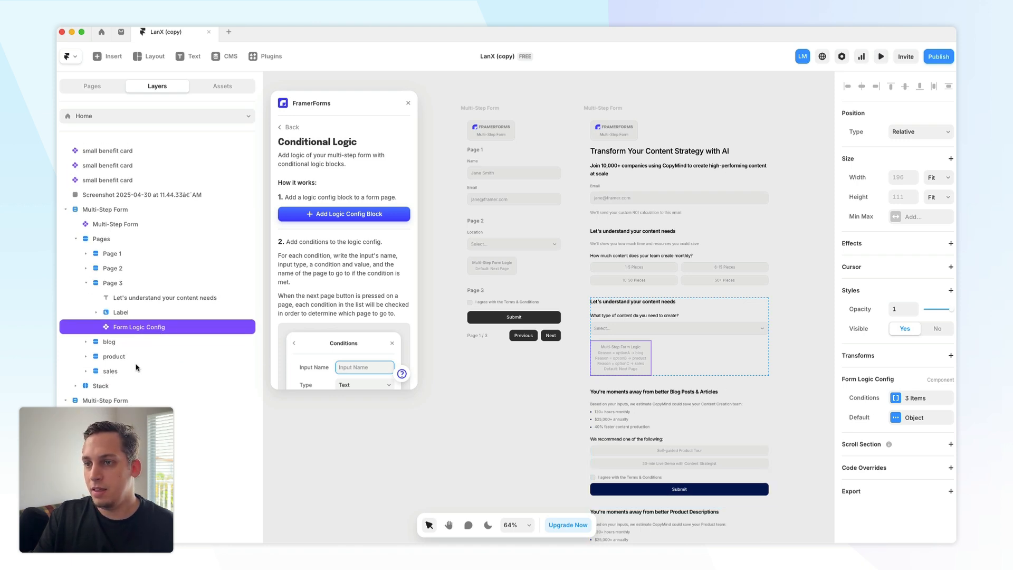
click(111, 343)
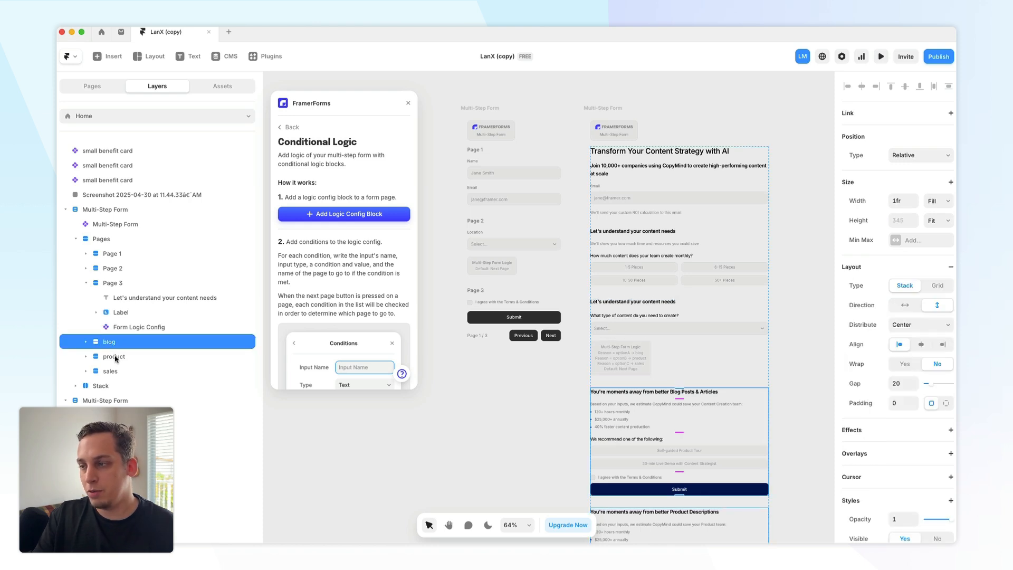
click(116, 358)
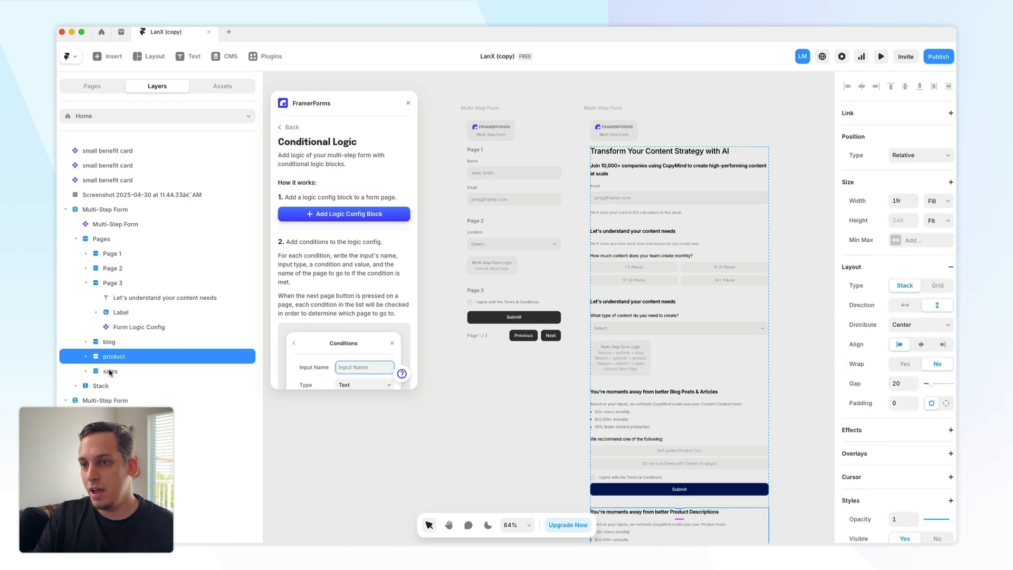
- Inspect Page 3's label and Select input and open the first condition of its Form Logic Config
click(110, 371)
click(112, 342)
click(139, 328)
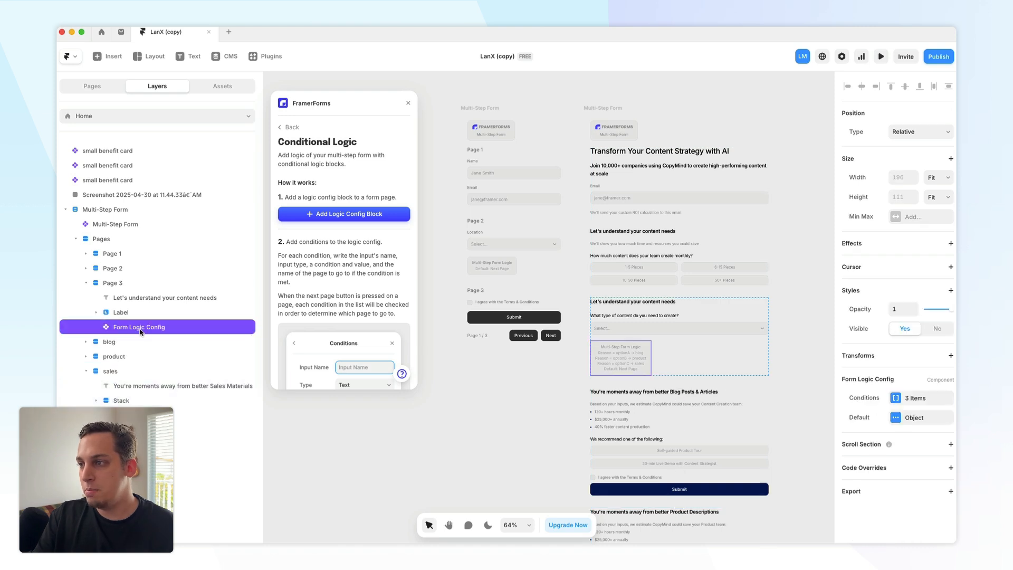
click(158, 312)
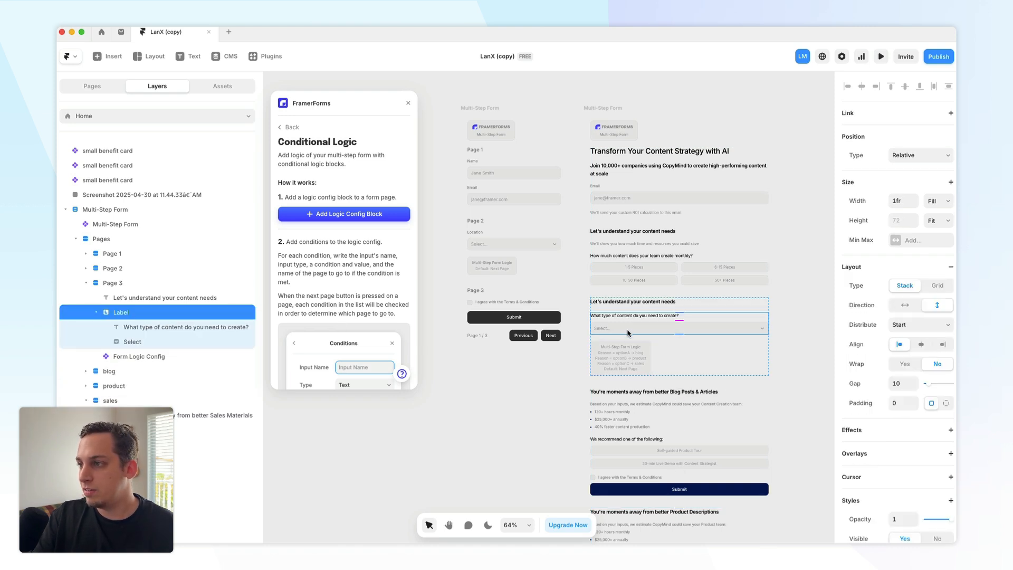
scroll(894, 377, down, 5)
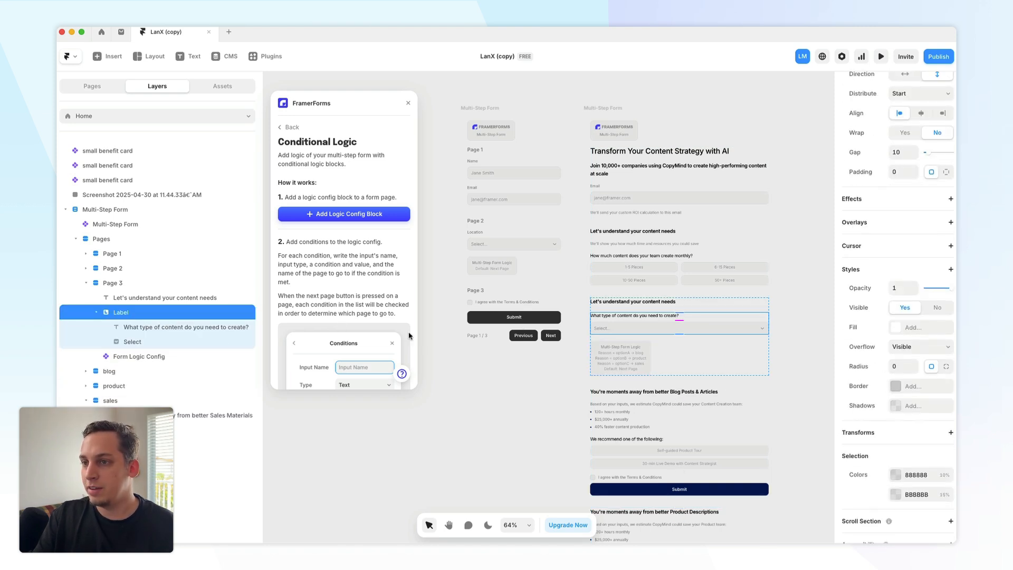
click(169, 342)
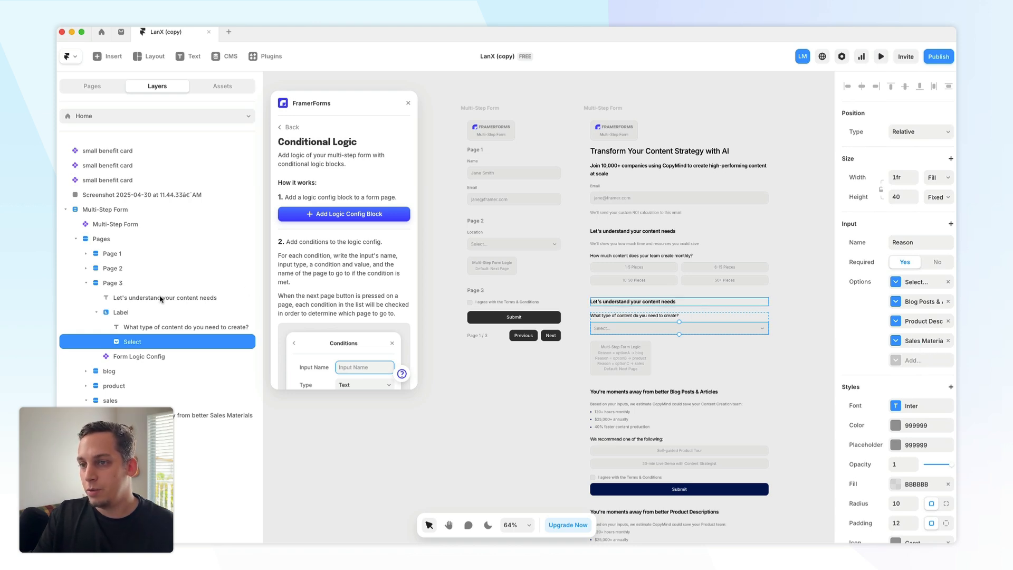
click(164, 361)
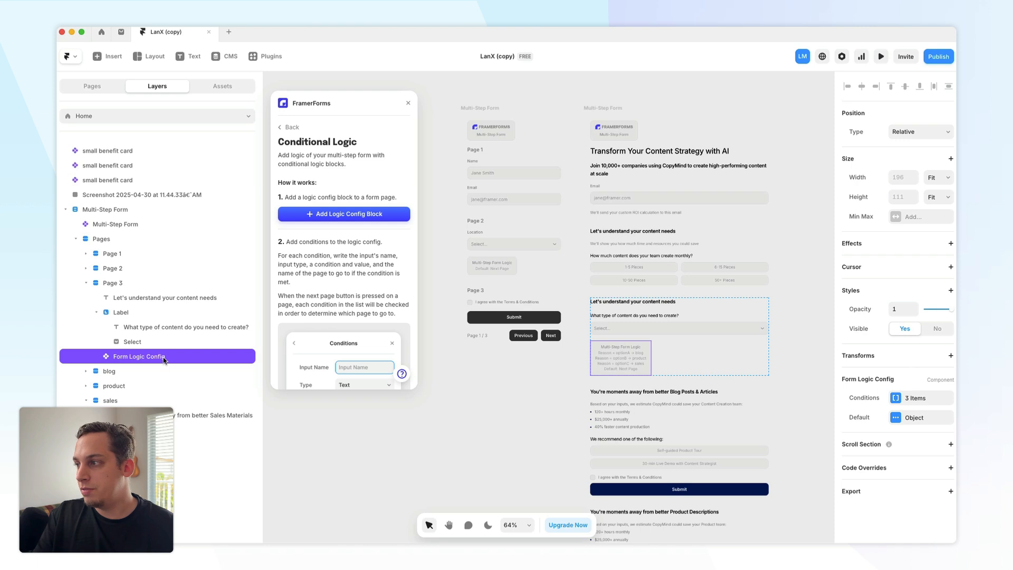
click(895, 399)
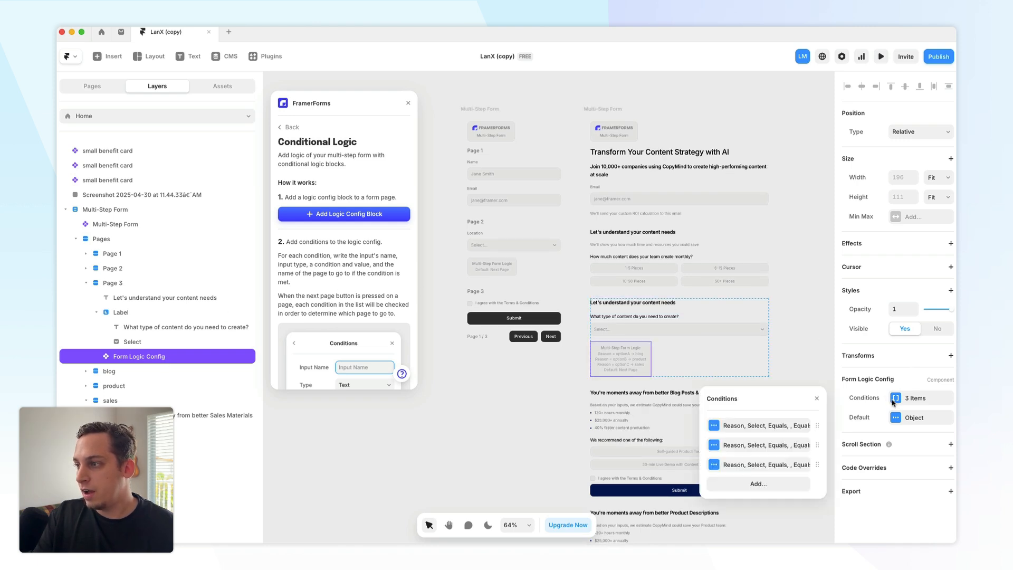
click(759, 426)
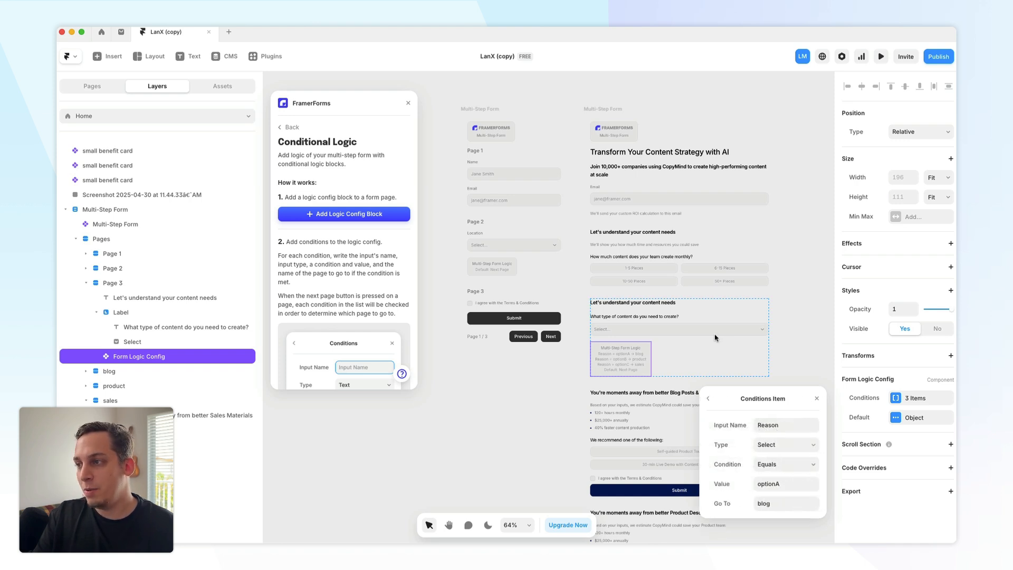
key(Escape)
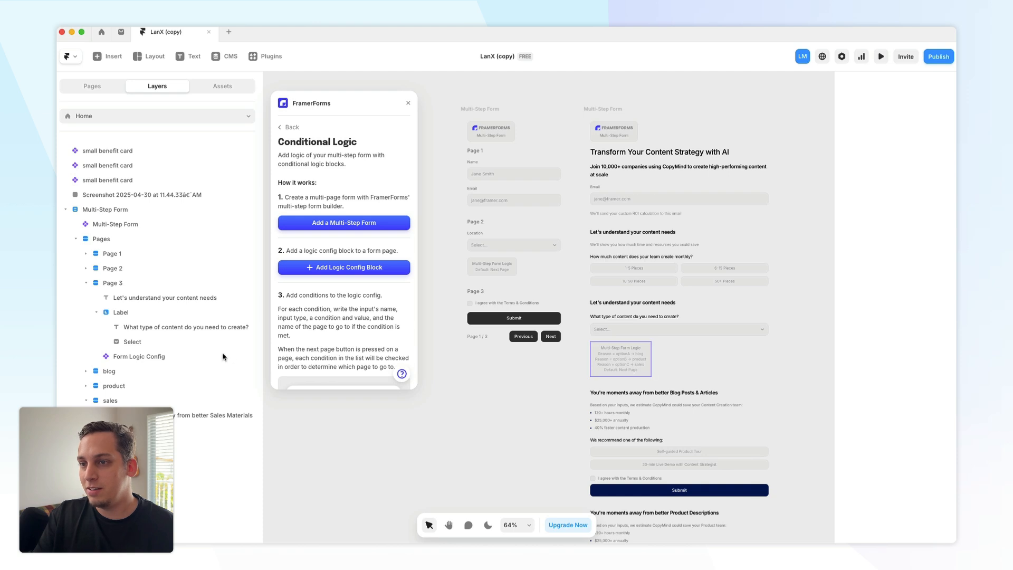
- Compare the Select input's option values with each Form Logic Config condition's value and target page
click(180, 342)
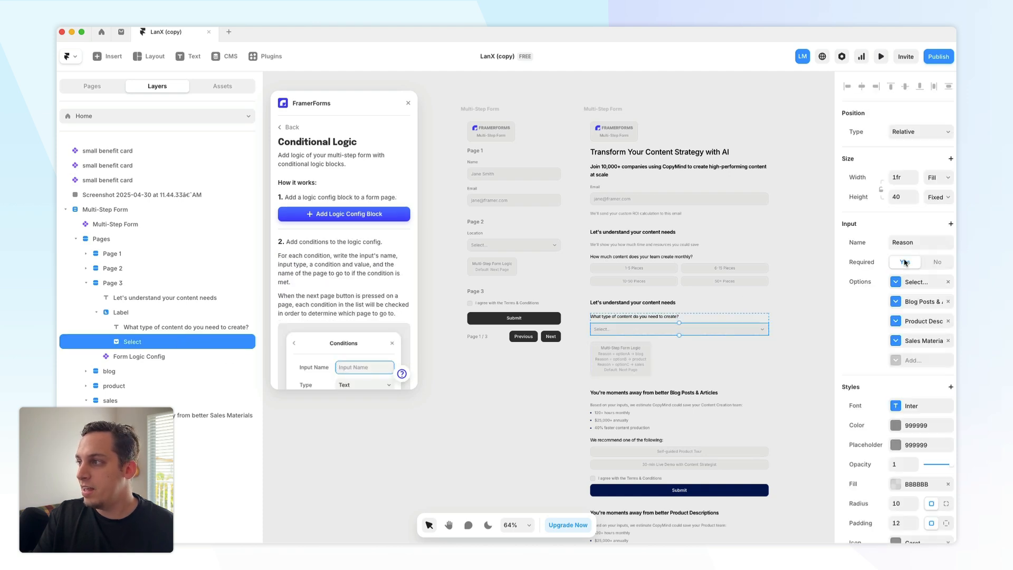
click(910, 243)
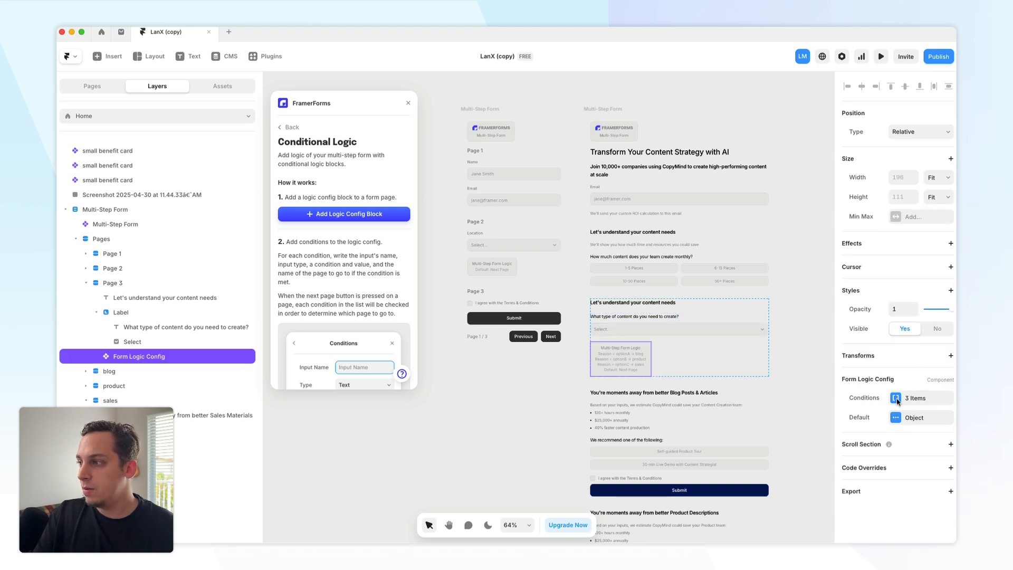
click(896, 399)
click(779, 427)
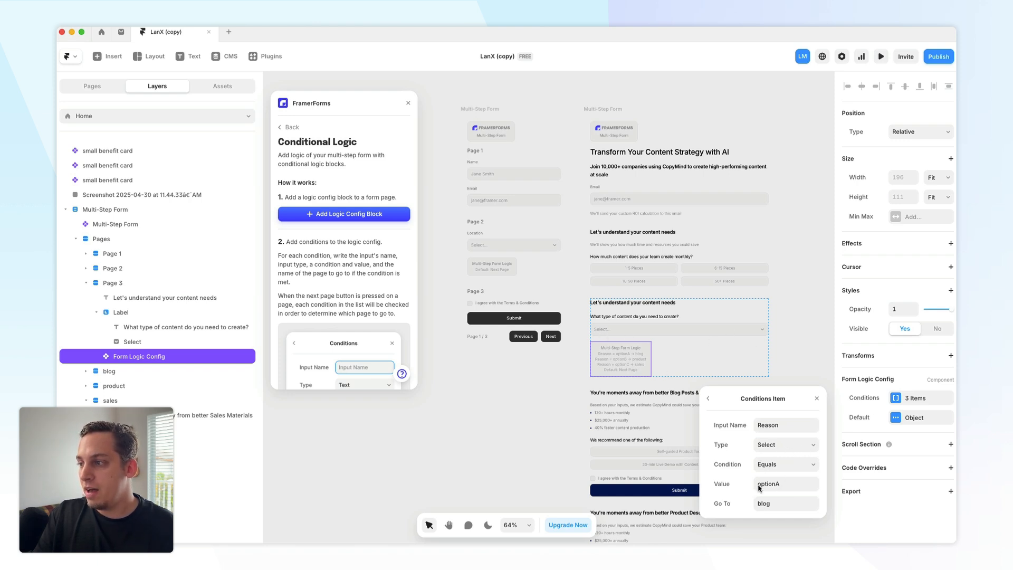
click(658, 334)
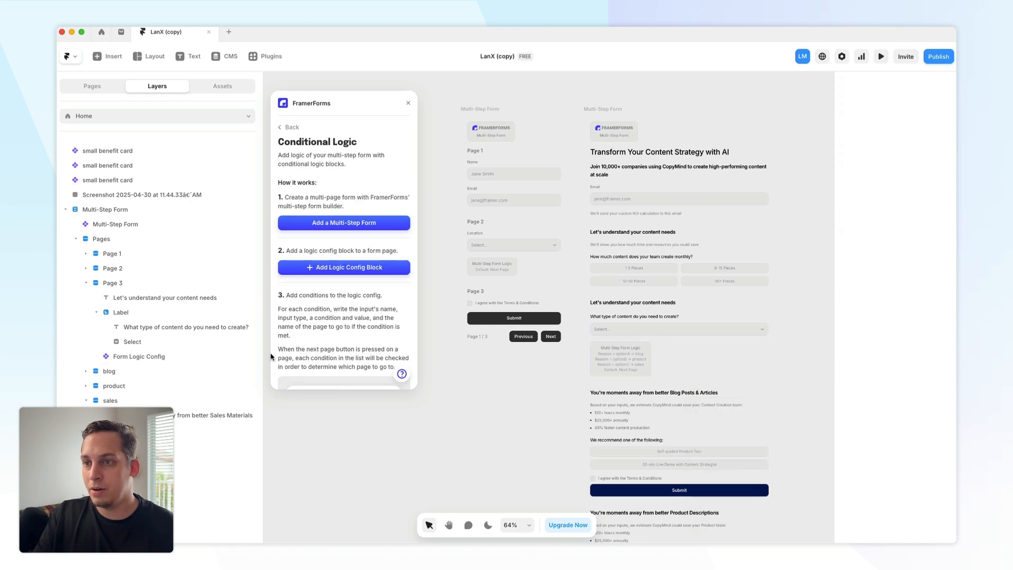
click(179, 342)
click(923, 302)
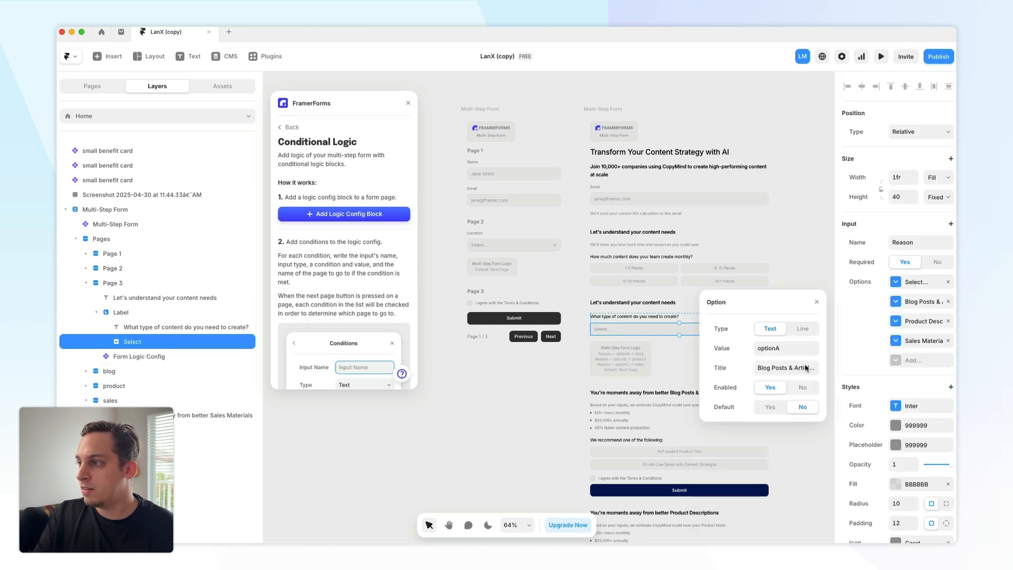
click(913, 323)
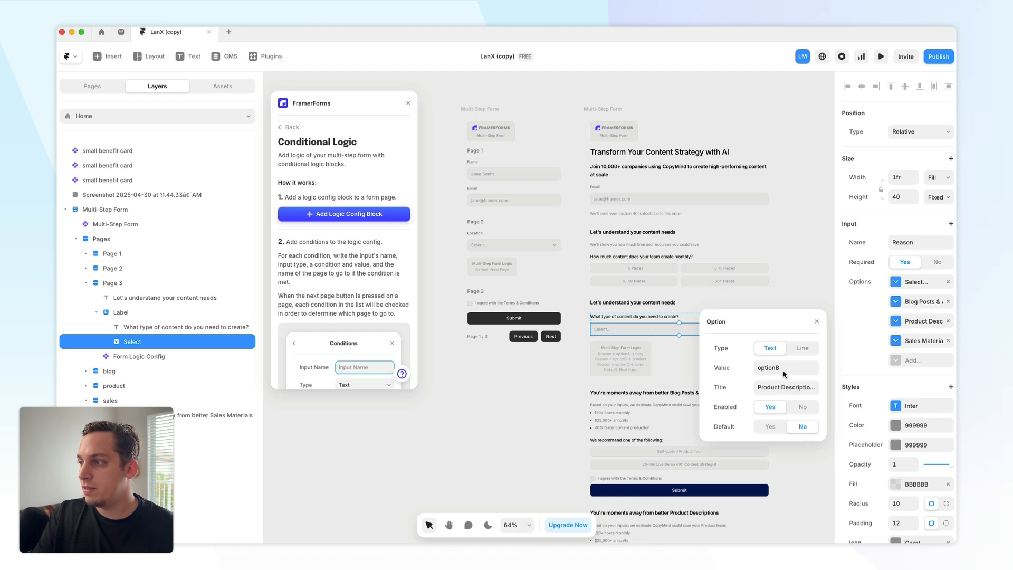
click(916, 342)
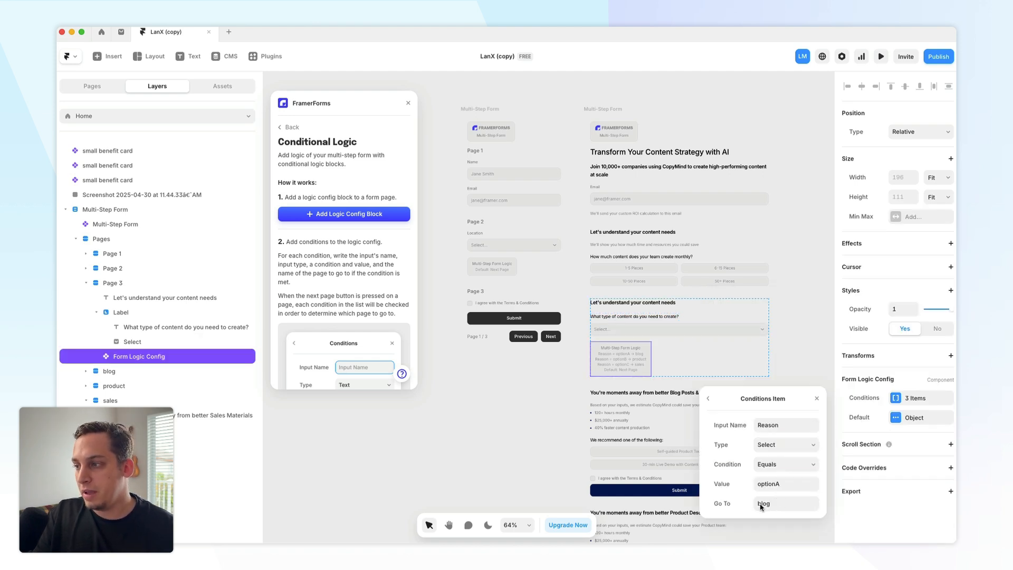
click(708, 401)
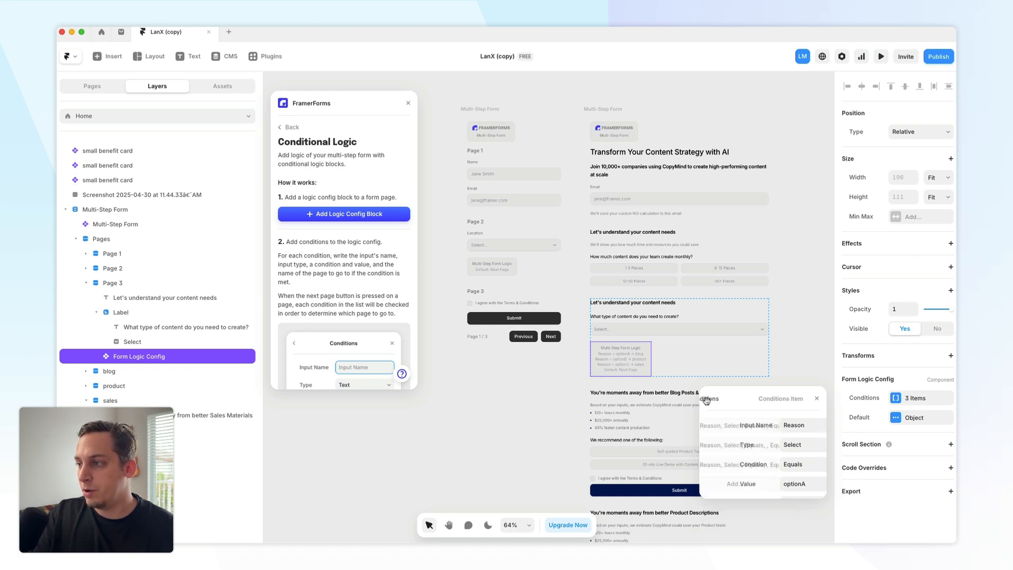
click(738, 445)
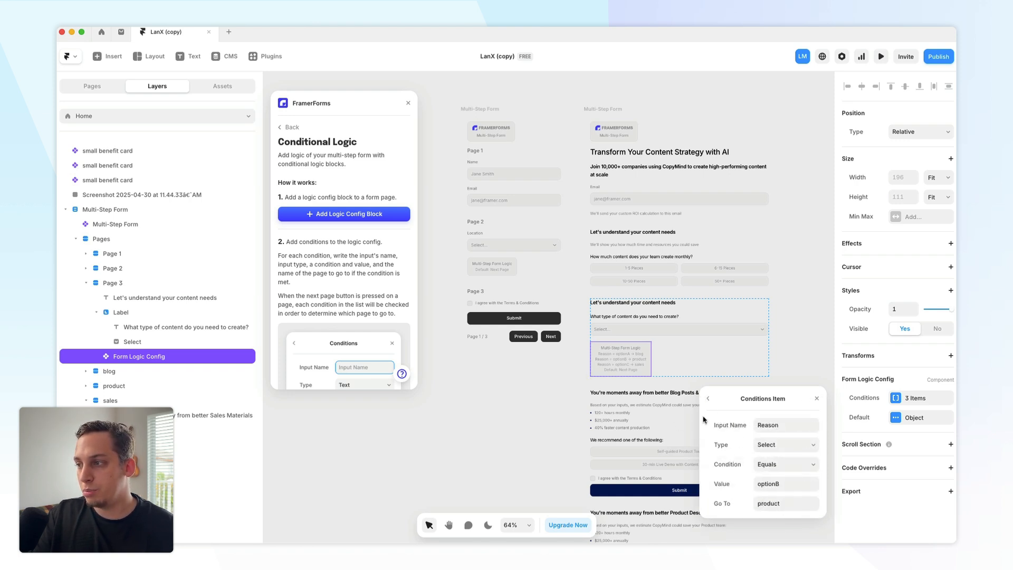
click(708, 401)
click(766, 467)
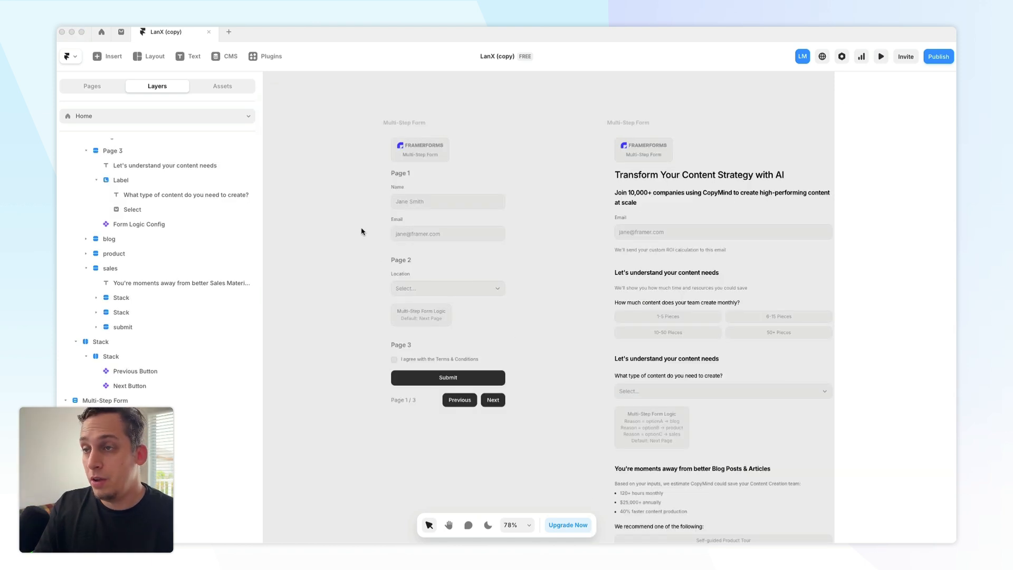
- Paste the template Multi-Step Form into the stack inside the hero button's overlay
click(389, 126)
click(397, 124)
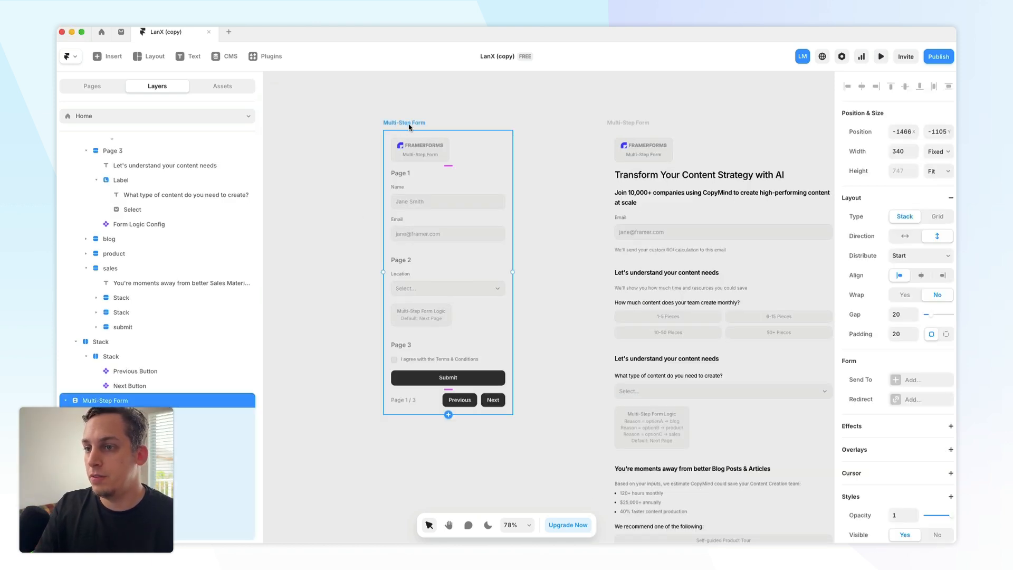
scroll(408, 127, down, 5)
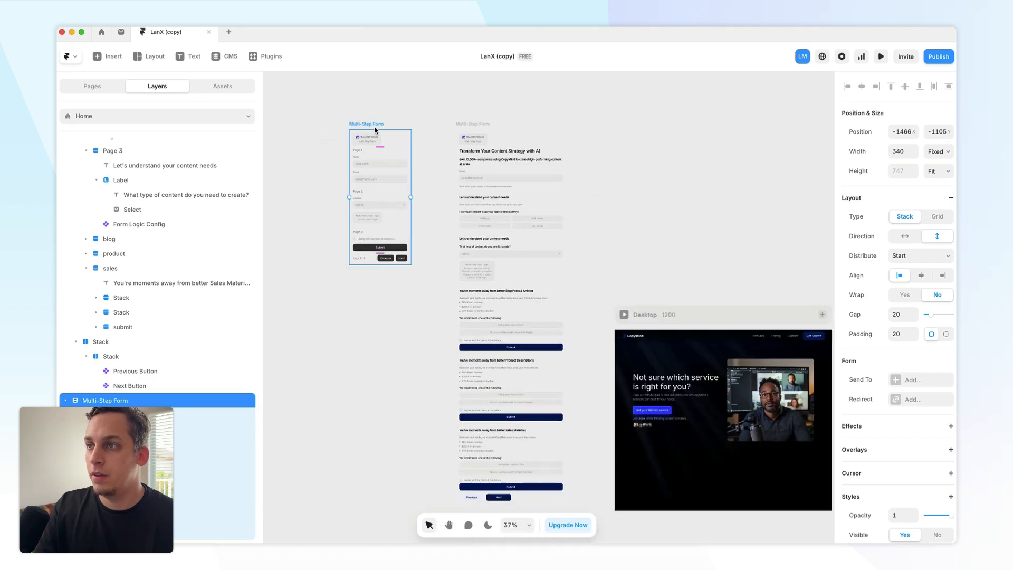
scroll(544, 341, right, 5)
scroll(543, 340, down, 3)
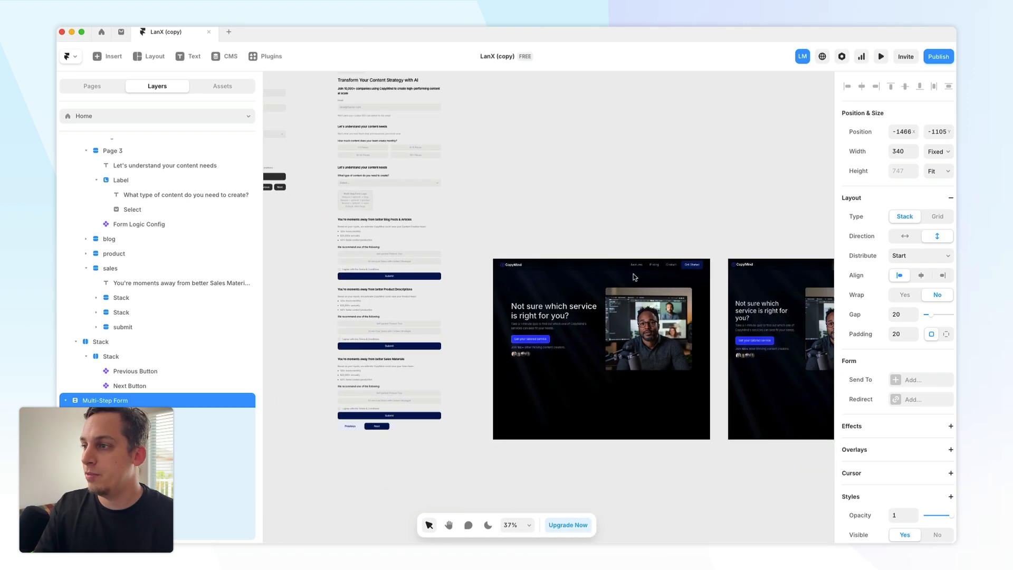
click(544, 340)
click(165, 160)
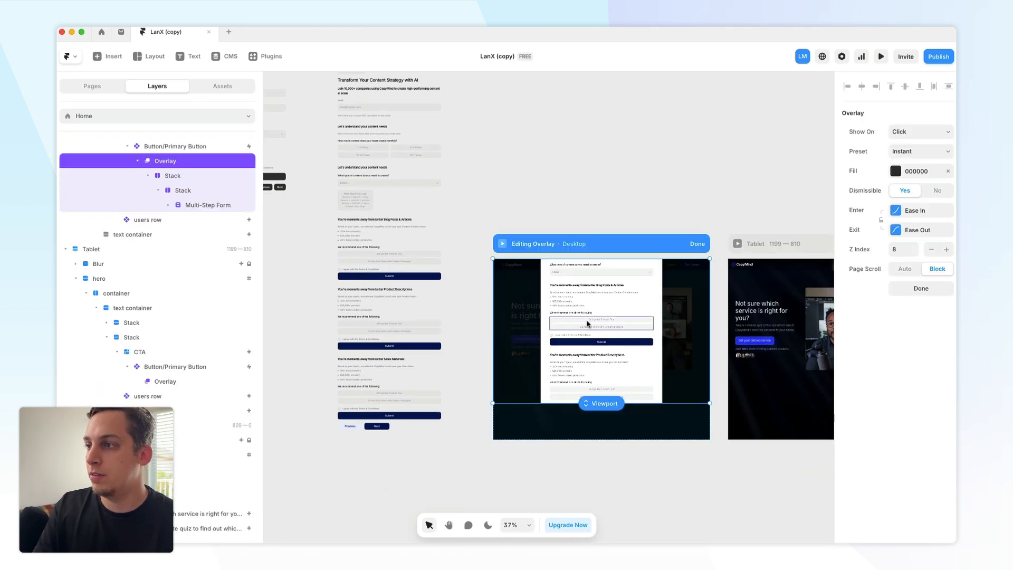
click(555, 314)
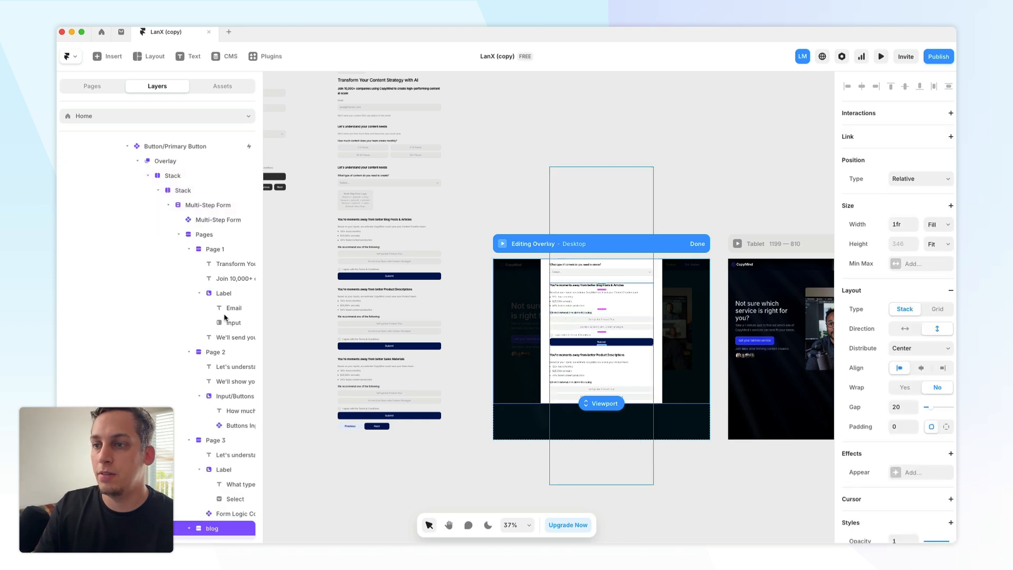
click(210, 210)
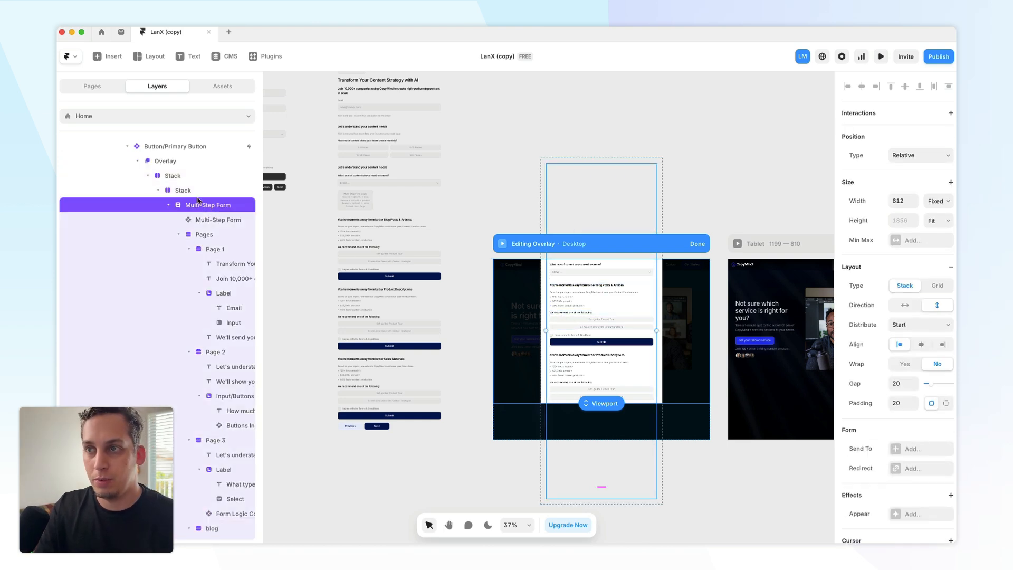
click(198, 194)
click(169, 205)
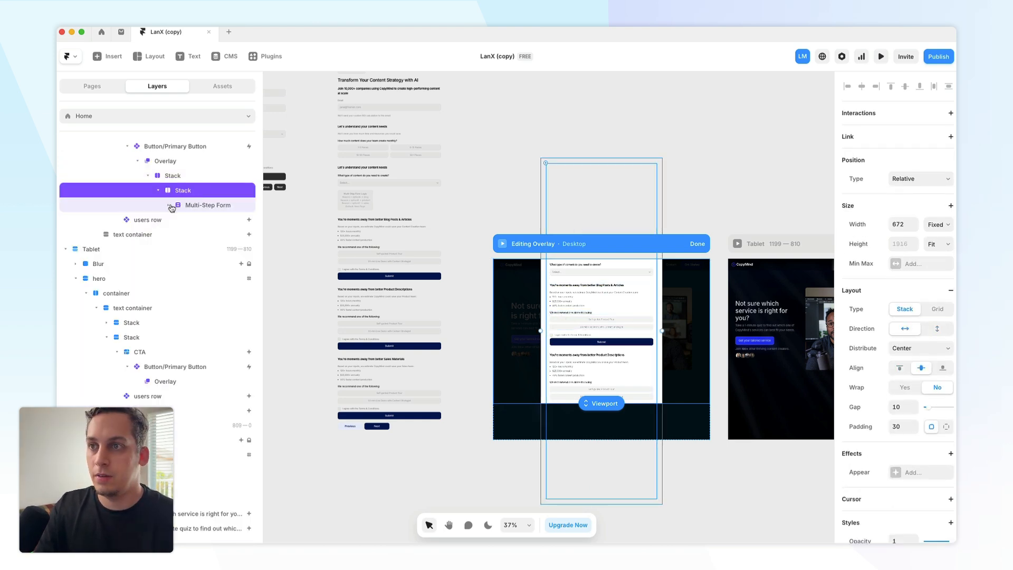
key(super+v)
- Delete the old Multi-Step Form from the overlay stack
click(198, 210)
key(BackSpace)
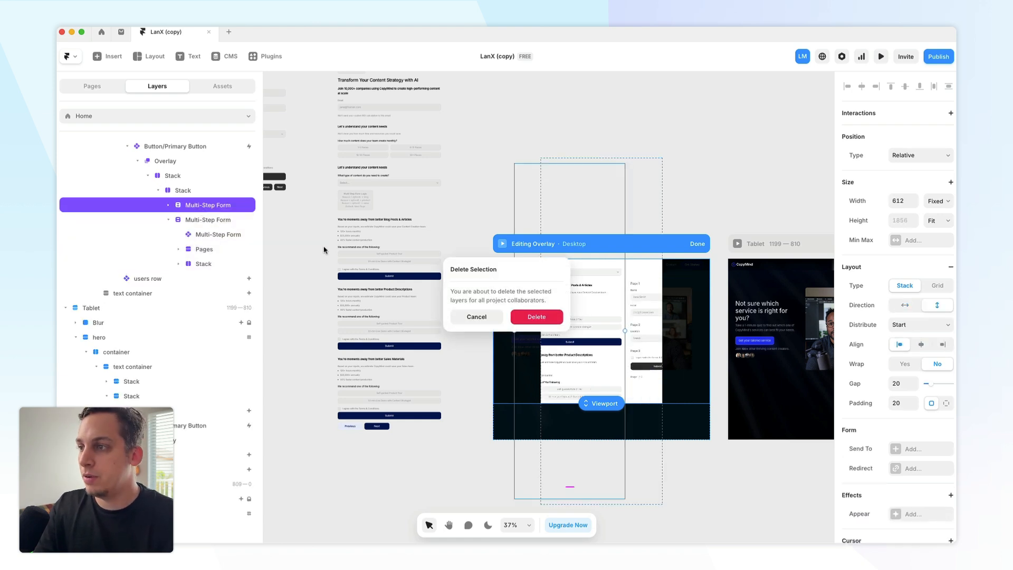
click(529, 317)
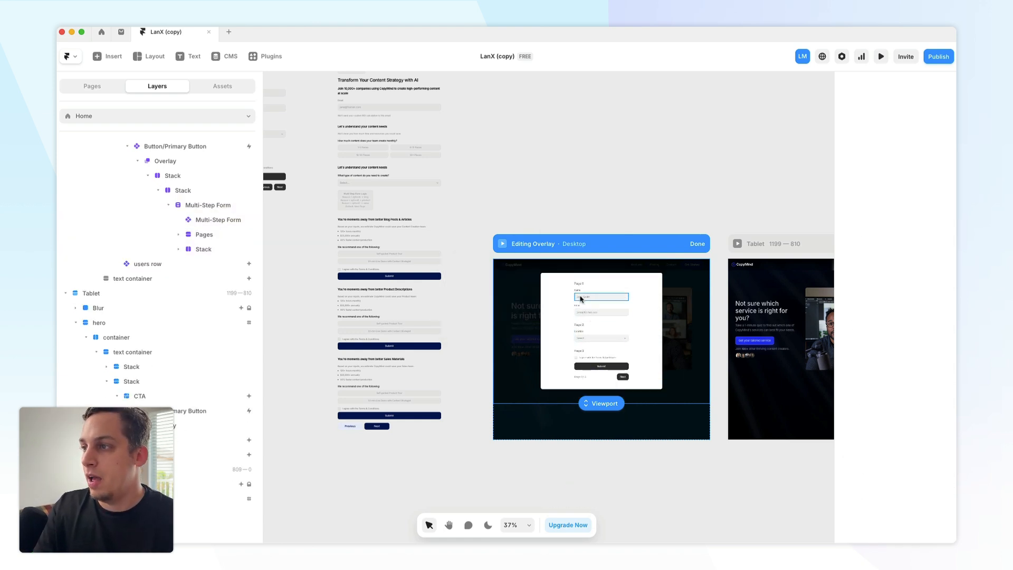
- Preview the site and step through the quiz in the overlay, choosing Amsterdam as the location
click(503, 246)
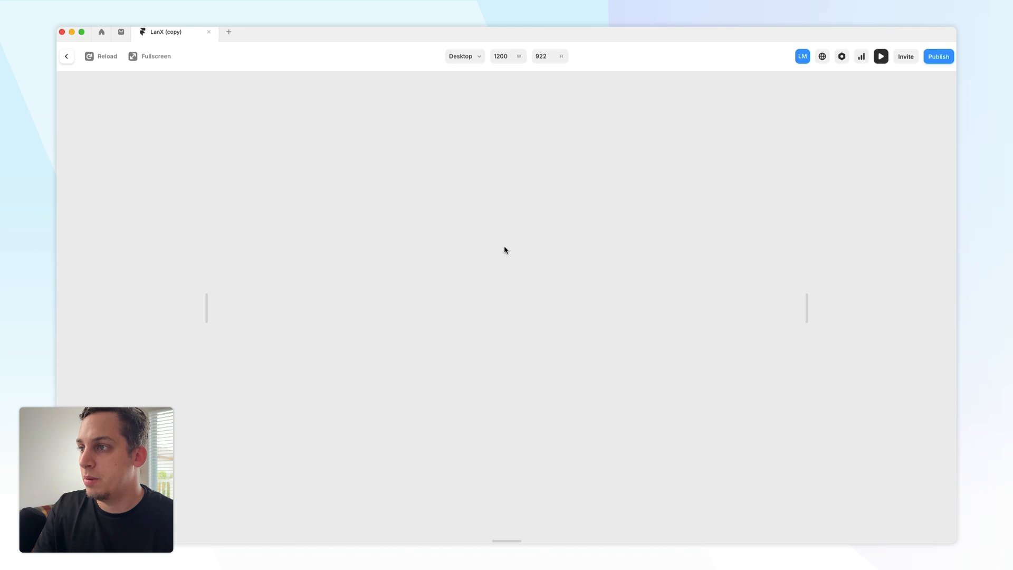
click(319, 300)
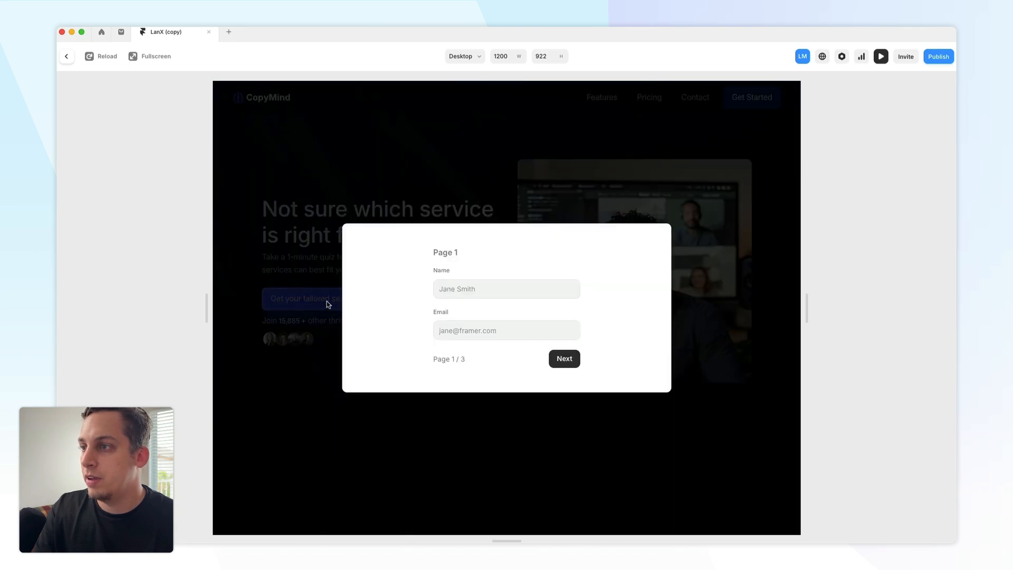
click(563, 358)
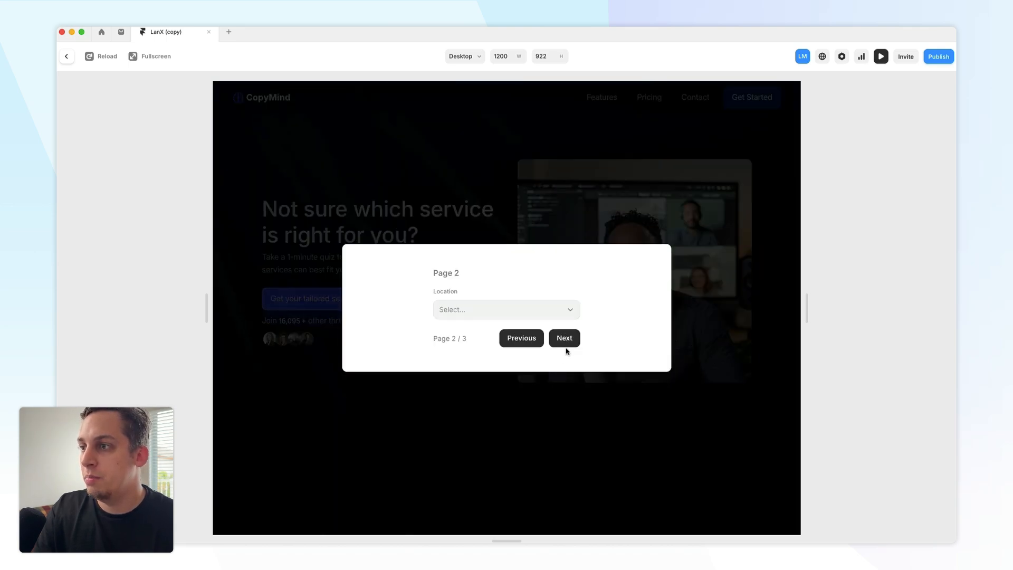
click(564, 343)
click(484, 315)
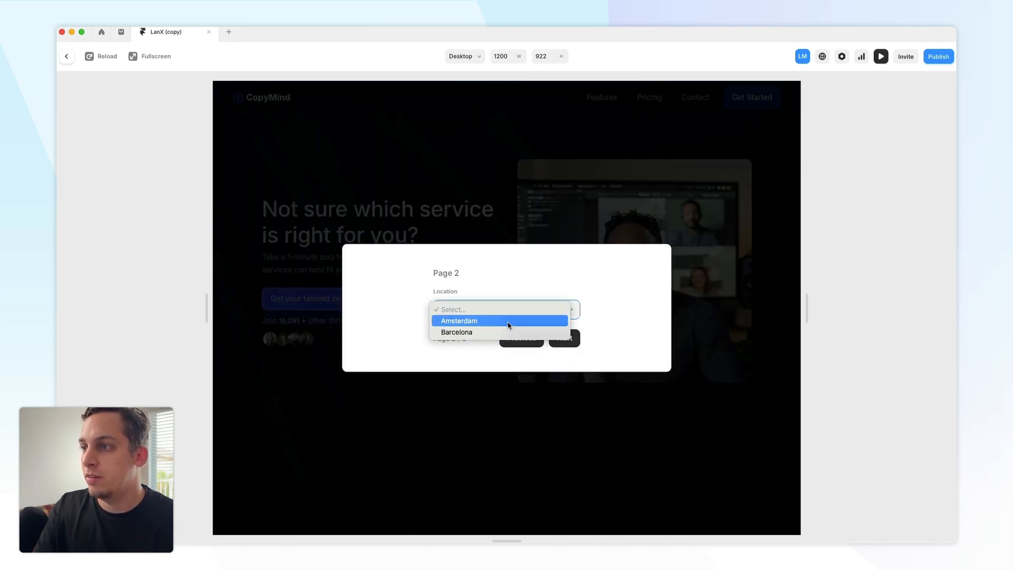
click(473, 322)
click(563, 338)
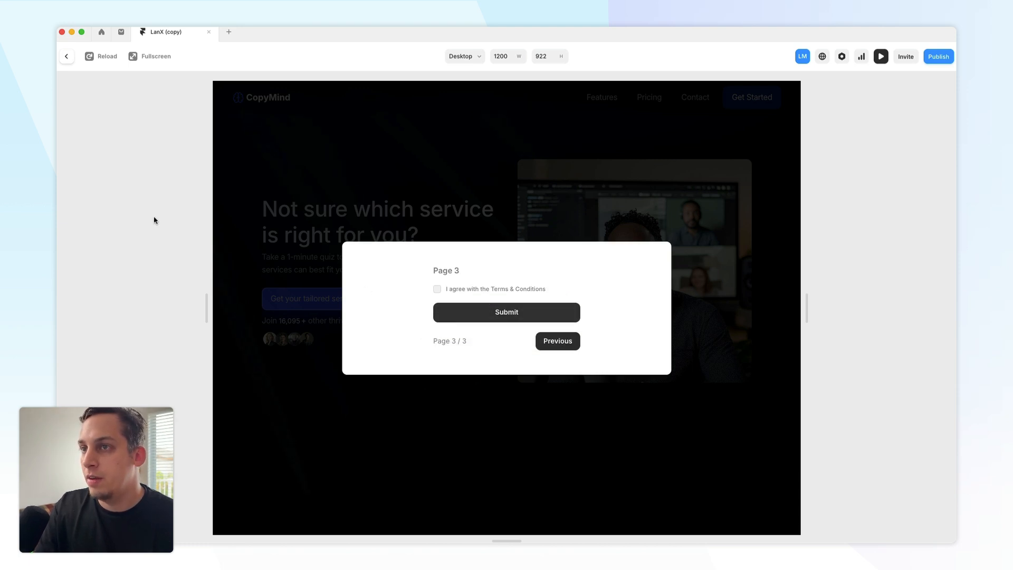
click(69, 61)
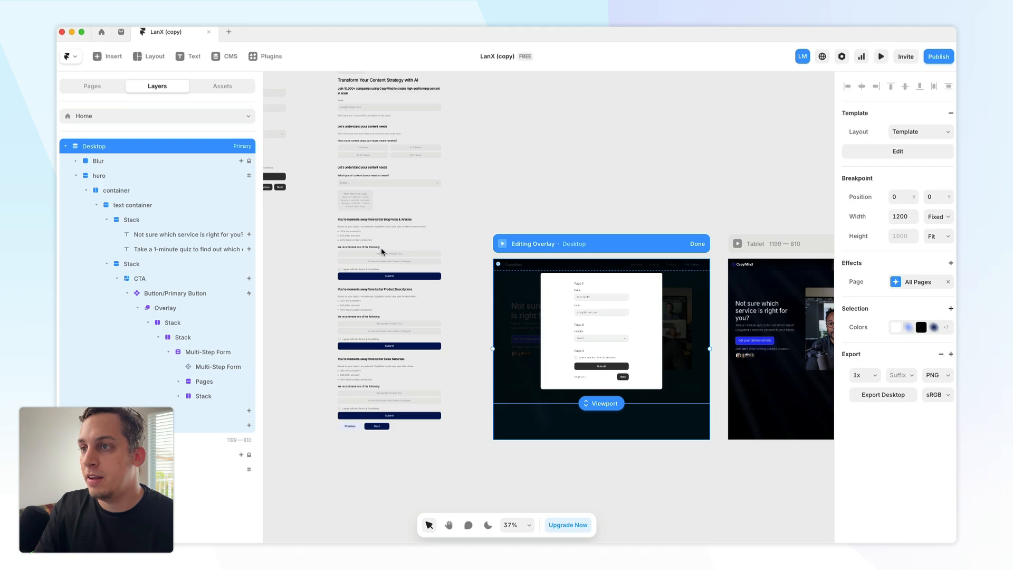
- Zoom in on the template Multi-Step Form on the canvas
scroll(380, 254, left, 7)
scroll(380, 255, up, 4)
scroll(379, 255, right, 2)
scroll(379, 255, down, 1)
scroll(498, 287, down, 1)
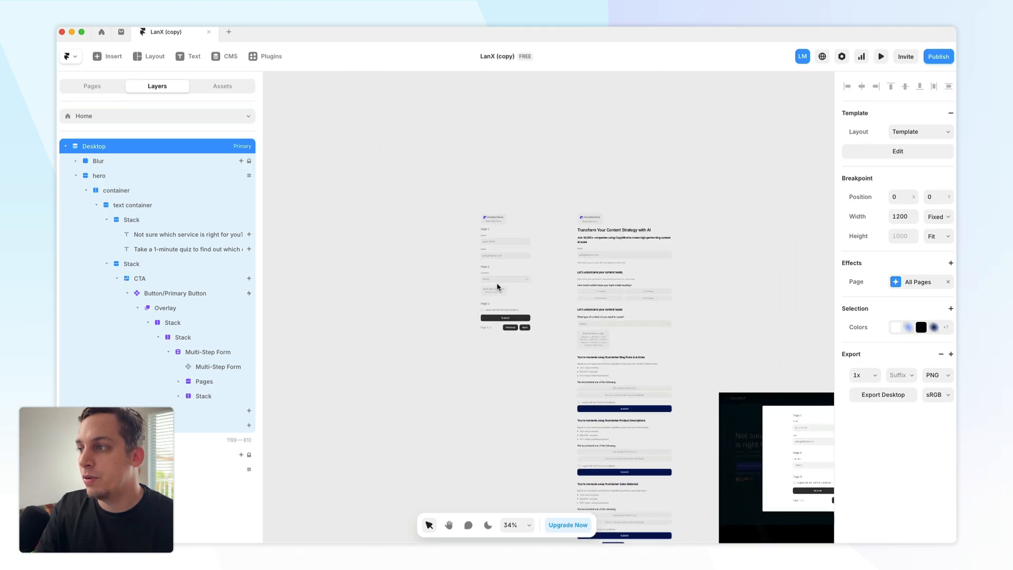
scroll(498, 287, up, 10)
scroll(490, 291, up, 1)
click(488, 273)
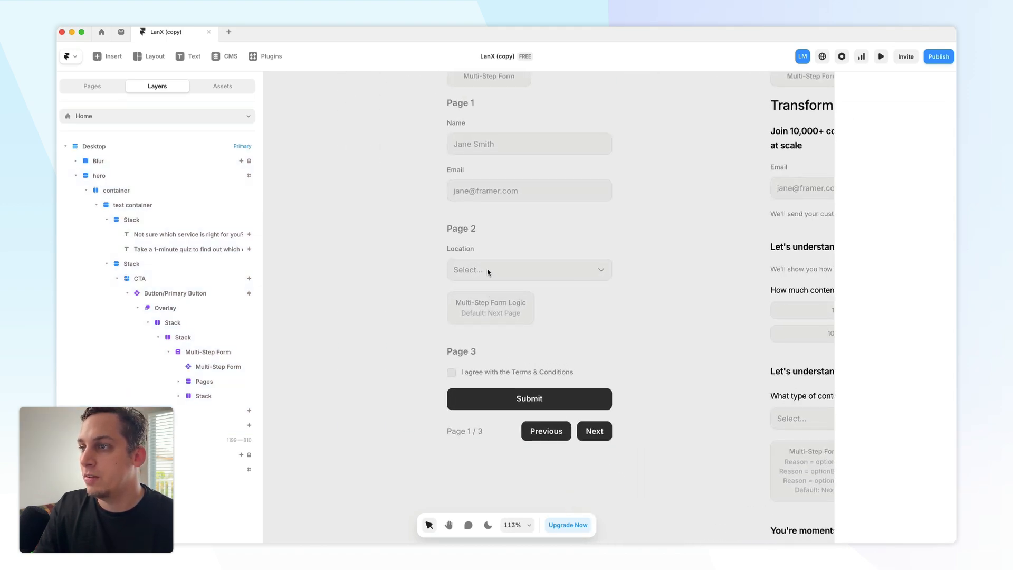
- Duplicate the template form's Page 1 section twice
scroll(448, 278, right, 2)
scroll(448, 278, up, 1)
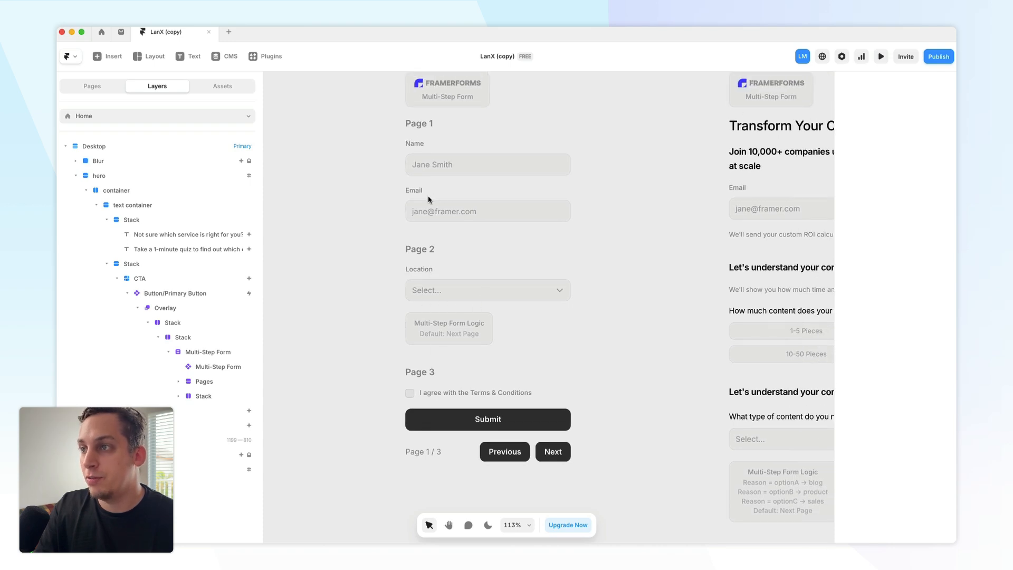
scroll(486, 173, up, 2)
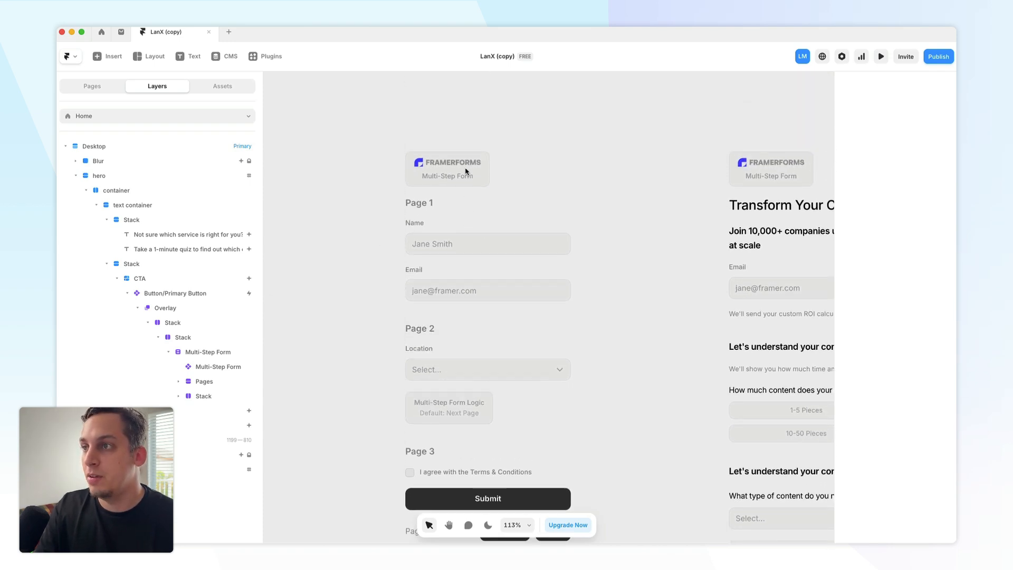
click(413, 171)
scroll(187, 308, down, 2)
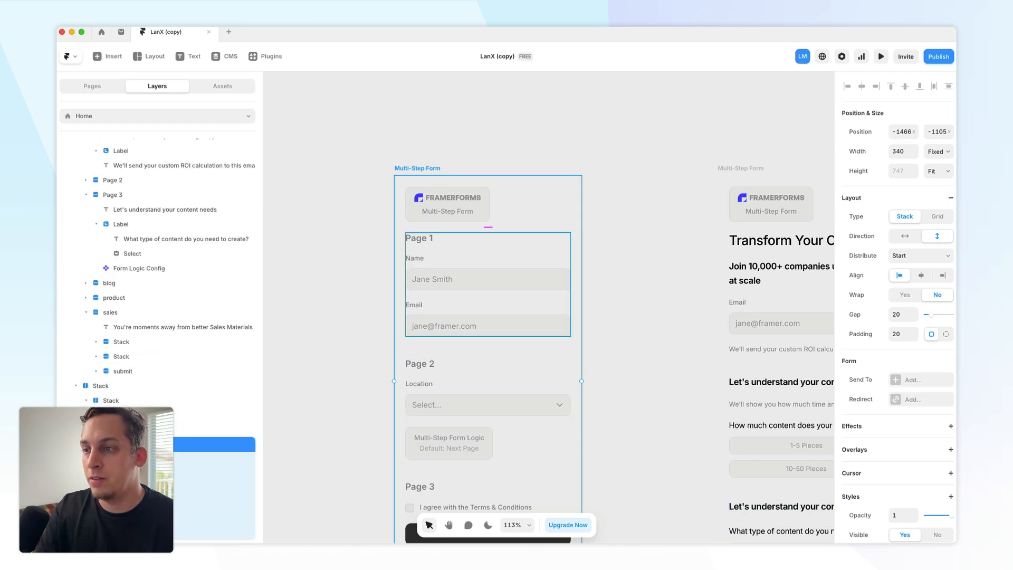
click(448, 311)
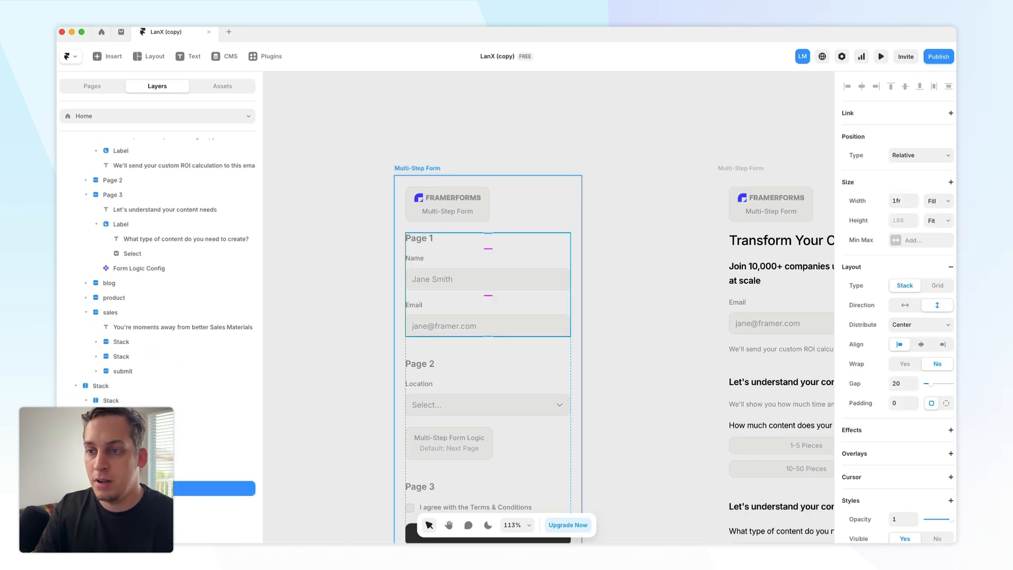
key(super+d)
key(super+d)
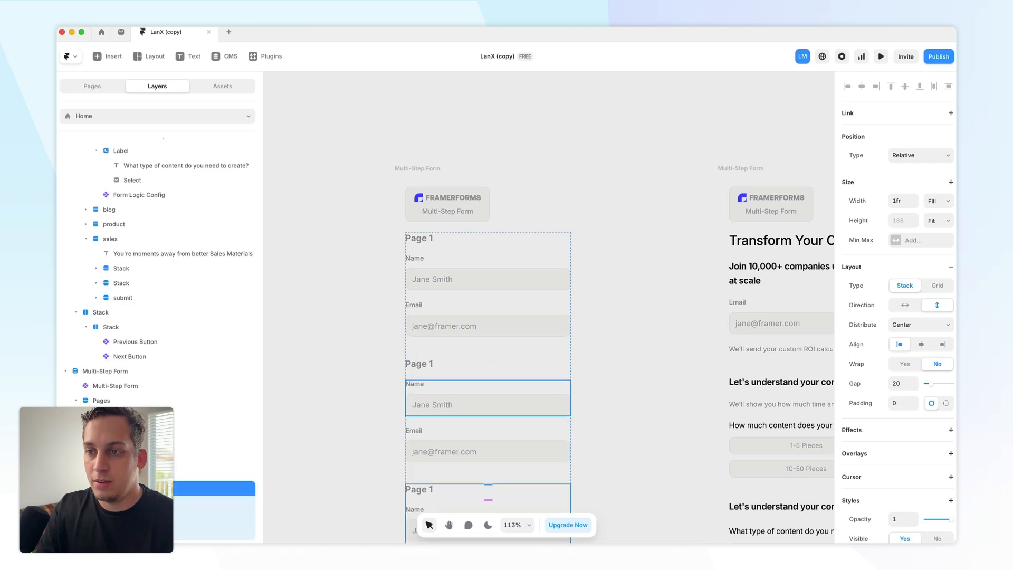
- Reorder the pages so Page 2 comes directly after the original Page 1
click(86, 444)
drag(113, 473, 113, 509)
scroll(349, 462, down, 1)
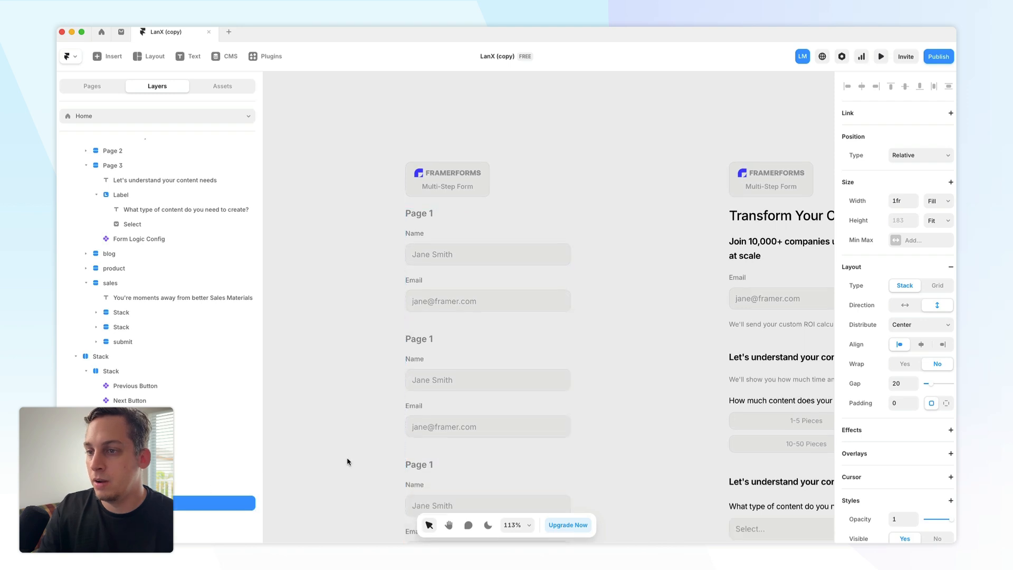
scroll(316, 463, down, 3)
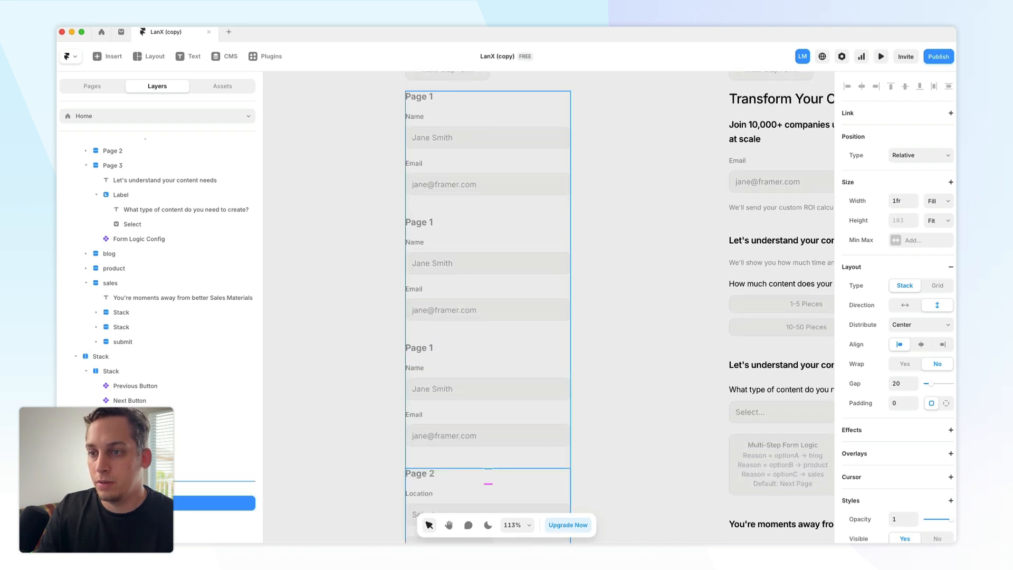
drag(114, 484, 113, 510)
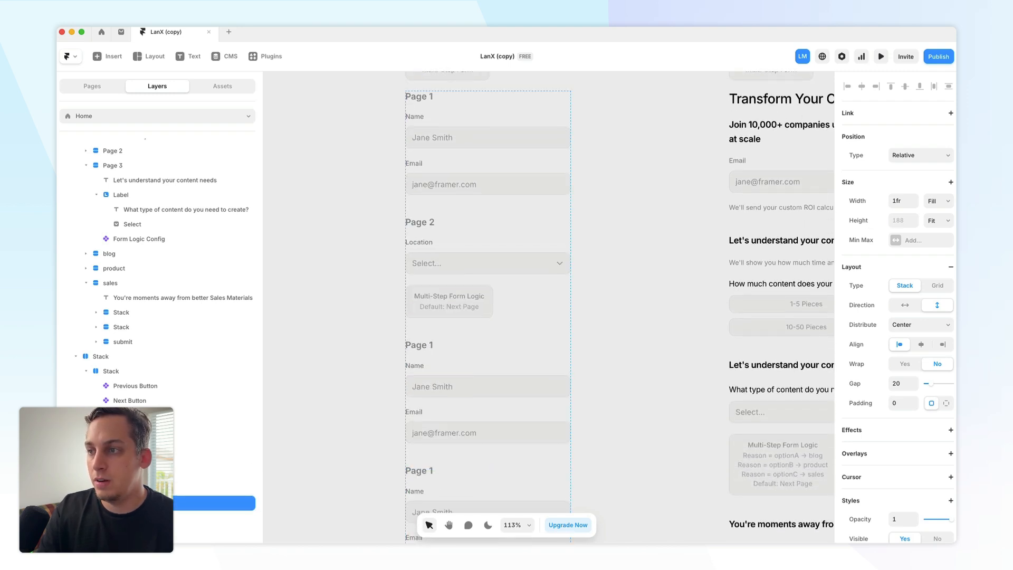
scroll(466, 326, down, 2)
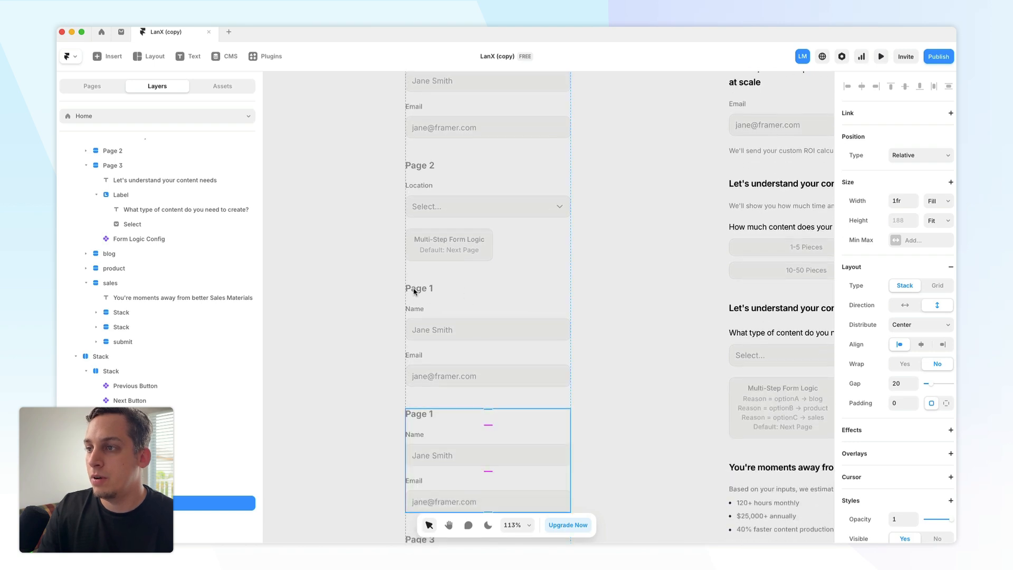
- Change the heading of the first duplicated page to Amsterdam
click(417, 295)
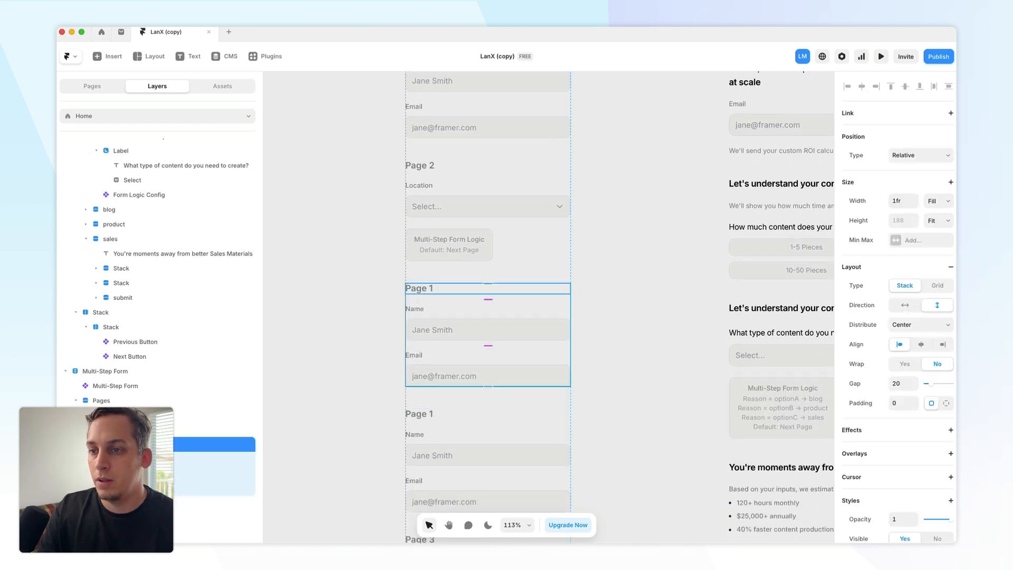
click(419, 288)
double_click(905, 507)
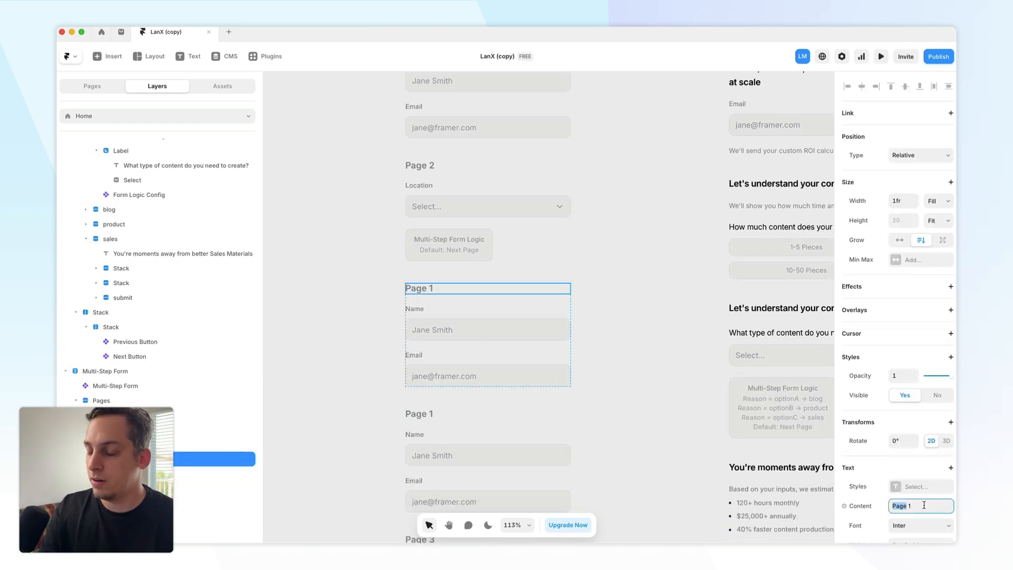
key(super+a)
text(Amsterdam)
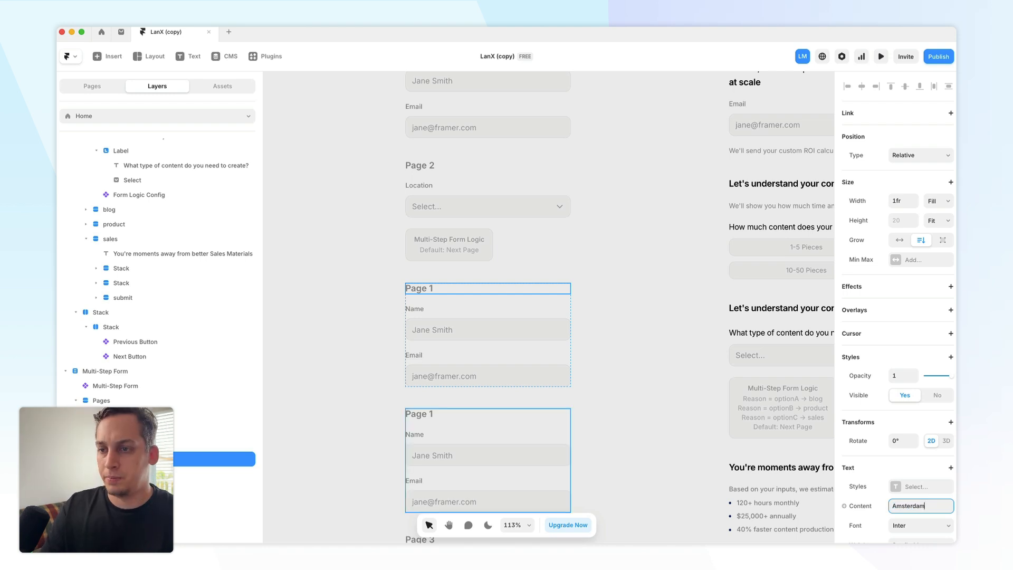
- Change the heading of the second duplicated page to Barcelona
super+click(419, 414)
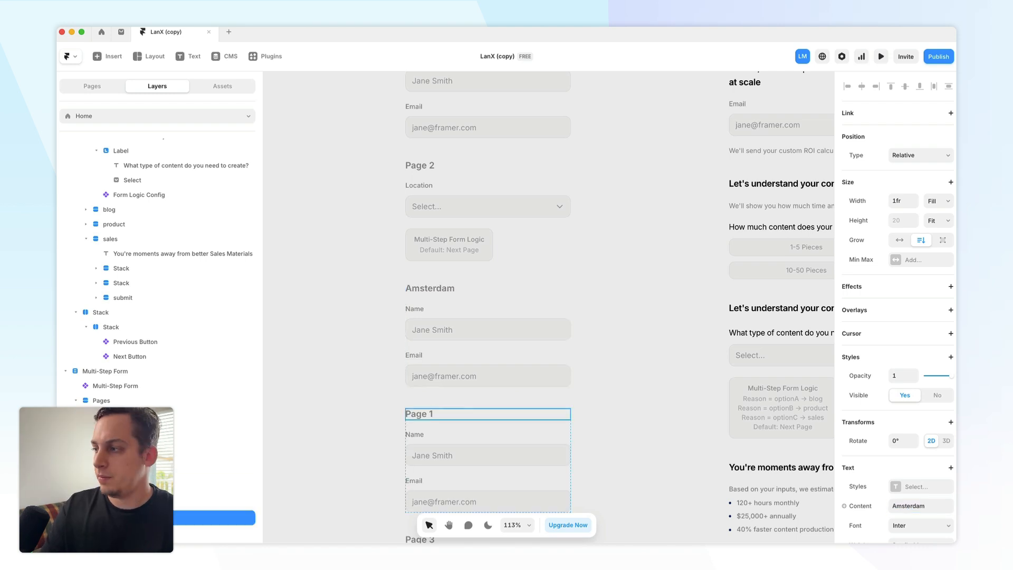
click(945, 506)
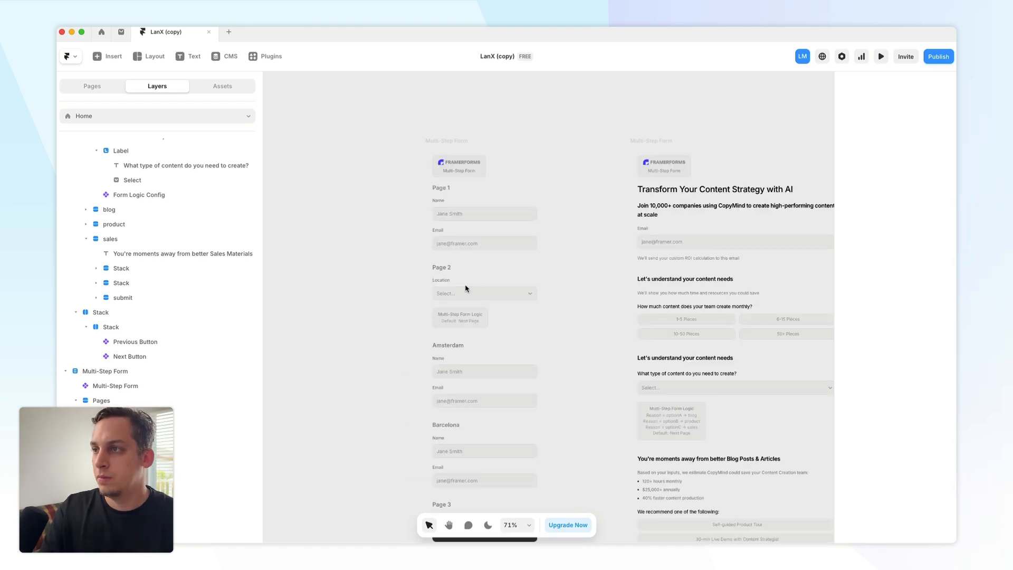
- Add two conditions to the Multi-Step Form Logic on Page 2
click(431, 150)
scroll(171, 400, down, 2)
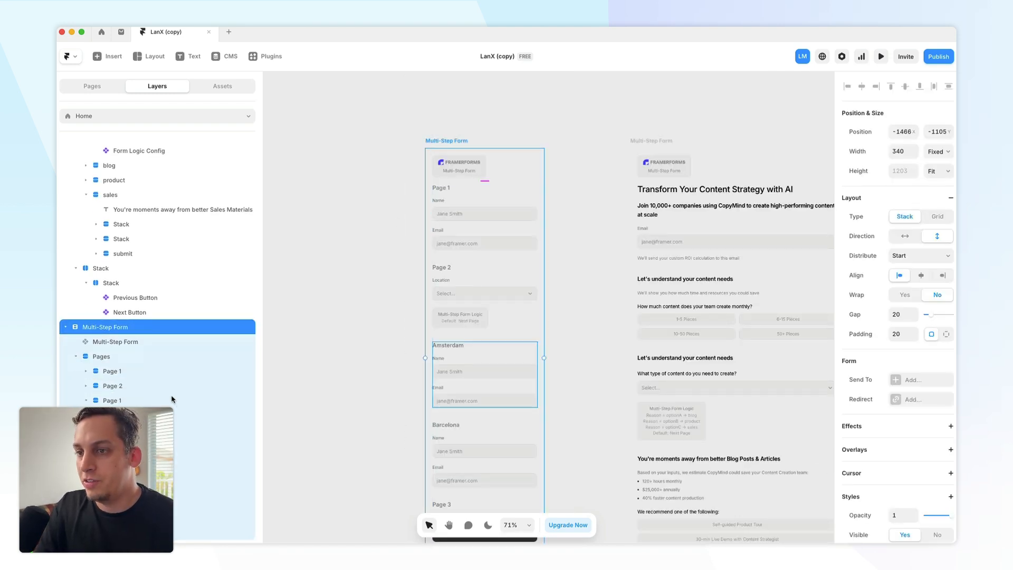
click(86, 386)
click(222, 457)
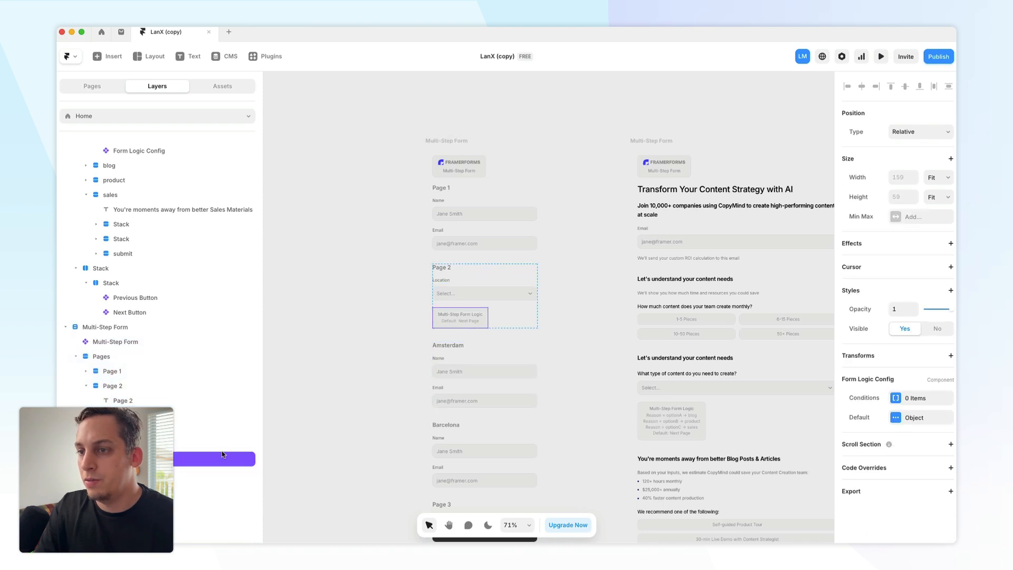
scroll(495, 318, up, 5)
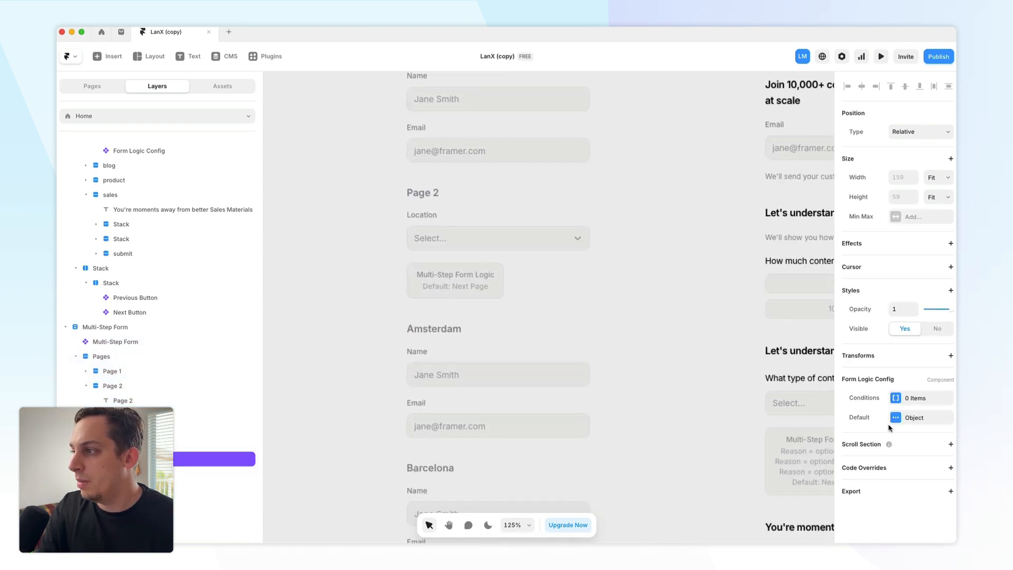
click(896, 400)
click(764, 425)
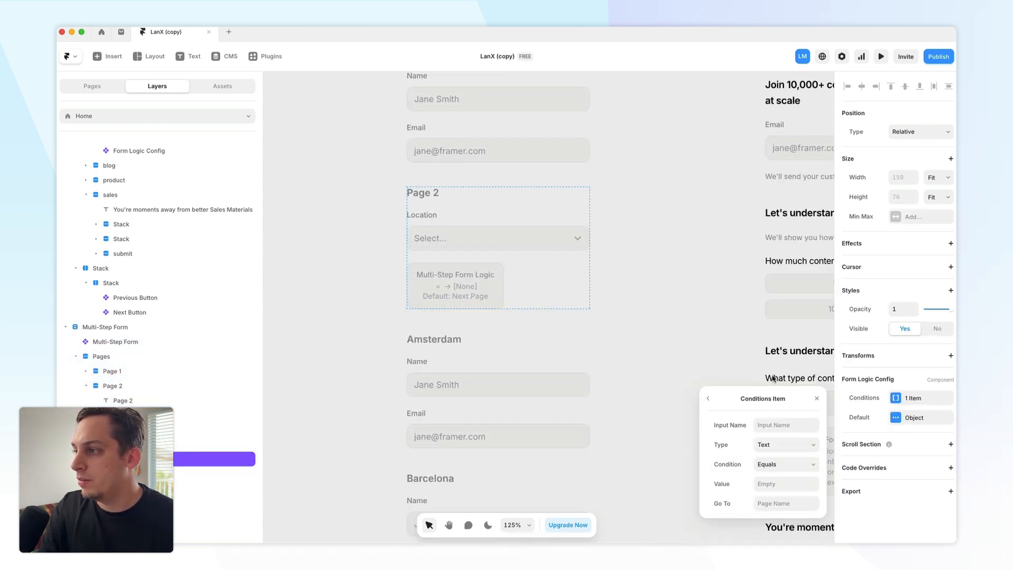
click(708, 399)
click(757, 434)
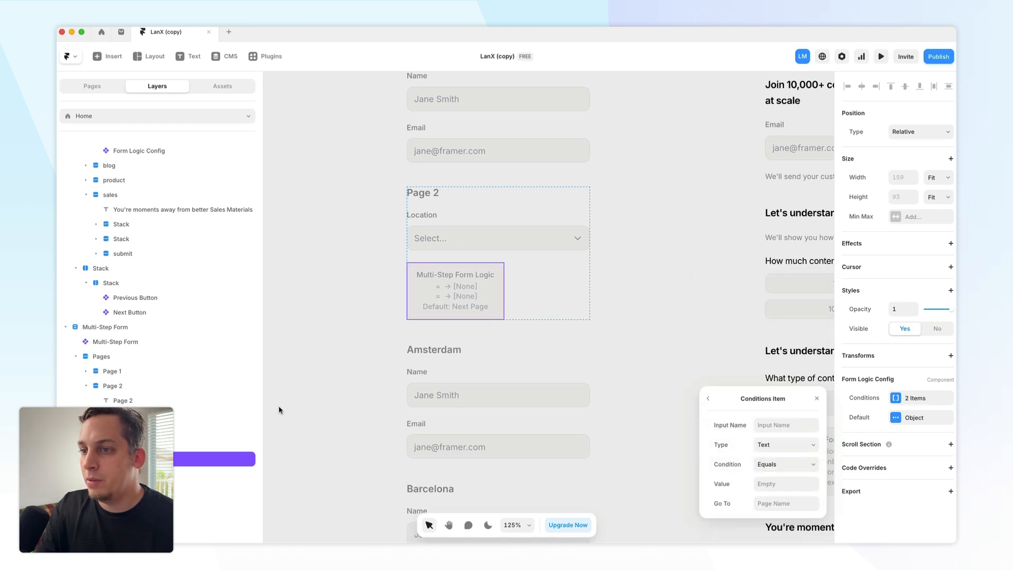
- Set the Input Name of both Page 2 logic conditions to Location, copied from the location select's name
click(496, 238)
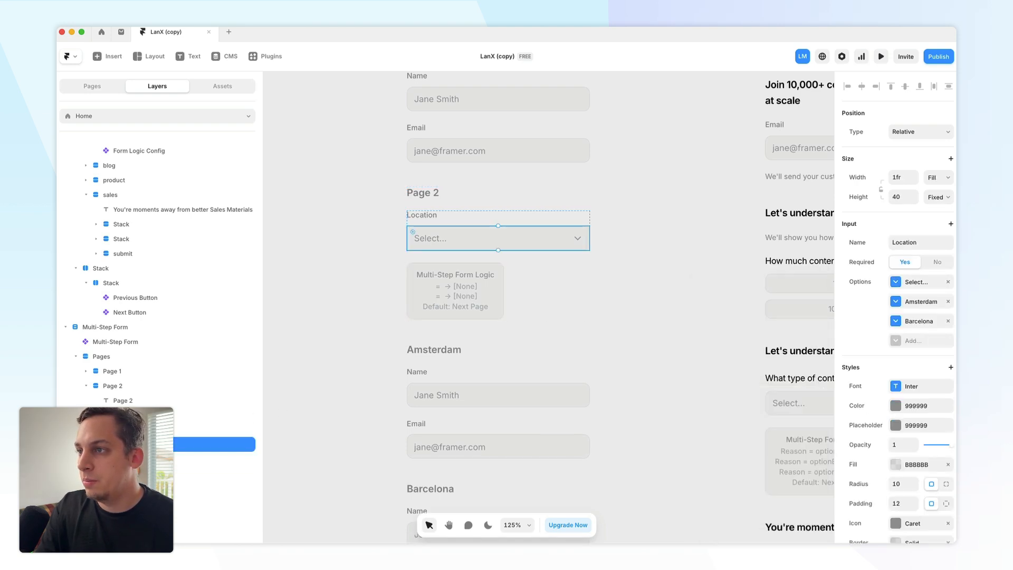
click(902, 244)
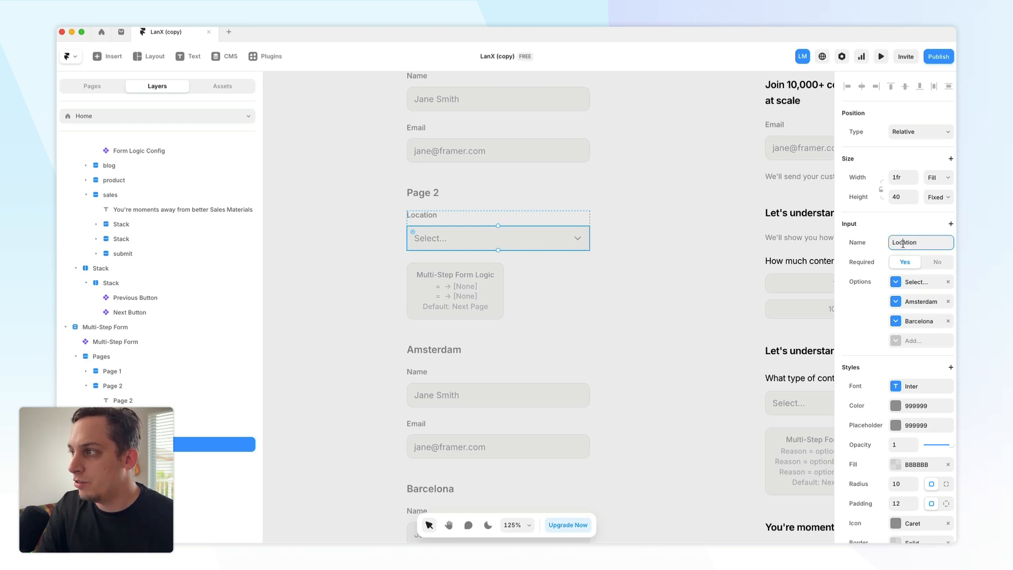
double_click(902, 244)
key(ctrl+c)
click(411, 309)
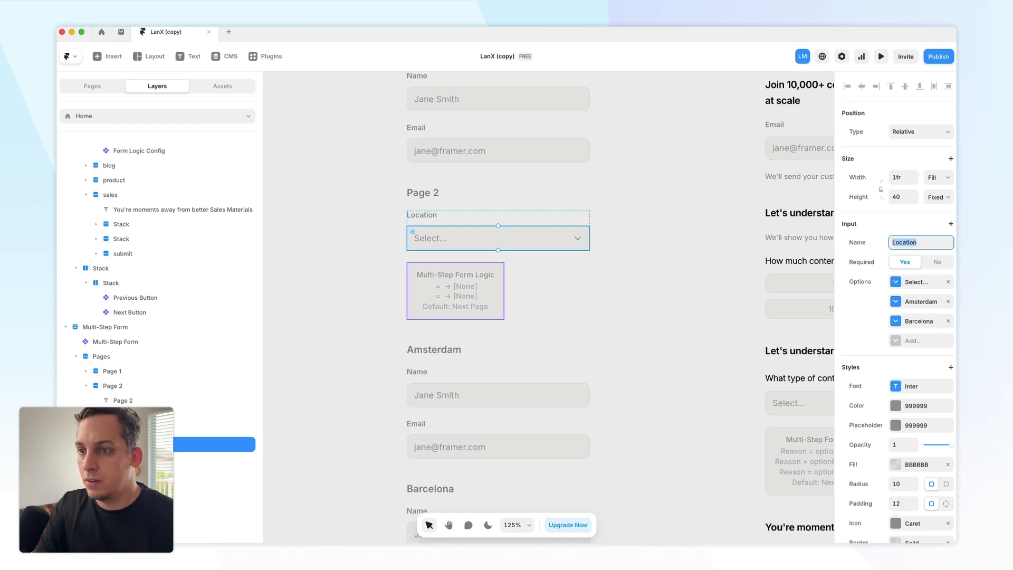
click(901, 401)
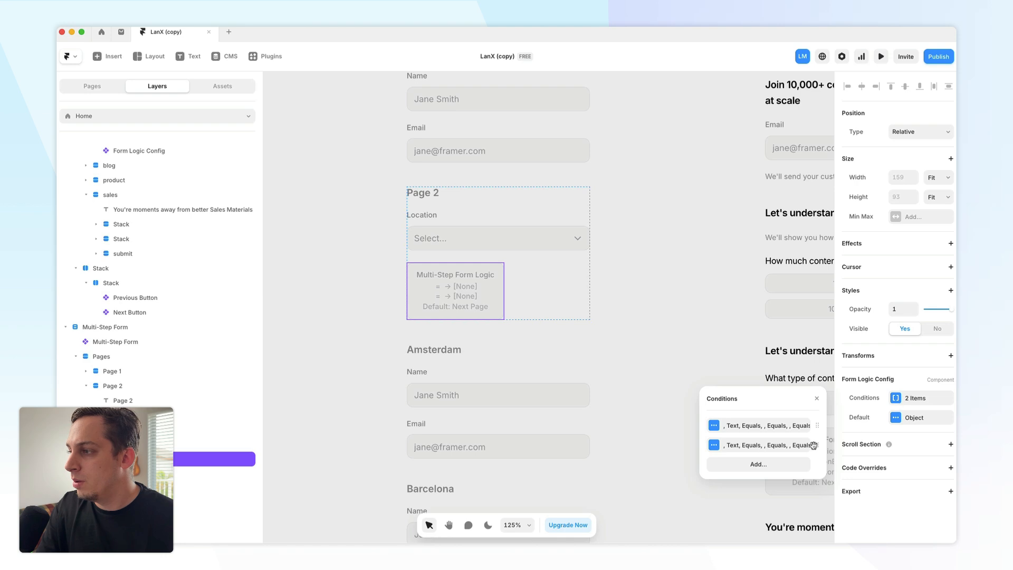
click(789, 438)
click(789, 427)
key(ctrl+v)
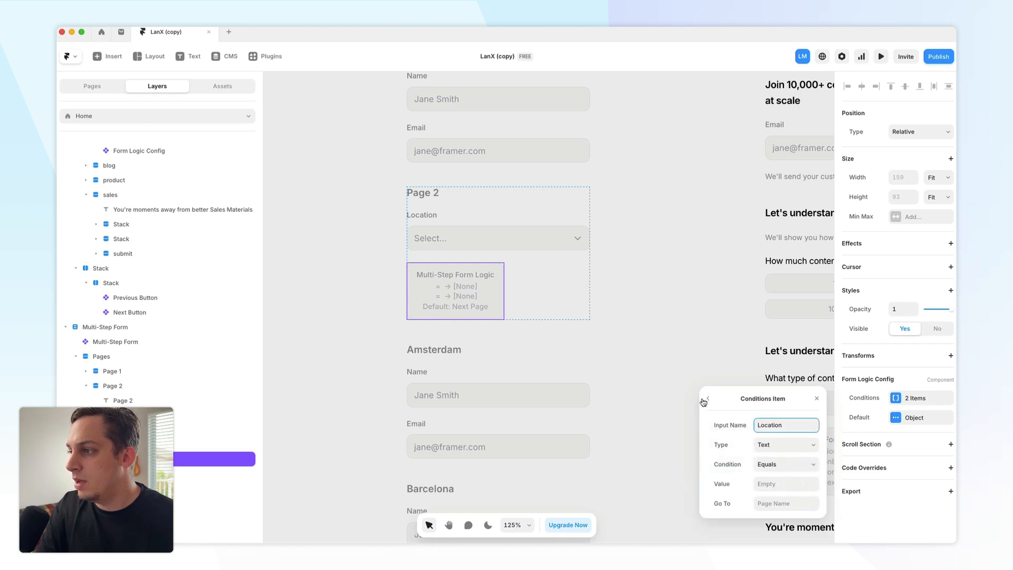
click(708, 398)
click(752, 447)
click(786, 426)
key(ctrl+v)
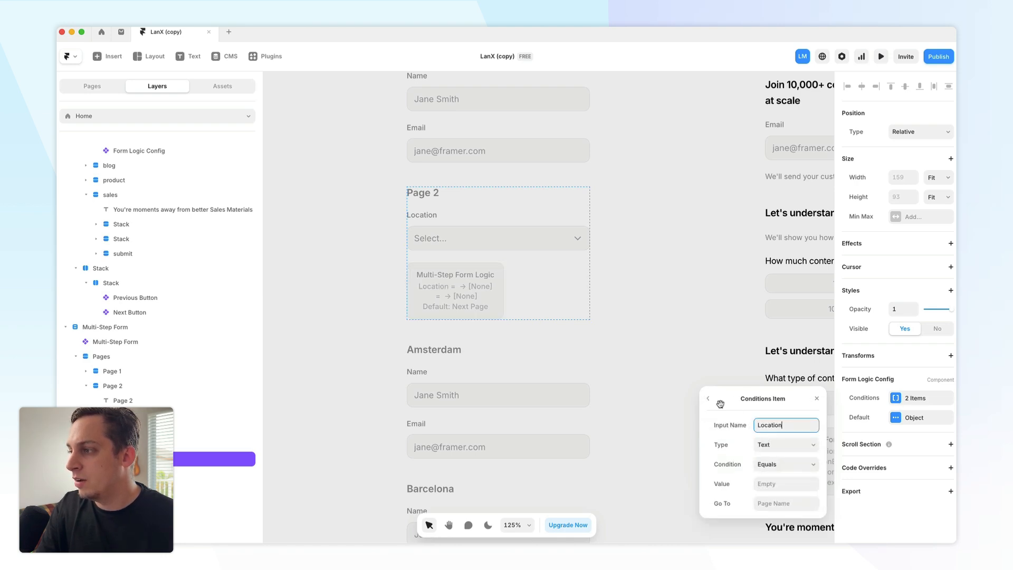
- Set the Type of both Page 2 logic conditions to Select
click(705, 399)
click(759, 442)
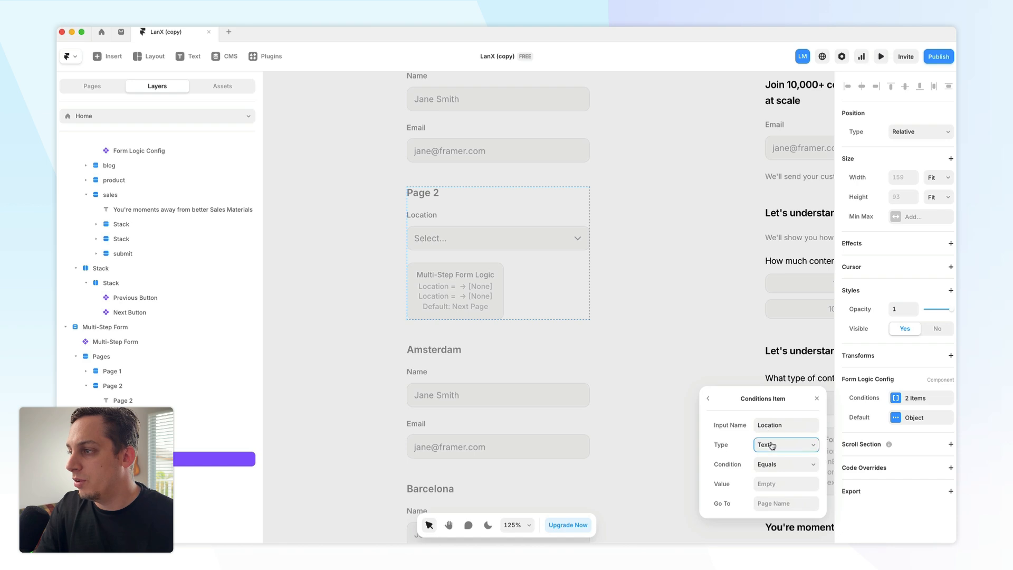
click(786, 445)
click(778, 457)
click(708, 399)
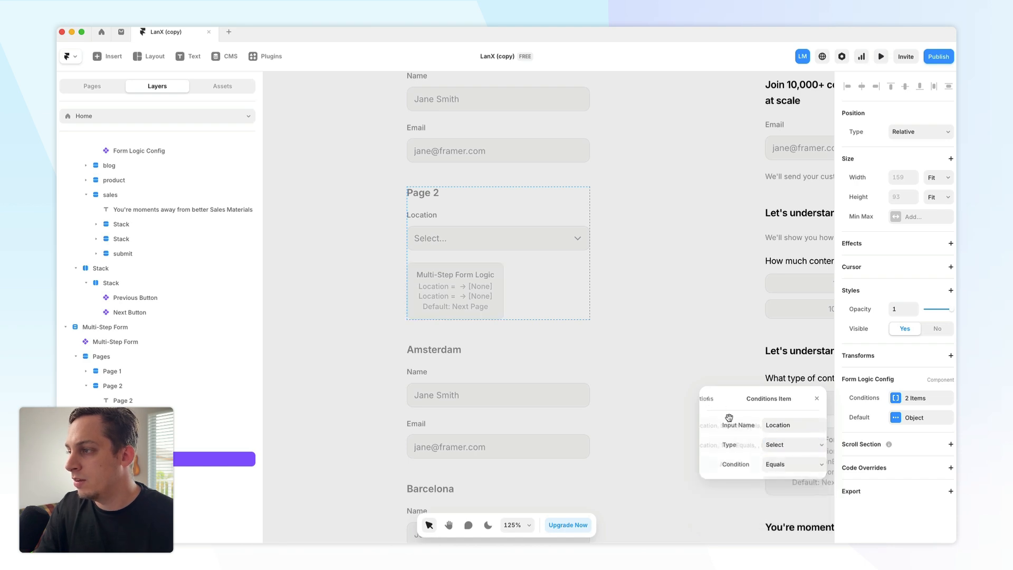
click(763, 447)
click(763, 451)
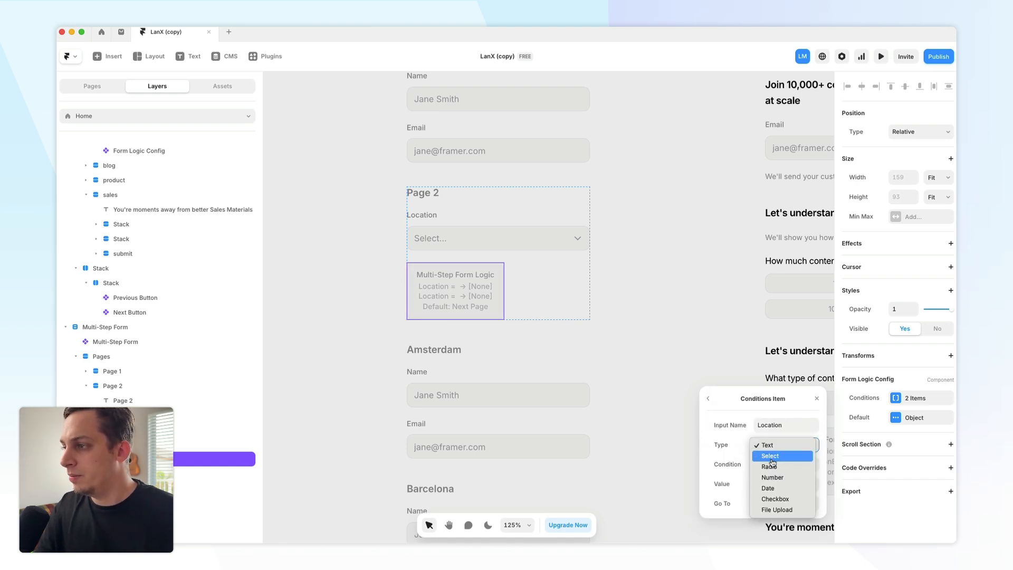
click(771, 459)
click(708, 399)
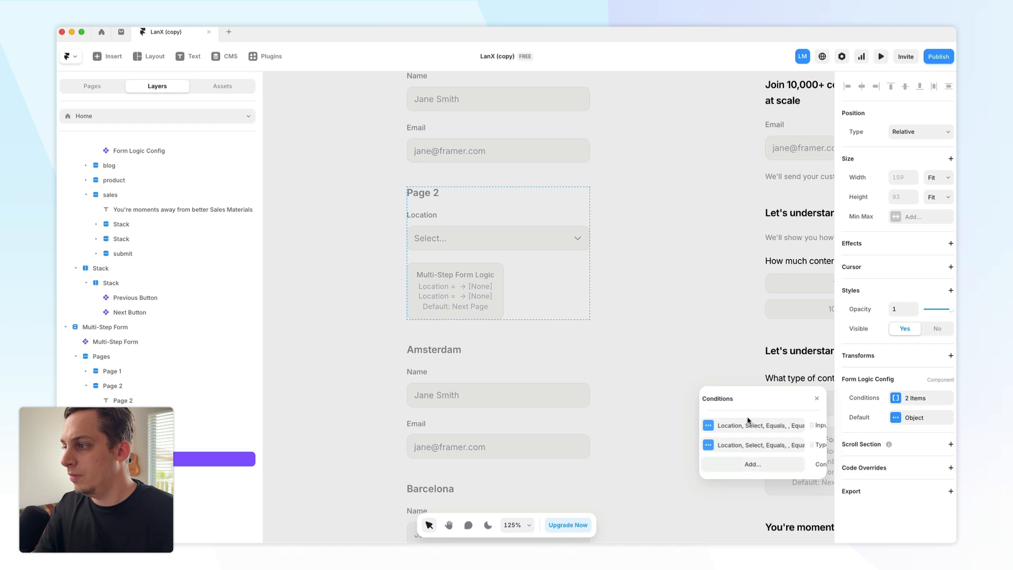
- Inspect the values of the Amsterdam and Barcelona options in the Location select
click(771, 428)
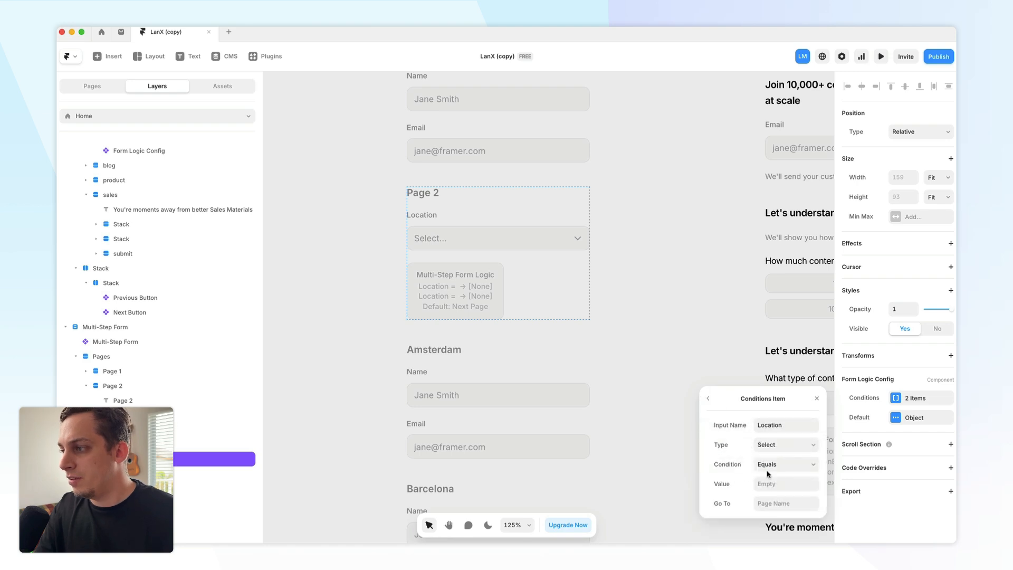
click(499, 243)
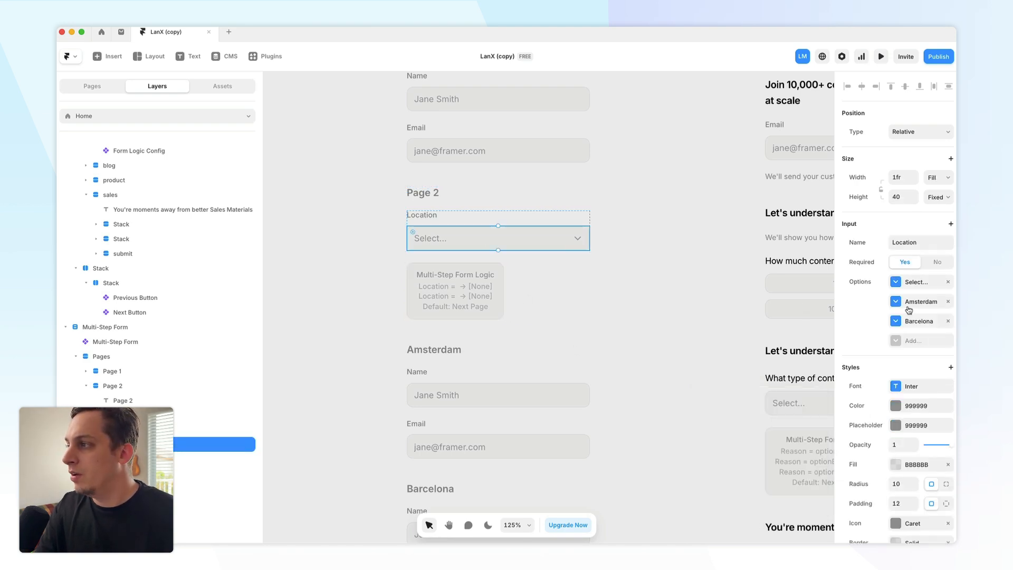
click(908, 309)
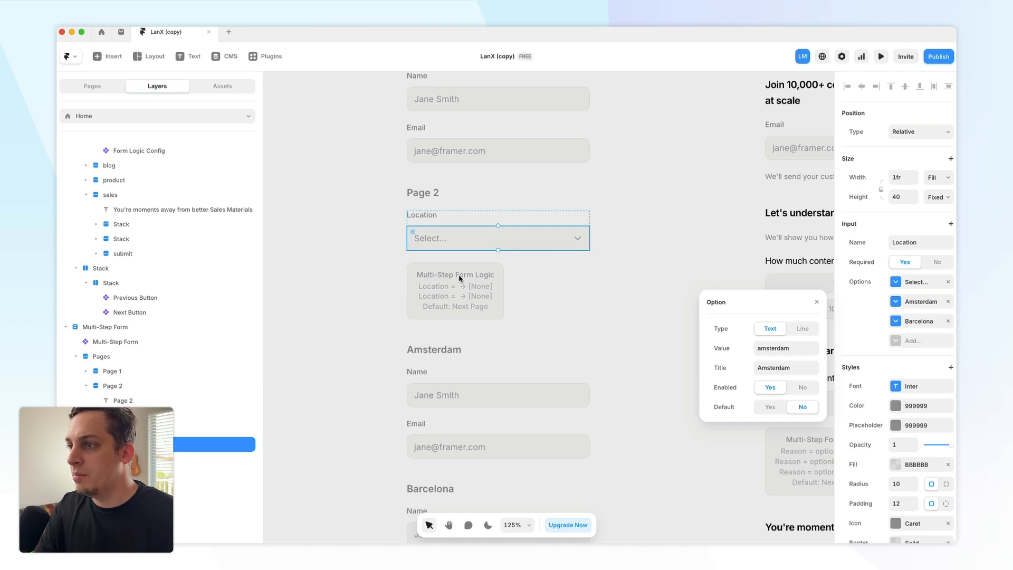
click(908, 322)
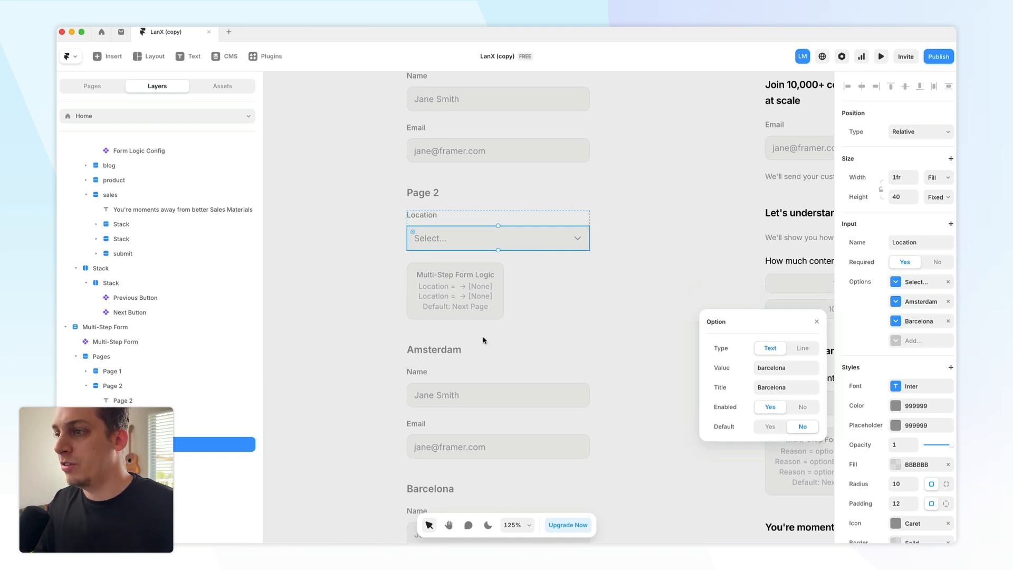
click(185, 461)
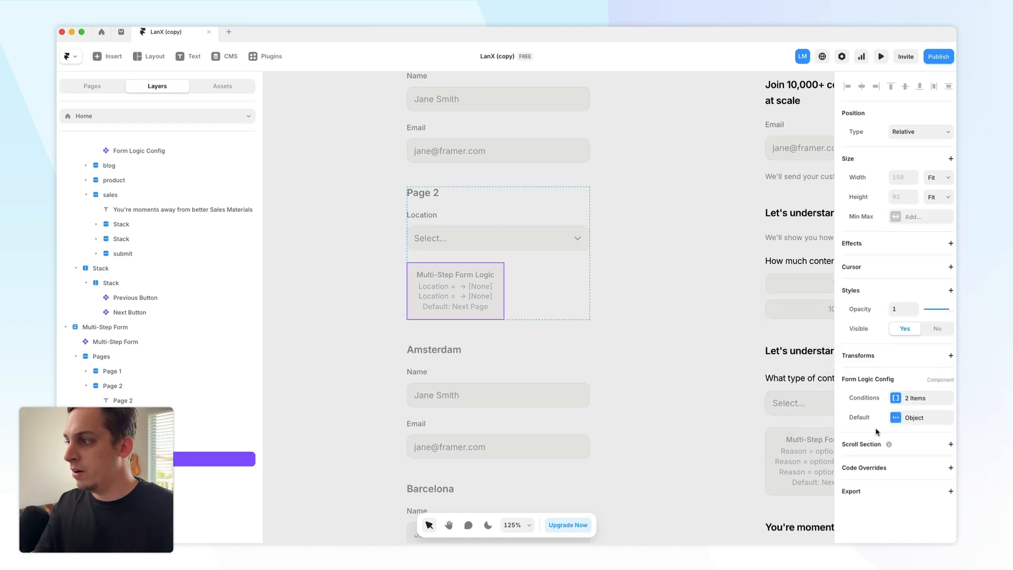
- Set the first condition's Value to barcelona
click(895, 401)
click(775, 432)
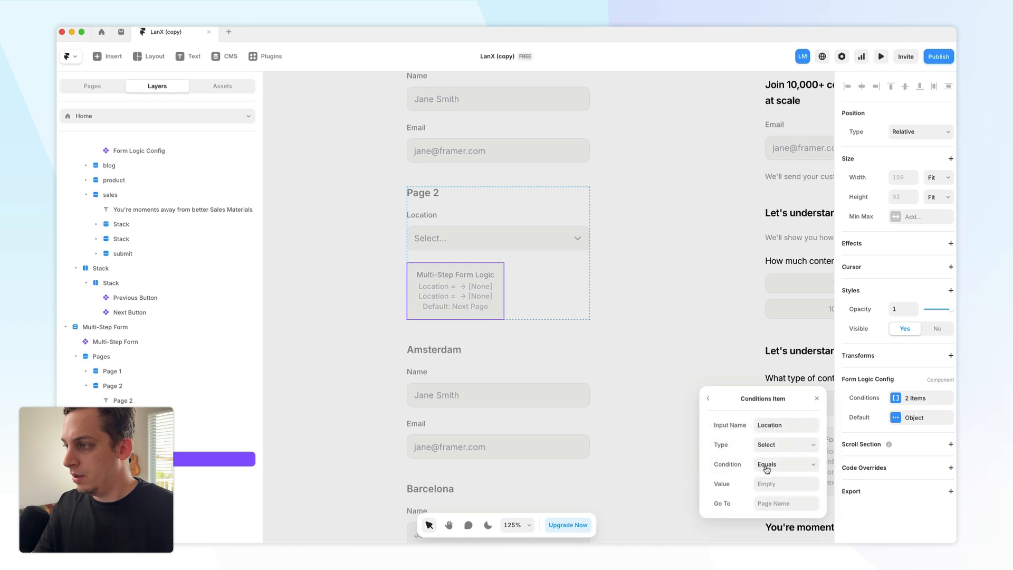
click(771, 483)
text(barcelona)
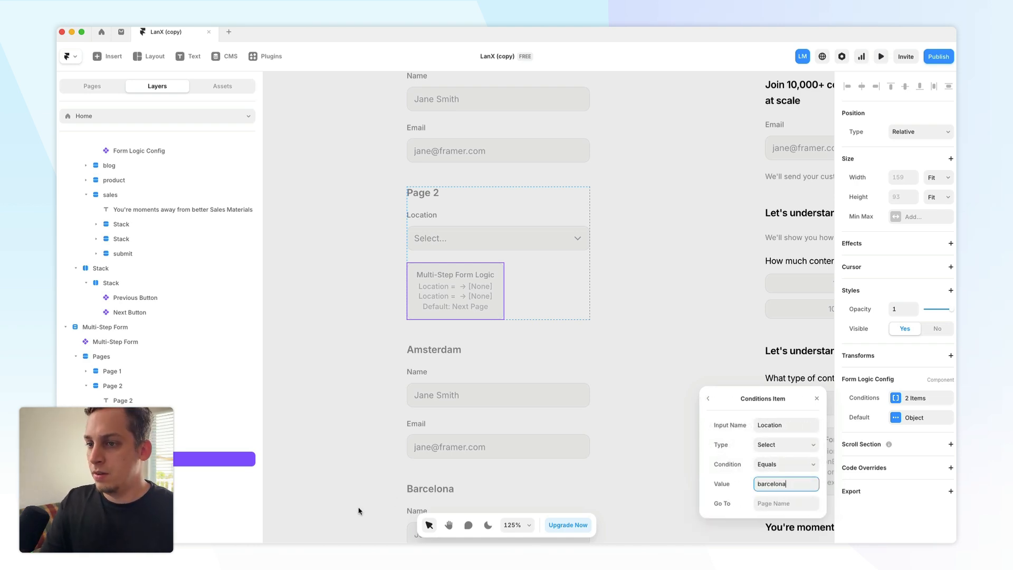
- Set the first Page 2 logic condition's Value to amsterdam
double_click(787, 483)
text(amsterda)
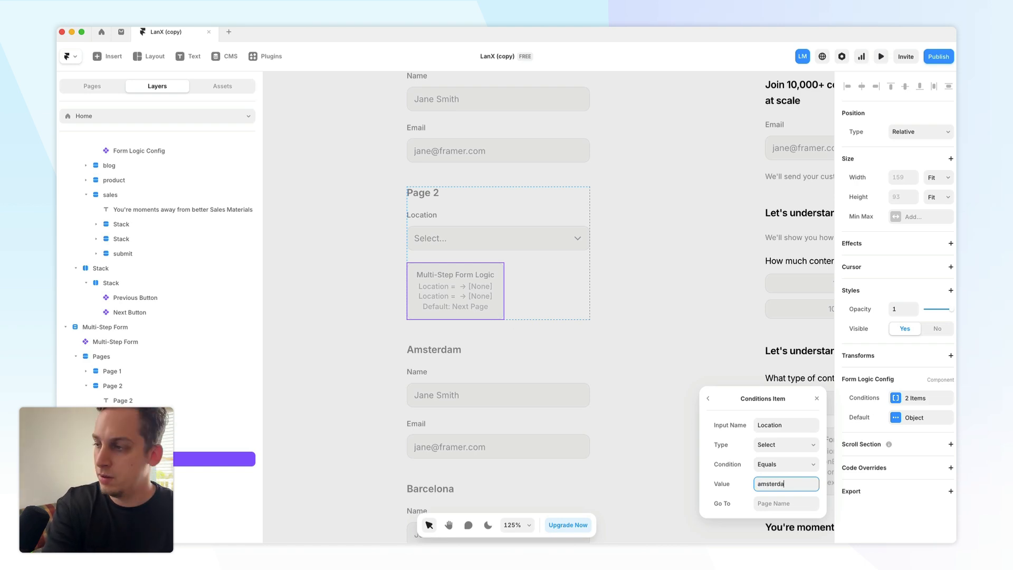
text(m)
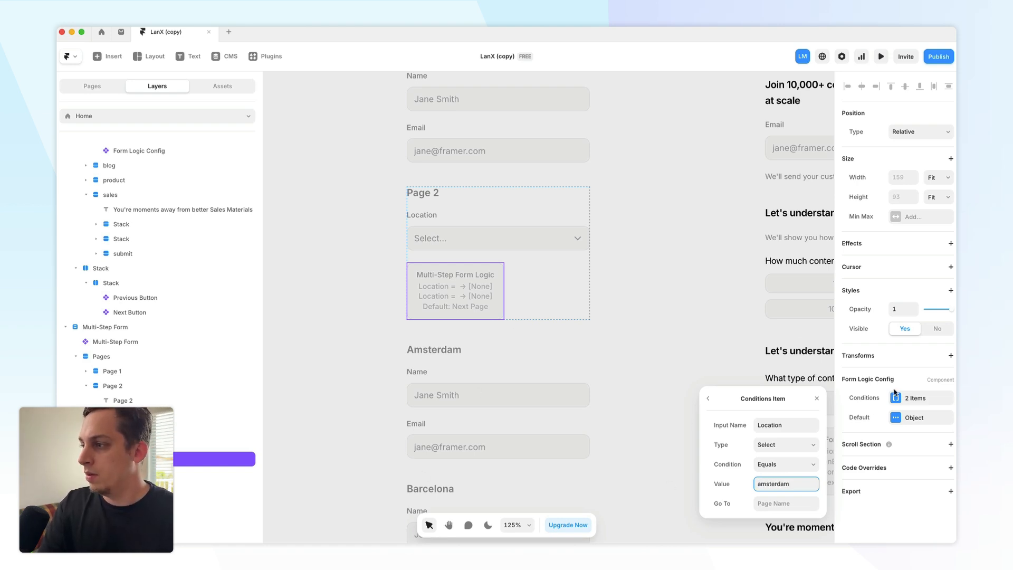
- Reselect the Page 2 form logic component and set the first condition's Go To page to amsterdam
scroll(212, 437, down, 1)
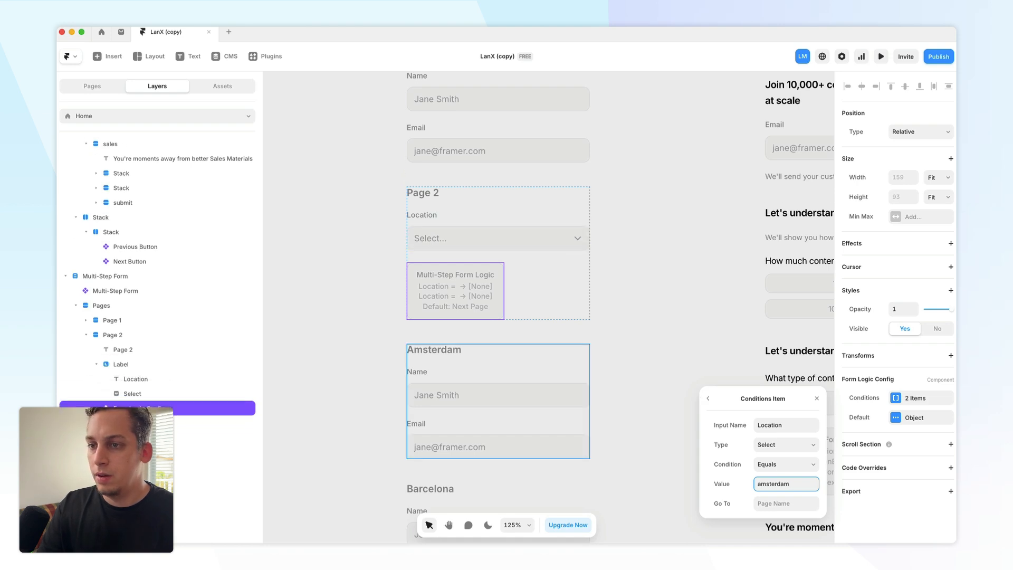
click(196, 423)
double_click(184, 419)
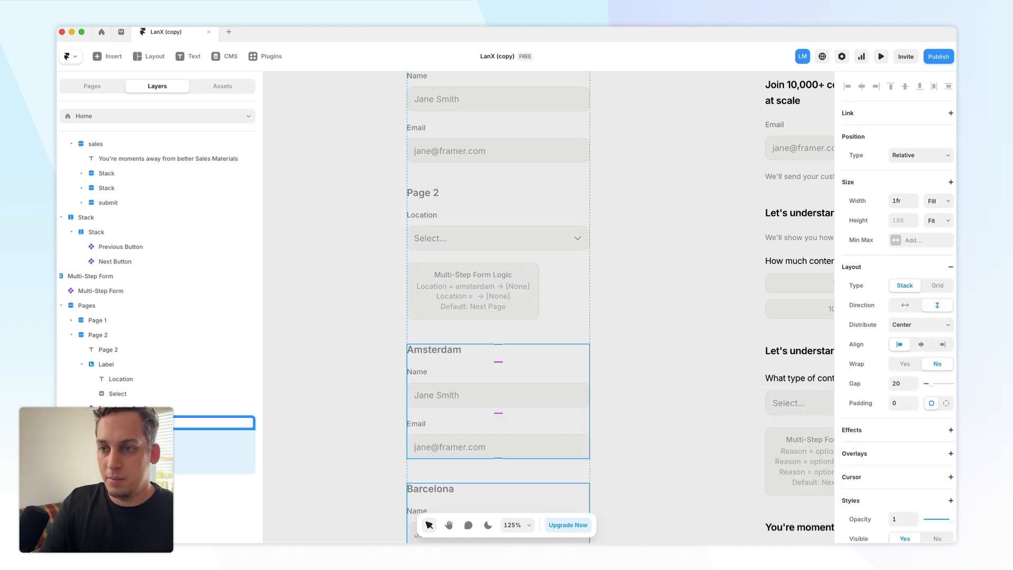
key(Tab)
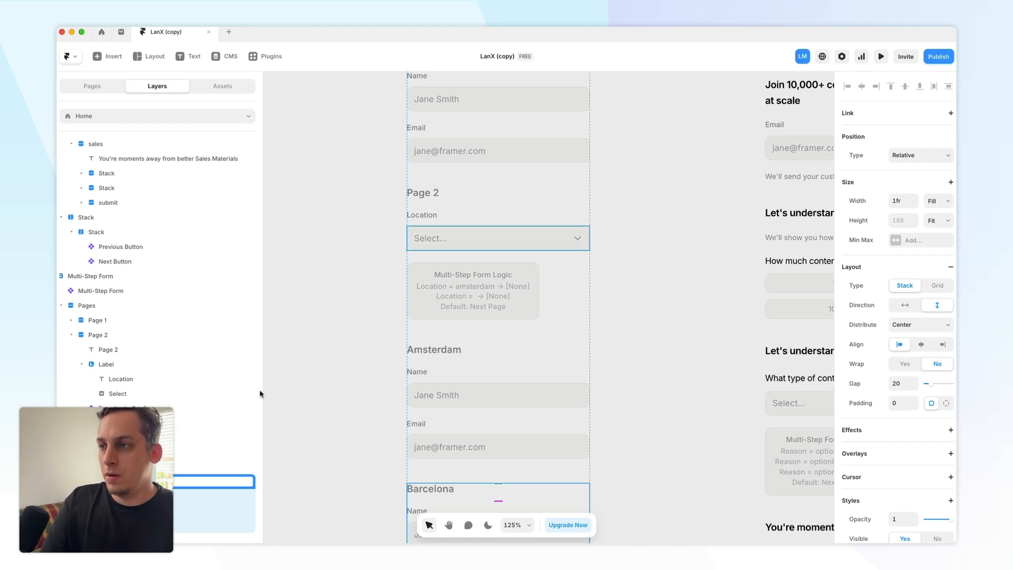
click(437, 301)
click(236, 407)
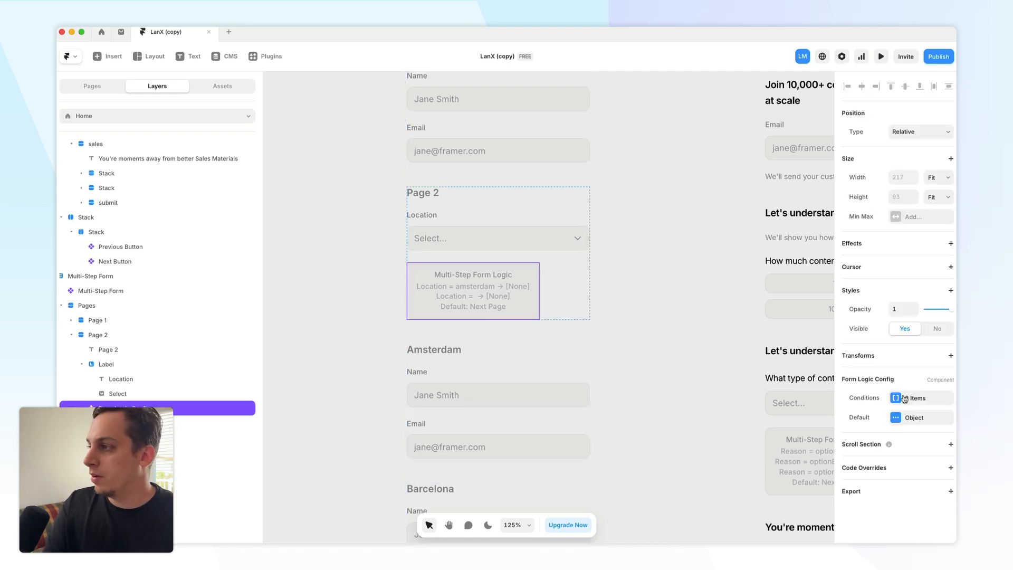
click(895, 398)
click(766, 426)
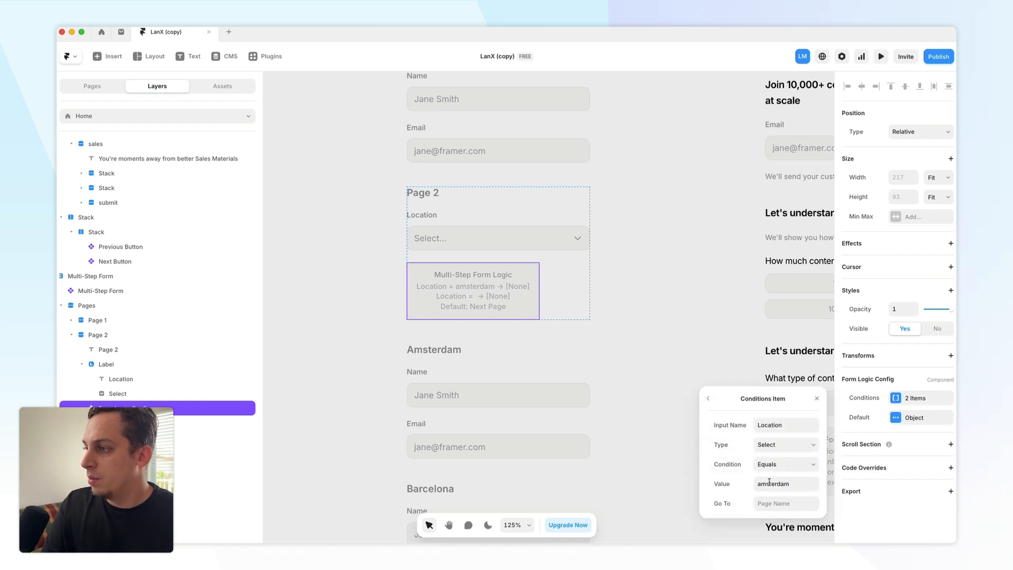
click(770, 503)
text(a)
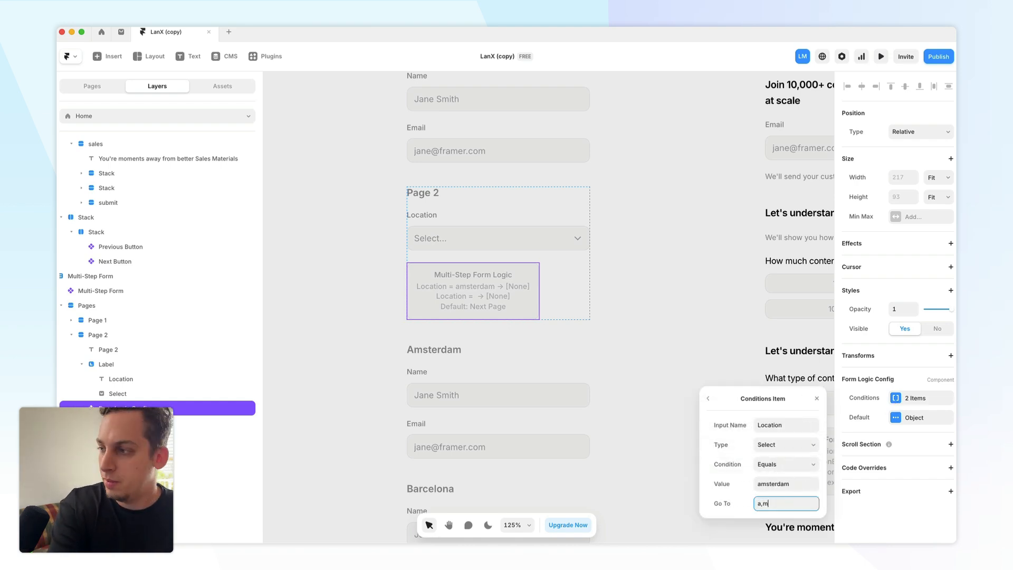
text(msterd)
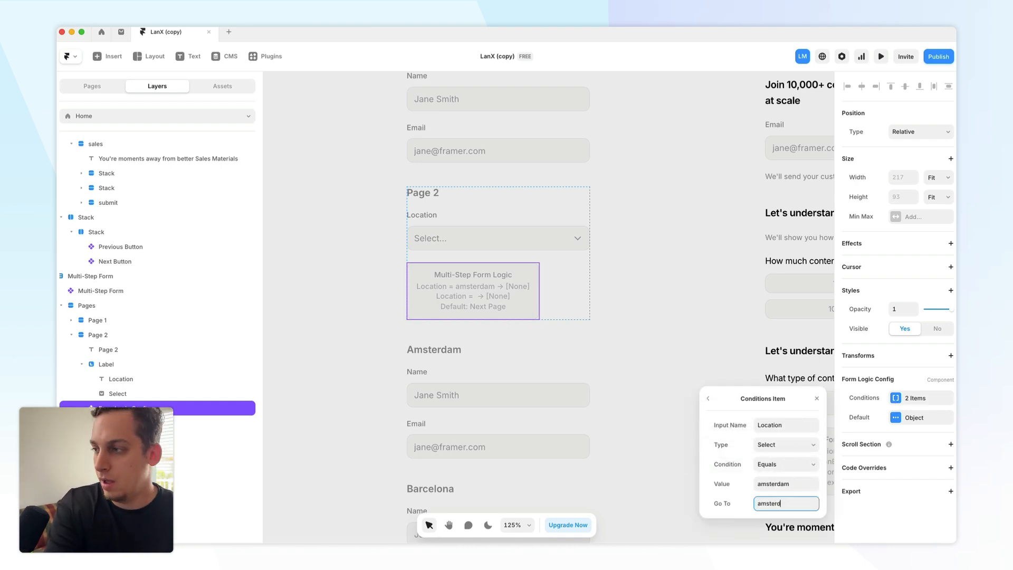
text(am)
- Open the second logic condition and set its Value to barcelona
click(708, 398)
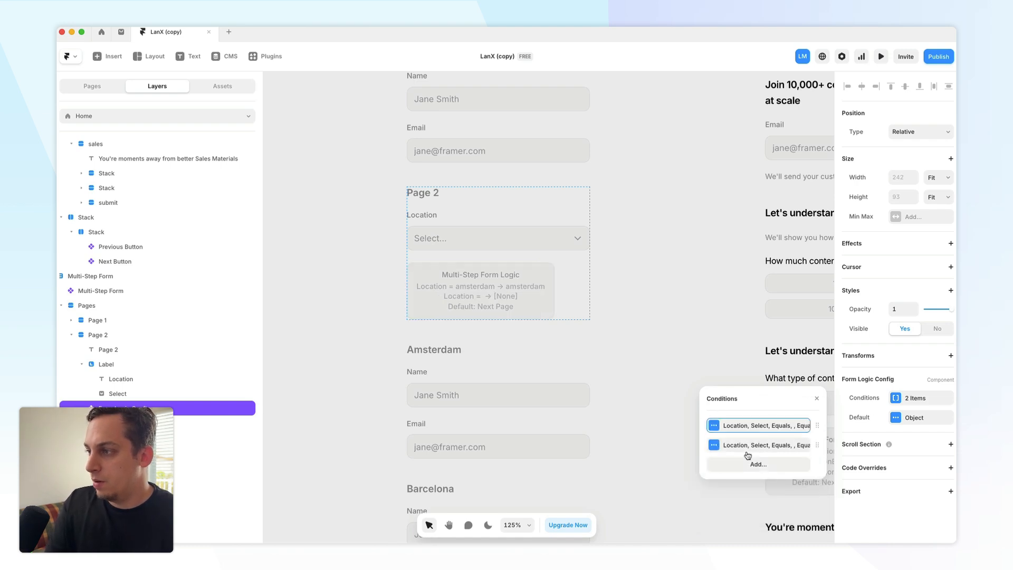
click(748, 449)
click(771, 488)
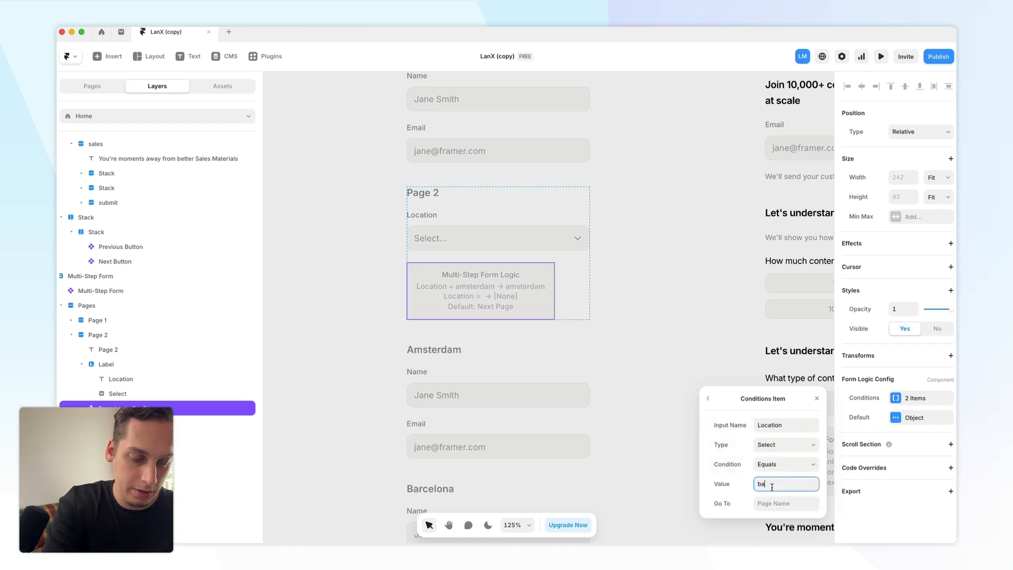
text(barcelona)
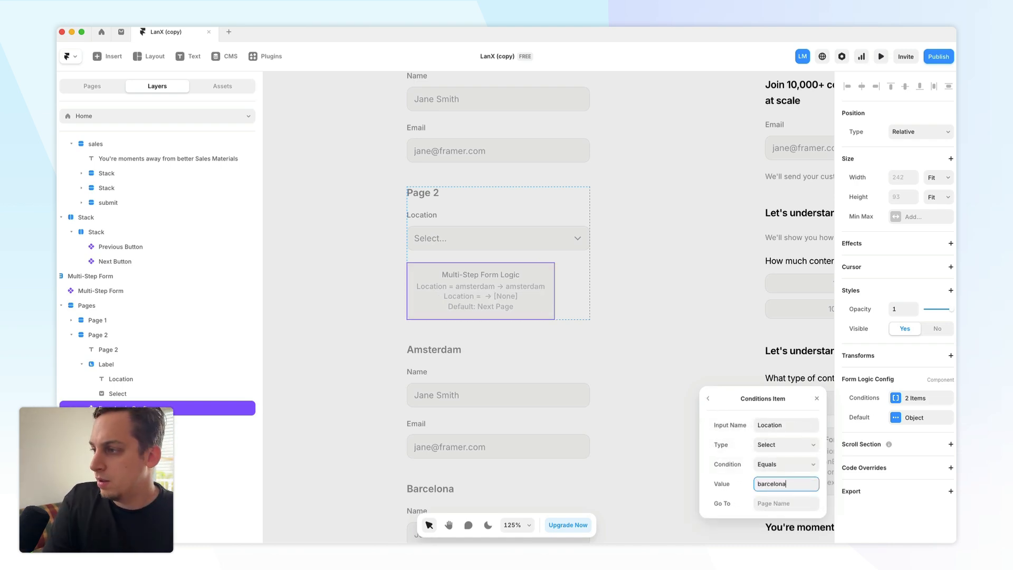
- Set the second condition's Go To page to barcelona and close the conditions editor
click(767, 502)
text(barcelo)
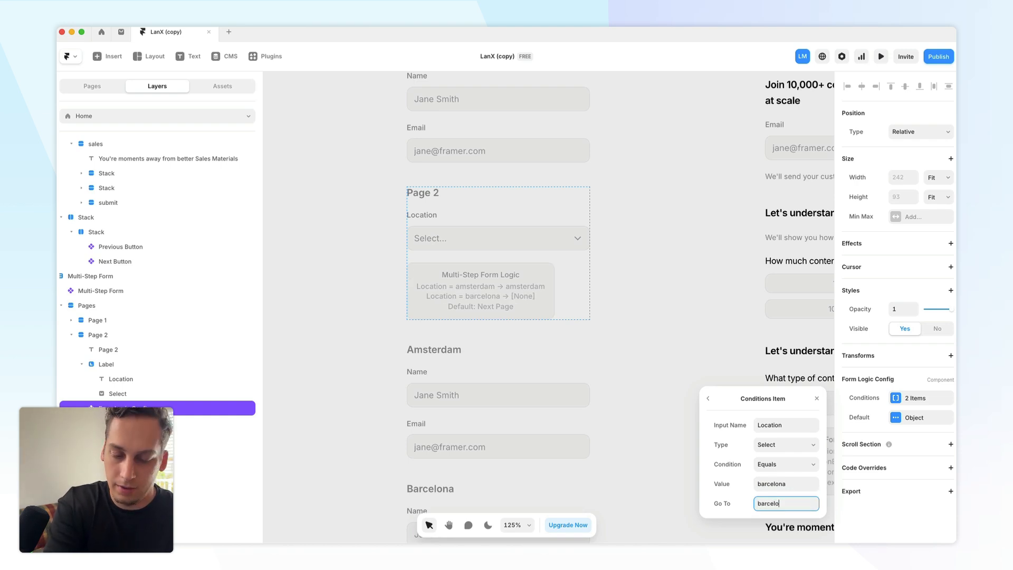
text(na)
click(671, 302)
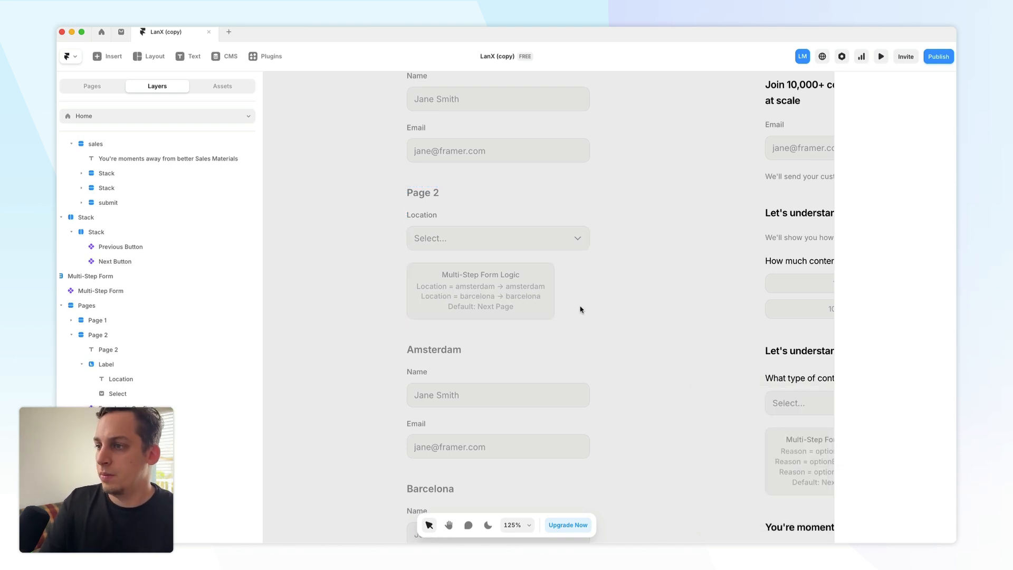
- Paste the updated multi-step form into the hero button's overlay and delete the old form there
scroll(579, 310, down, 5)
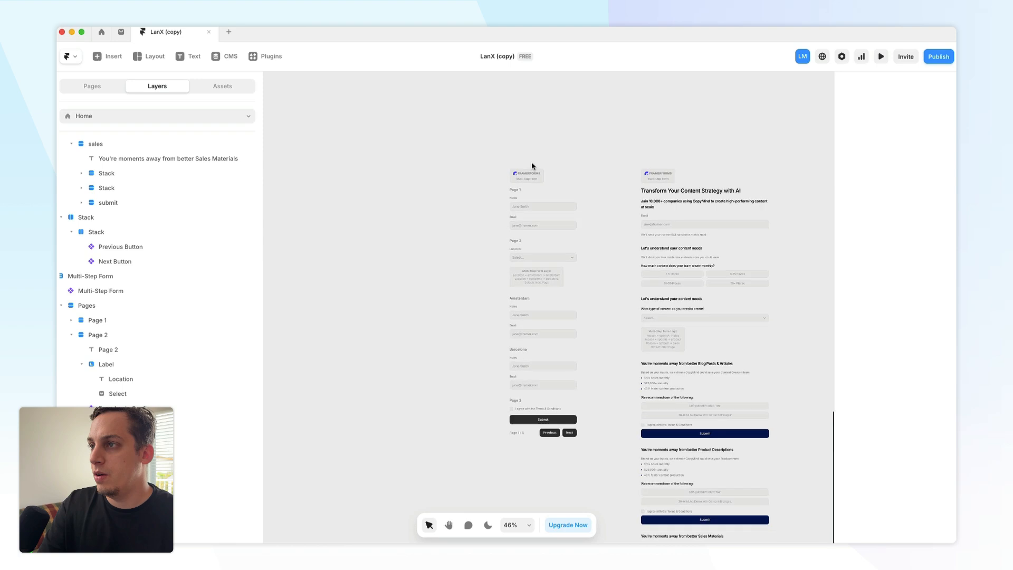
click(525, 172)
scroll(603, 205, down, 2)
scroll(603, 205, right, 6)
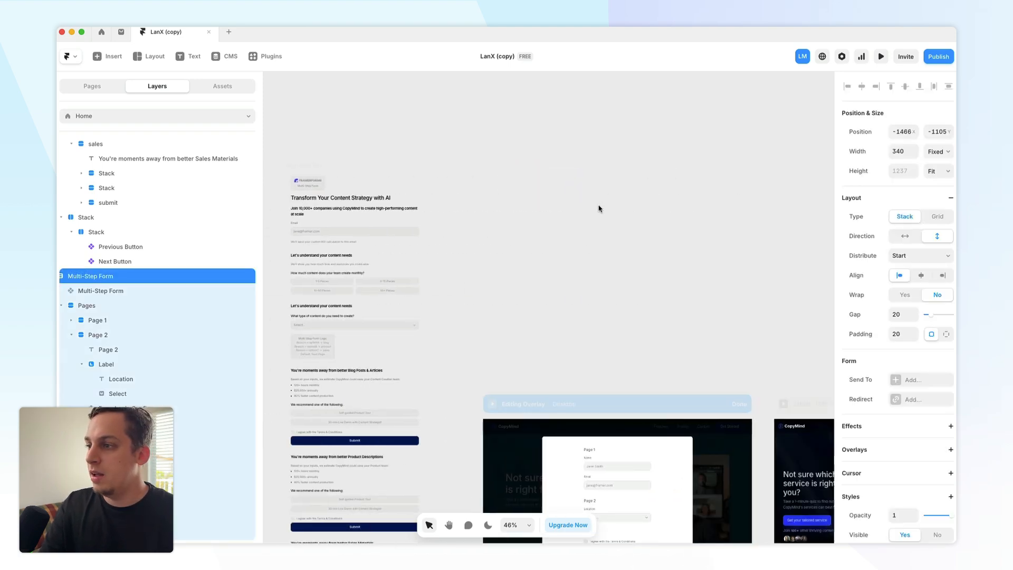
scroll(599, 208, down, 3)
click(526, 283)
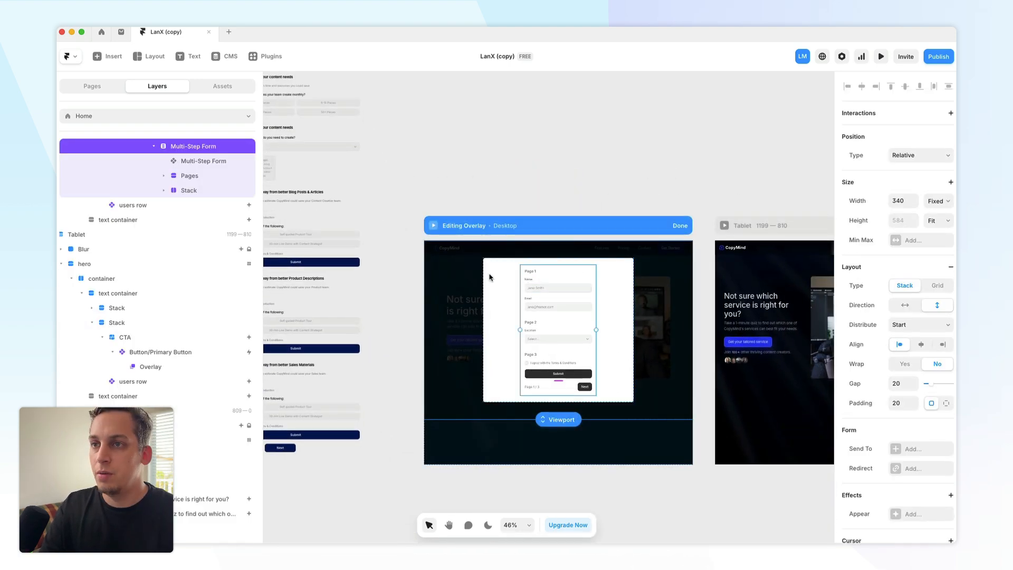
click(162, 230)
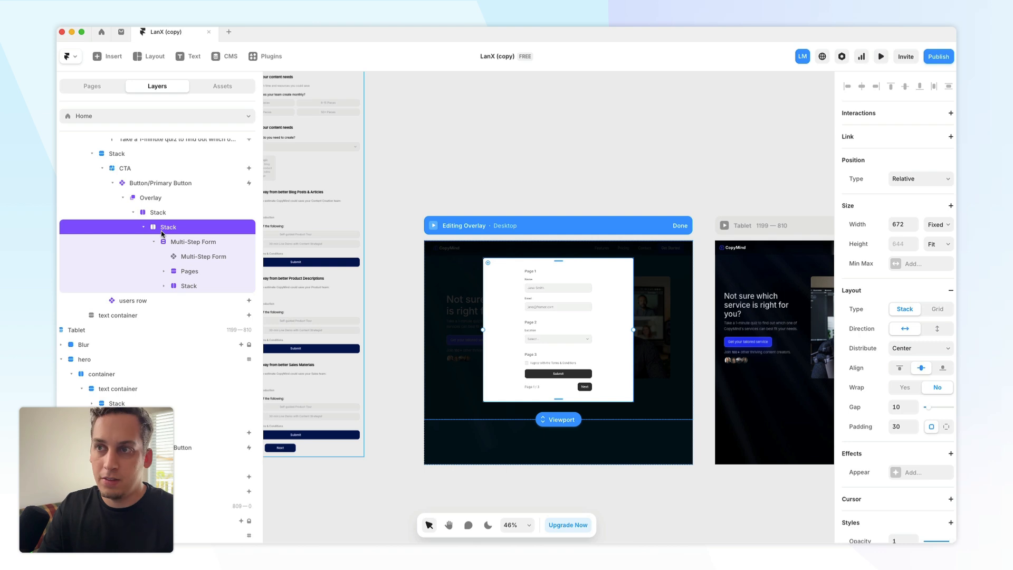
click(175, 243)
key(ctrl+d)
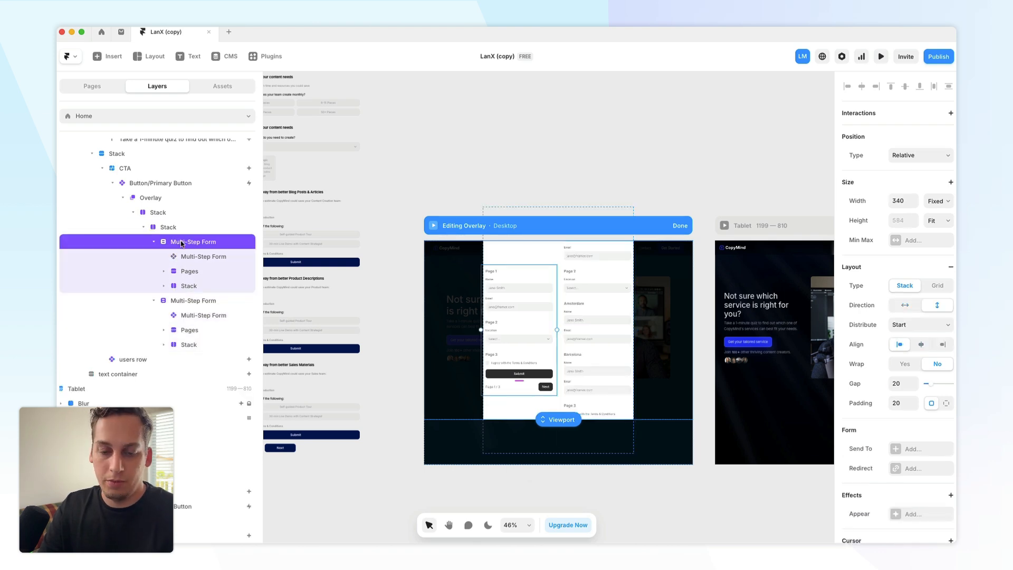
key(Delete)
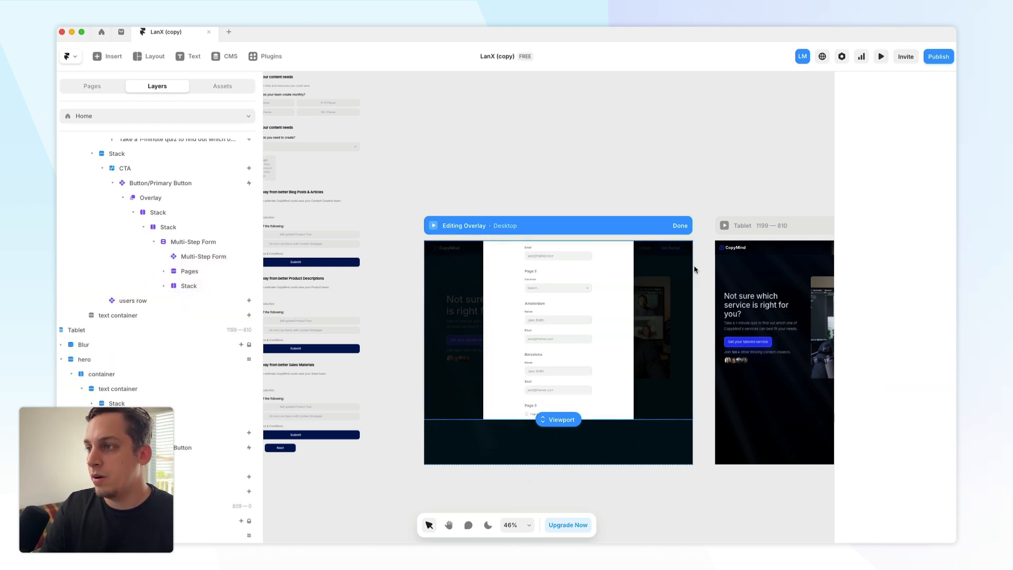
- Preview the site, open the quiz, and choose Barcelona as location to test the page routing
click(433, 227)
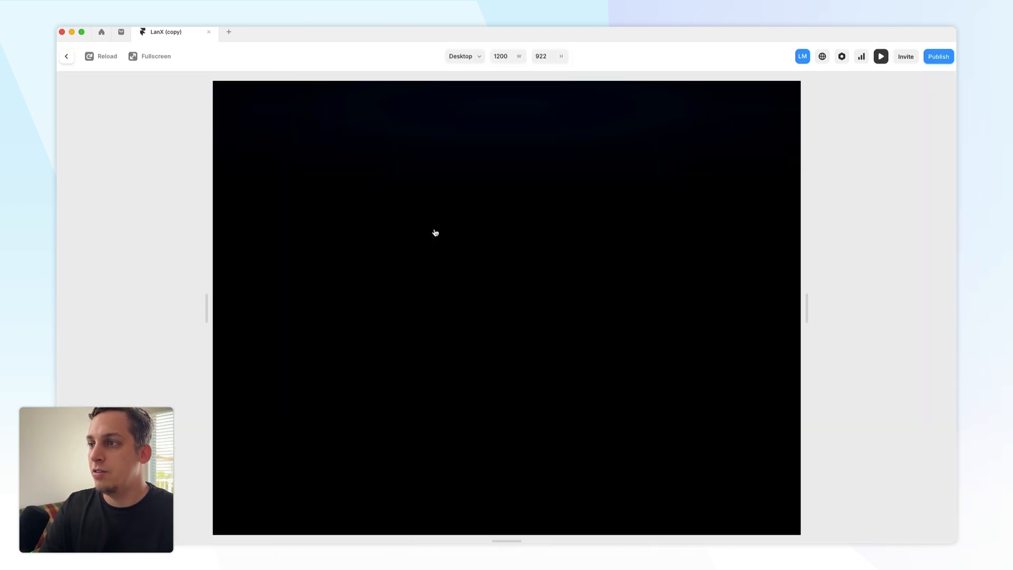
click(342, 300)
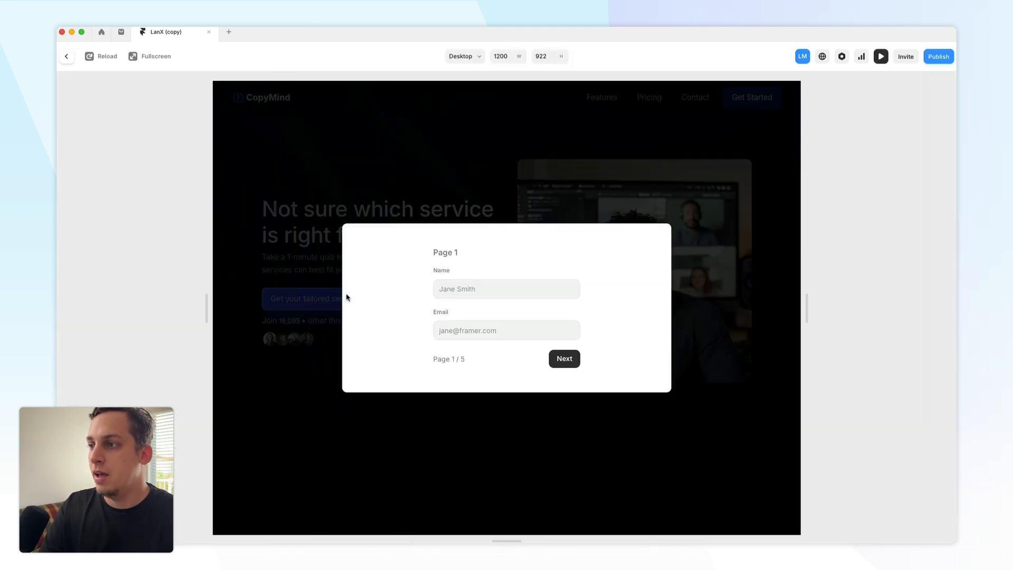
click(567, 361)
click(558, 314)
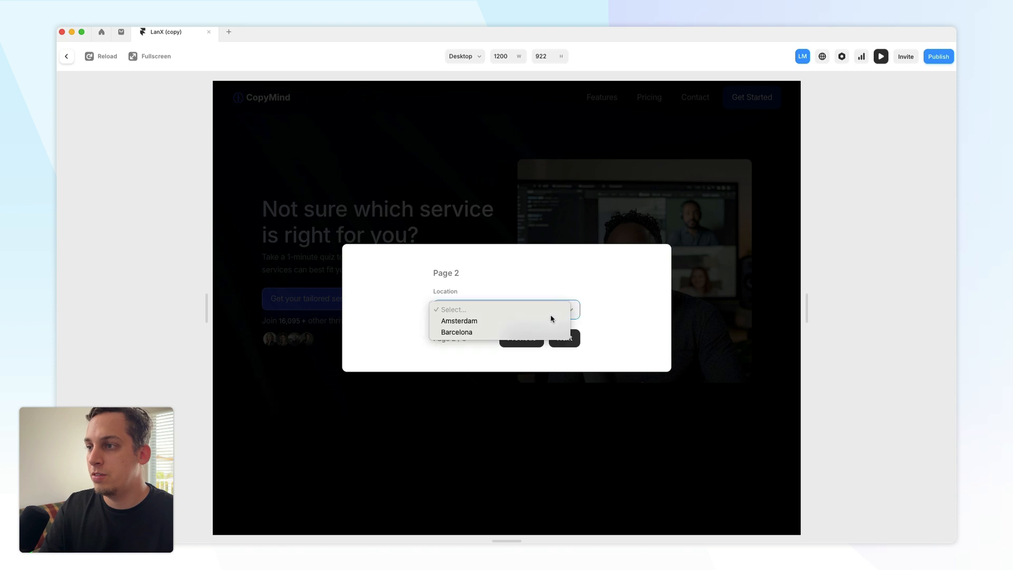
click(552, 332)
click(564, 338)
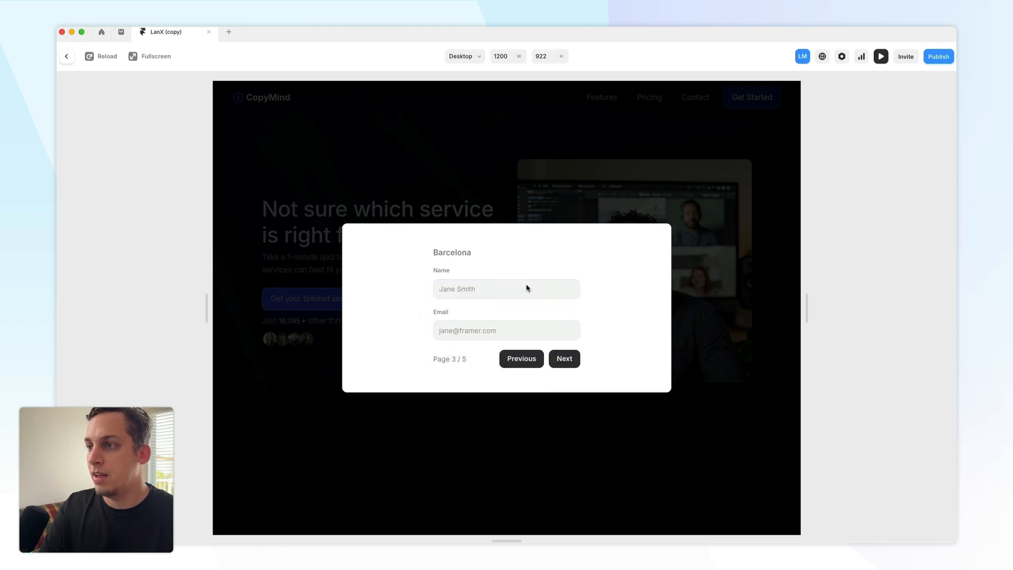
key(Escape)
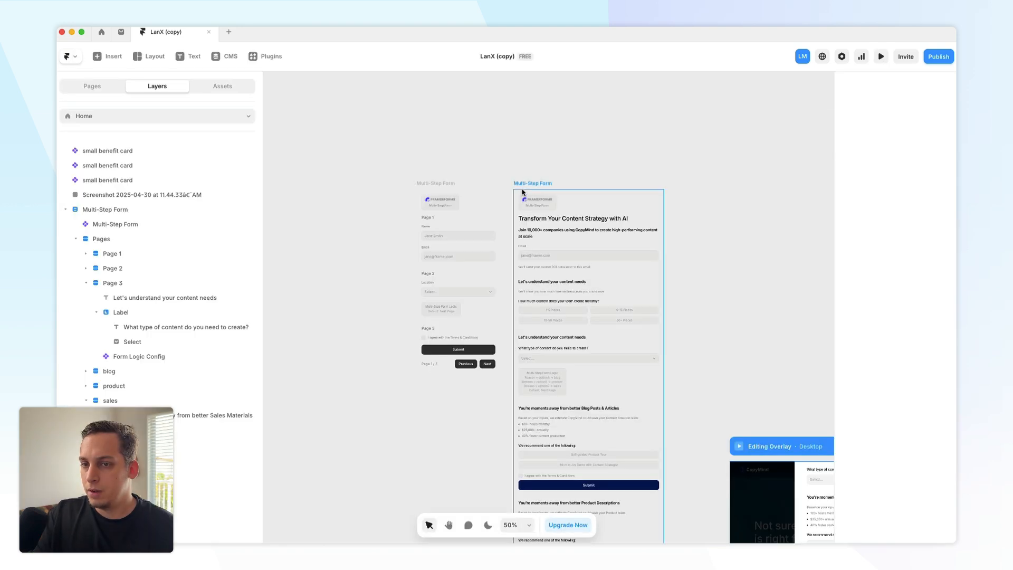
- Select the original multi-step form component and examine its list of end pages and the result sections
click(522, 192)
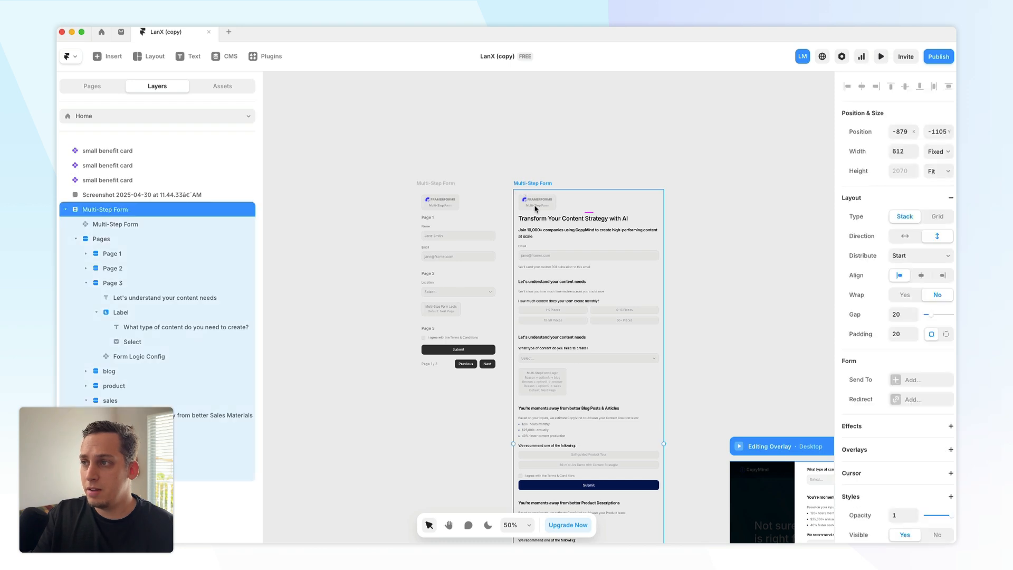
click(180, 227)
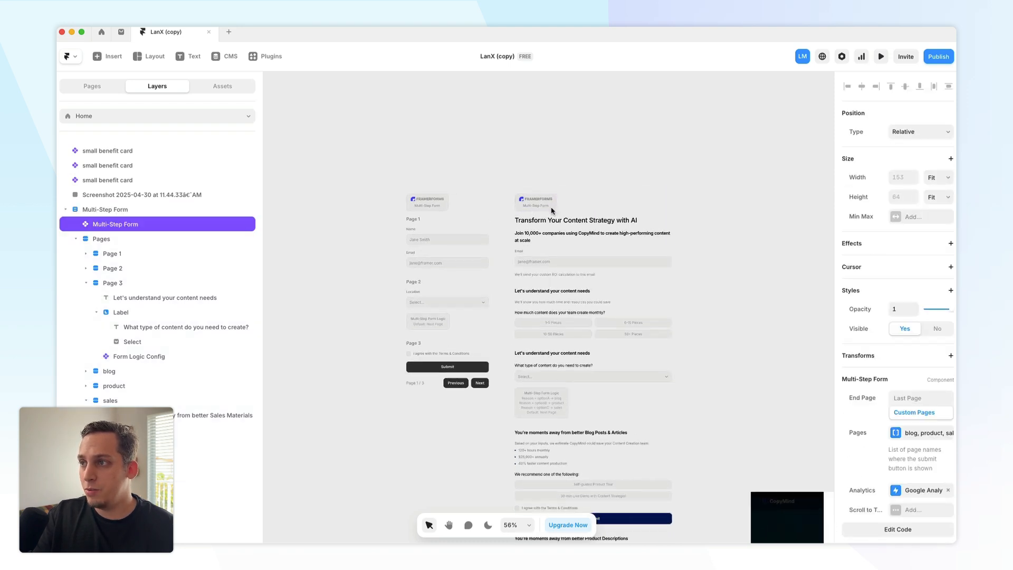
scroll(549, 207, up, 5)
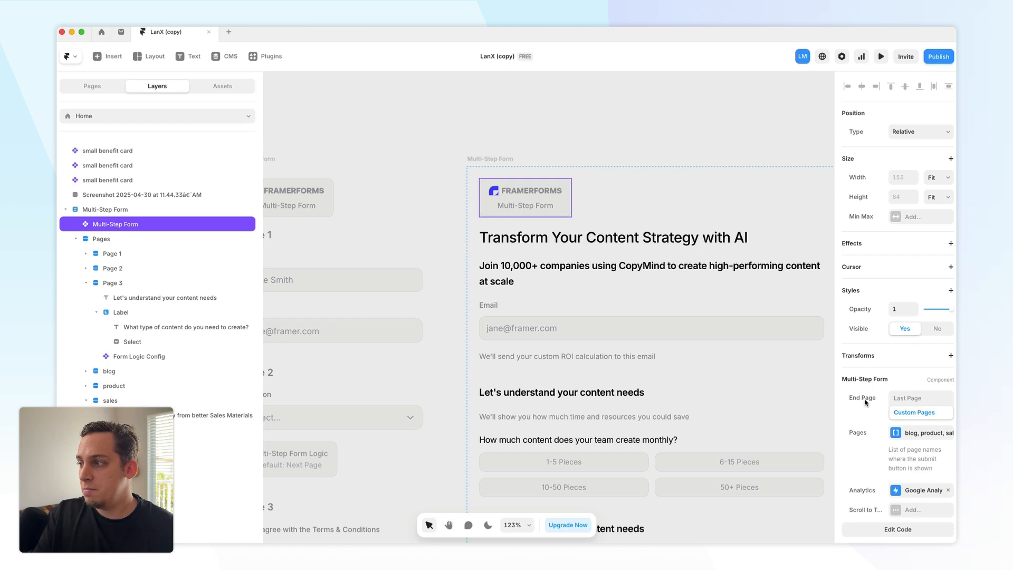
scroll(909, 428, down, 1)
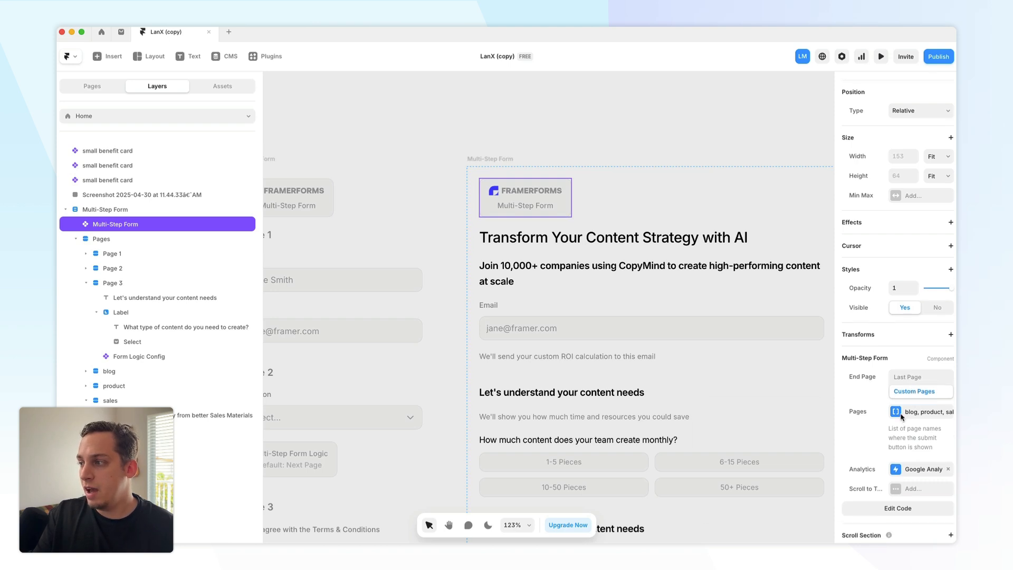
click(900, 415)
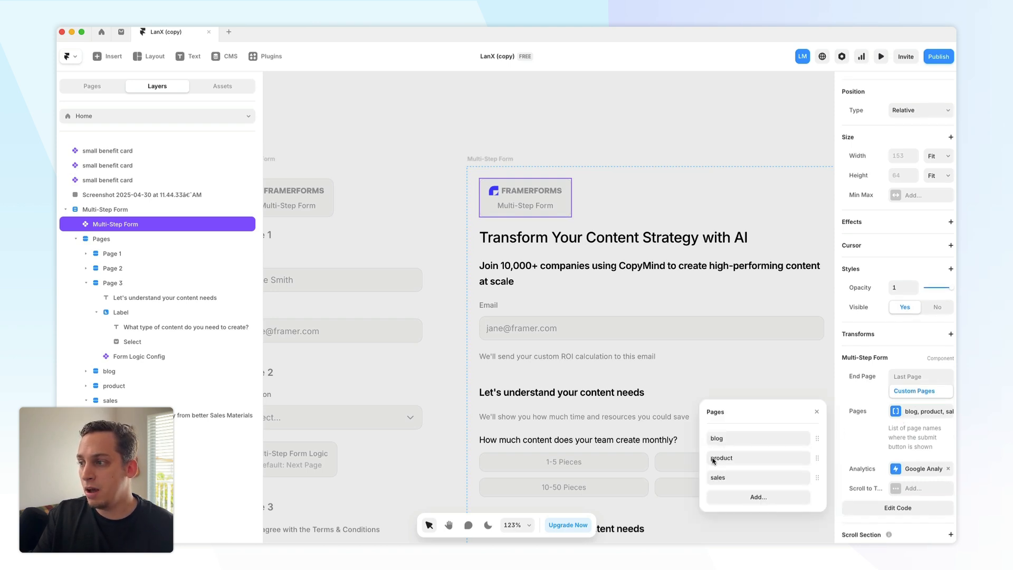
scroll(599, 380, down, 5)
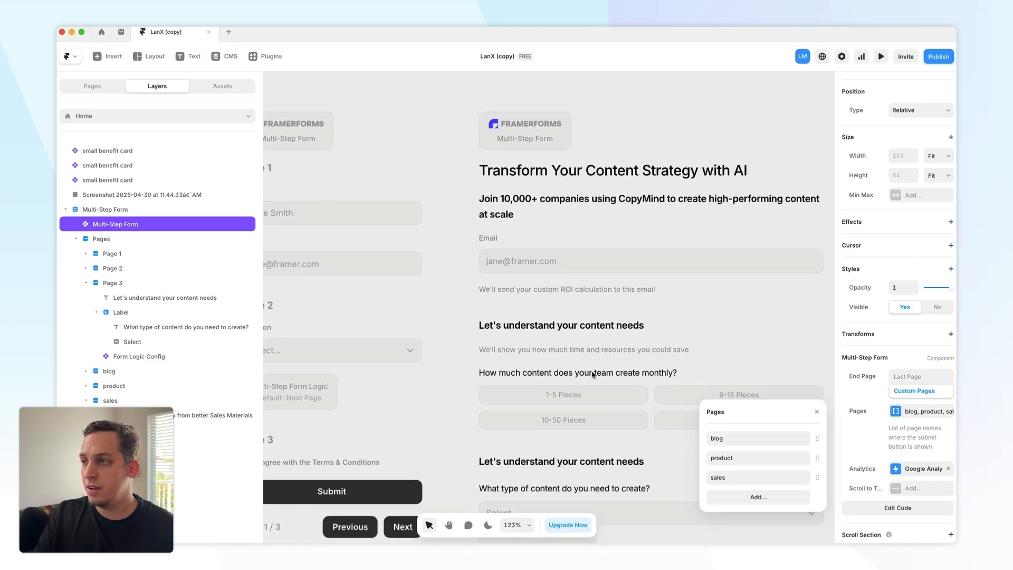
scroll(639, 356, down, 5)
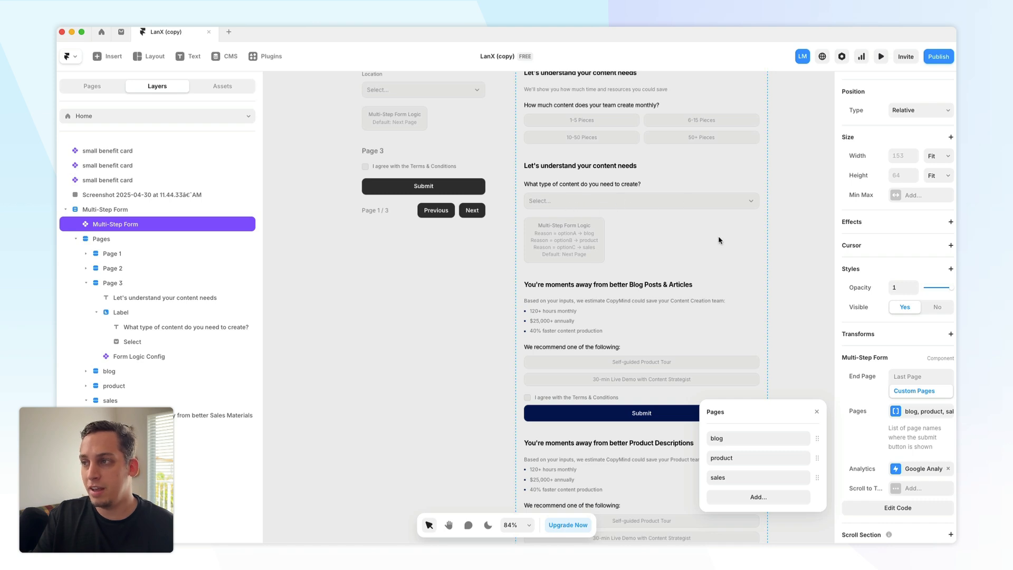
scroll(617, 267, down, 3)
scroll(587, 234, down, 4)
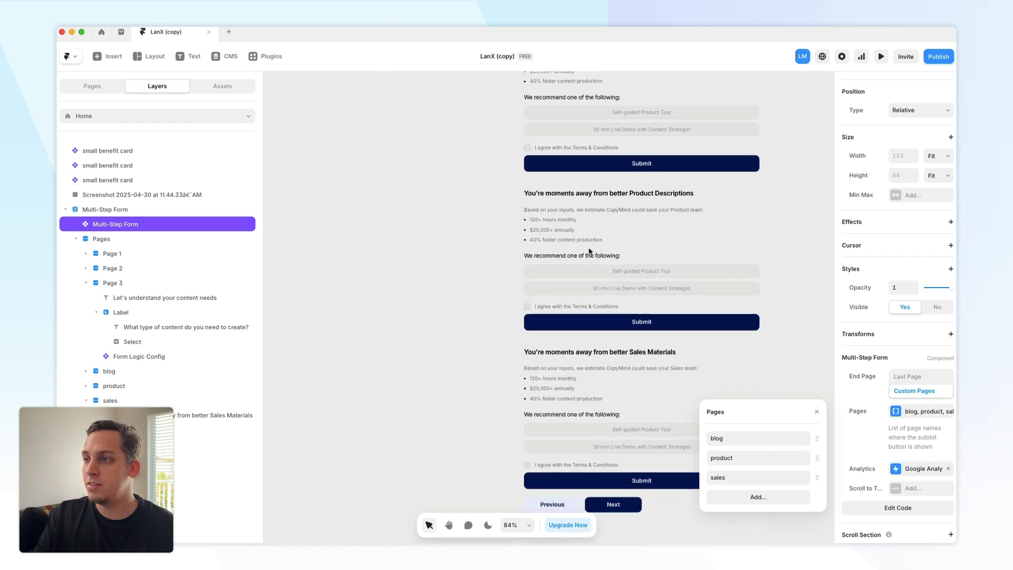
scroll(628, 303, down, 1)
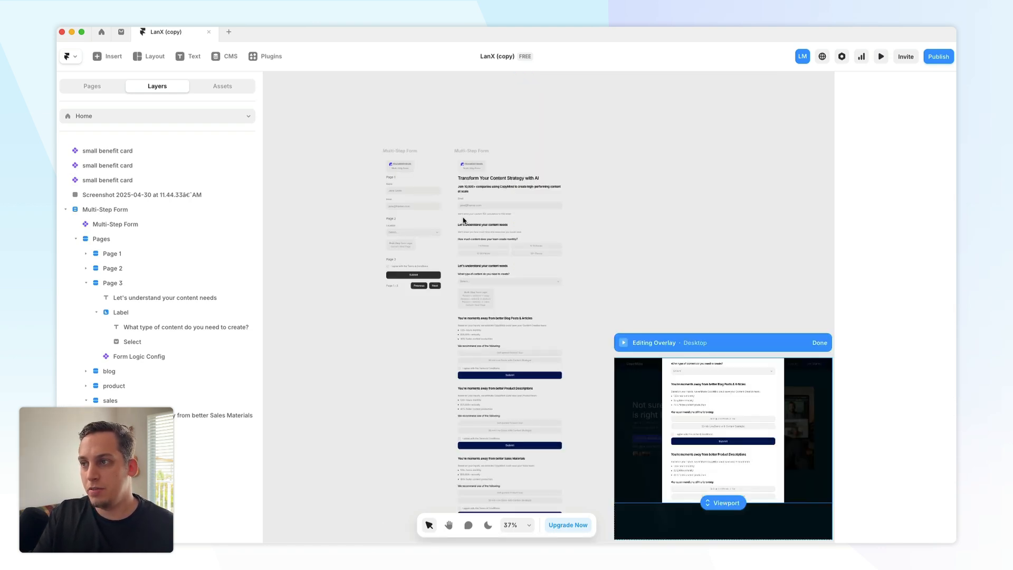
scroll(463, 228, up, 5)
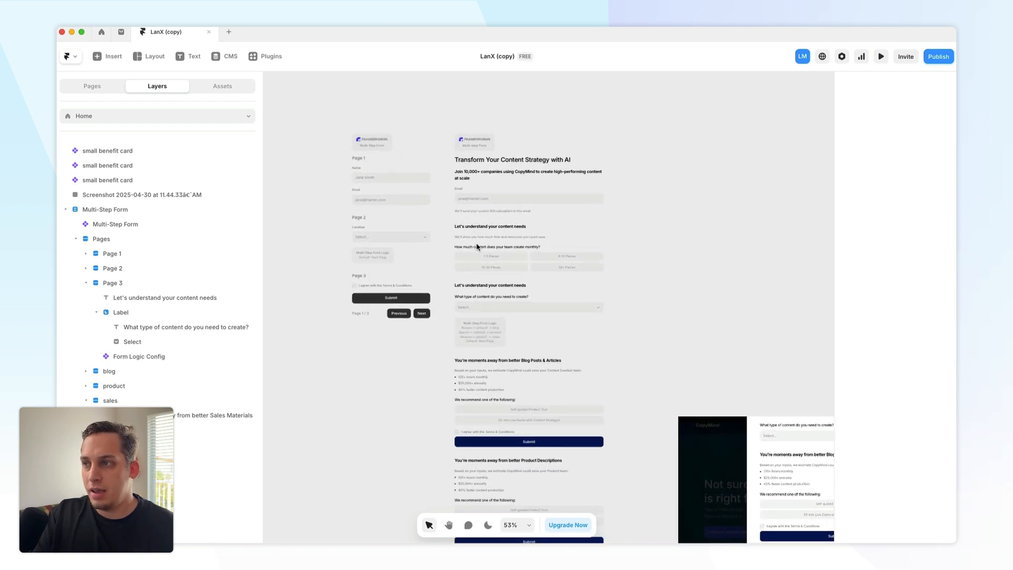
- Open the FramerForms plugin and browse the available form input types
click(270, 56)
click(436, 272)
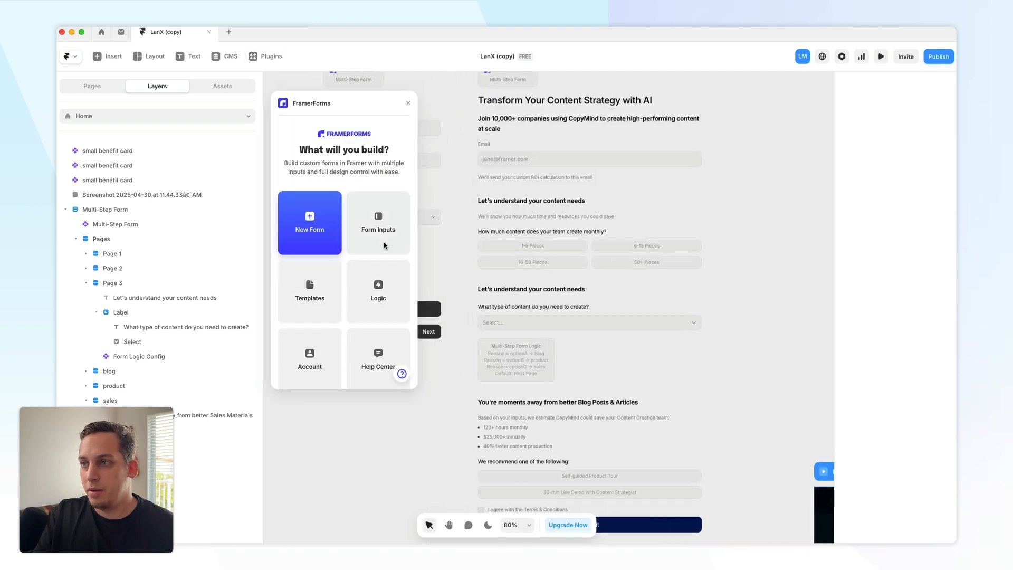
click(382, 227)
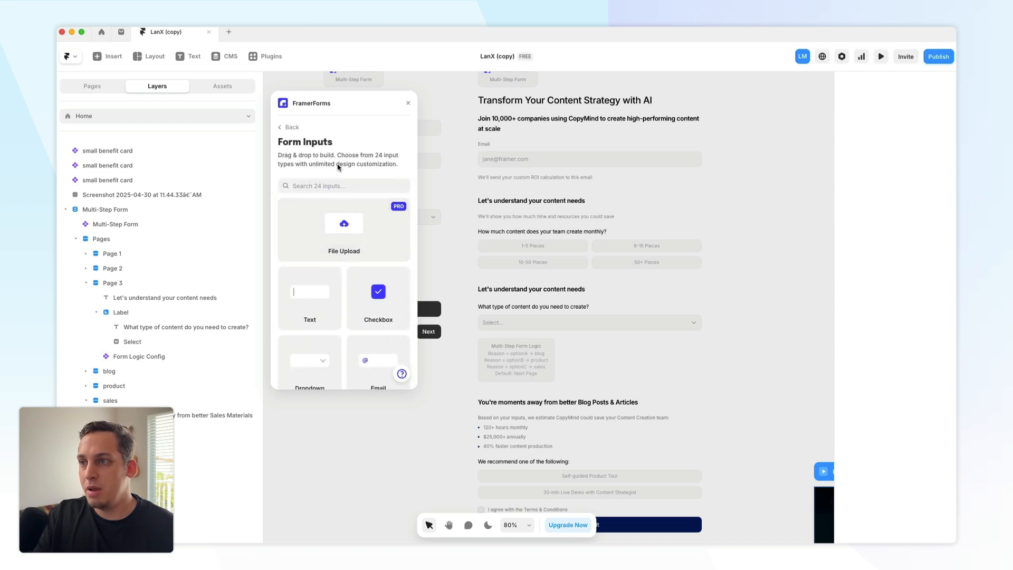
scroll(369, 259, down, 1)
scroll(341, 309, down, 5)
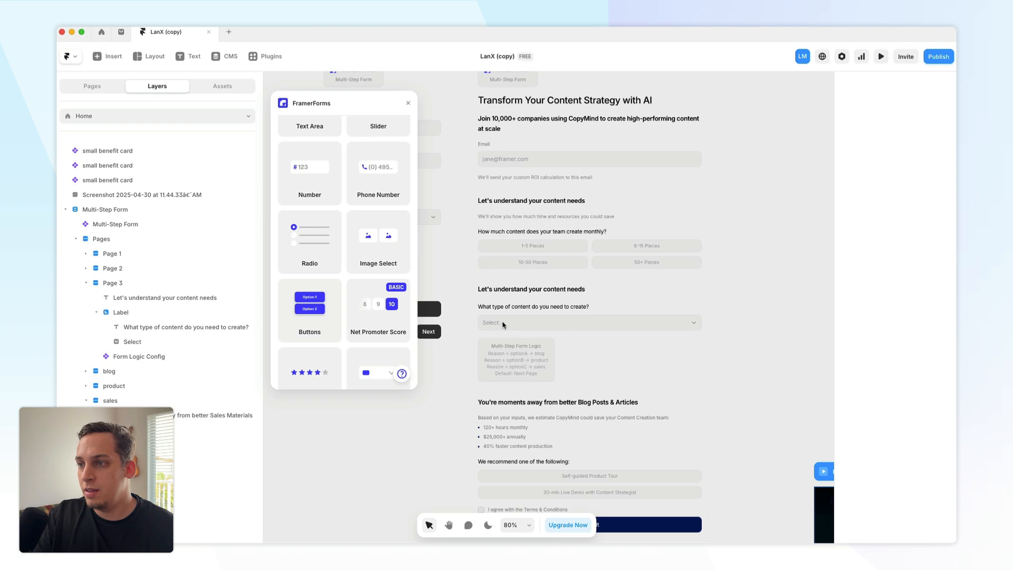
scroll(303, 261, up, 5)
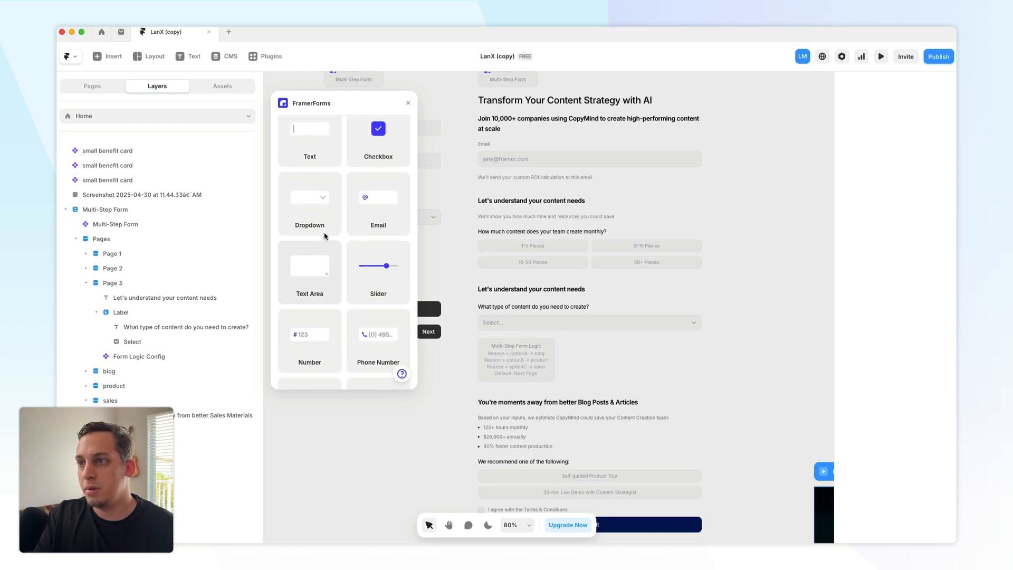
scroll(501, 225, up, 2)
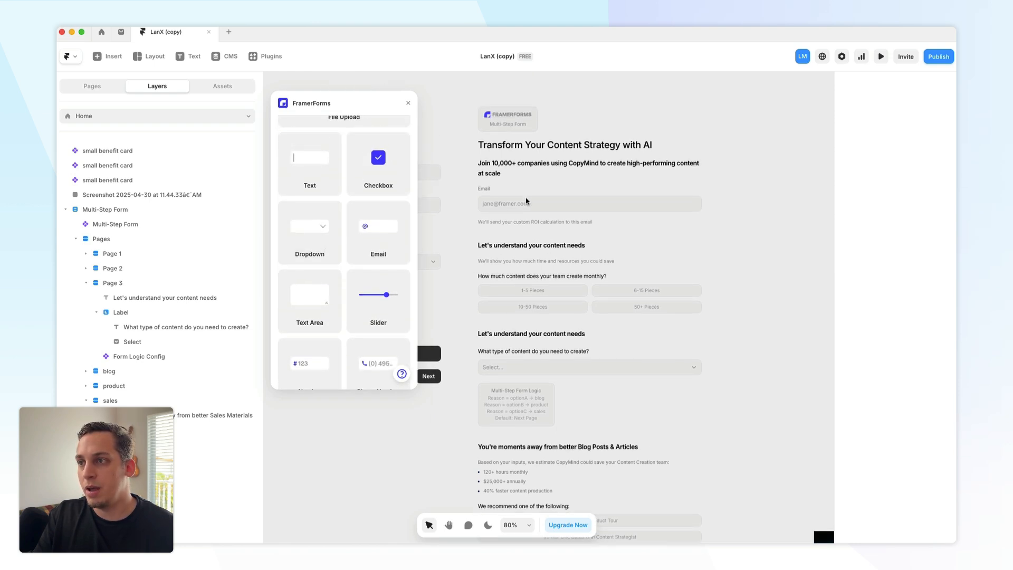
scroll(366, 236, up, 2)
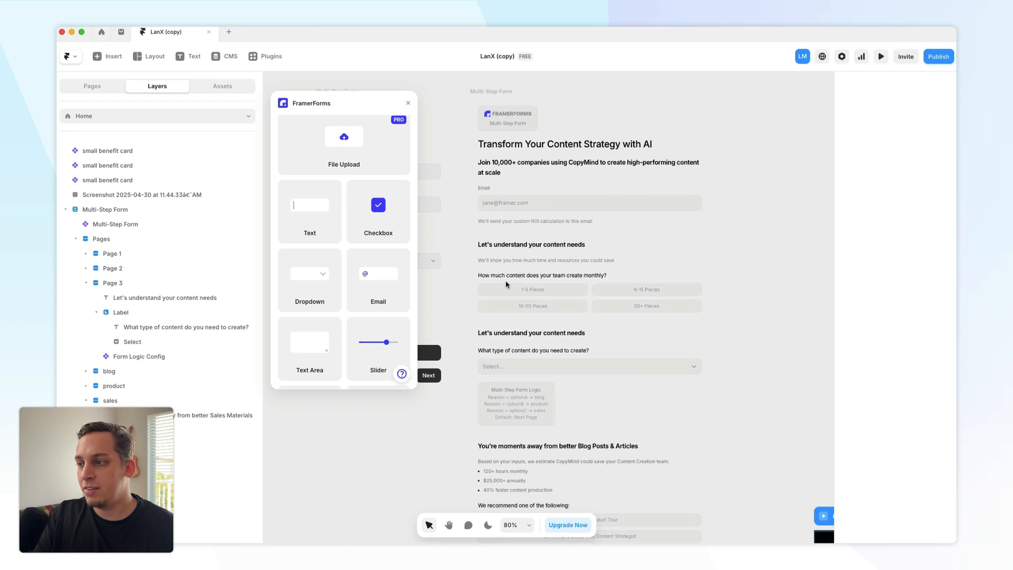
scroll(599, 348, down, 4)
scroll(537, 357, down, 3)
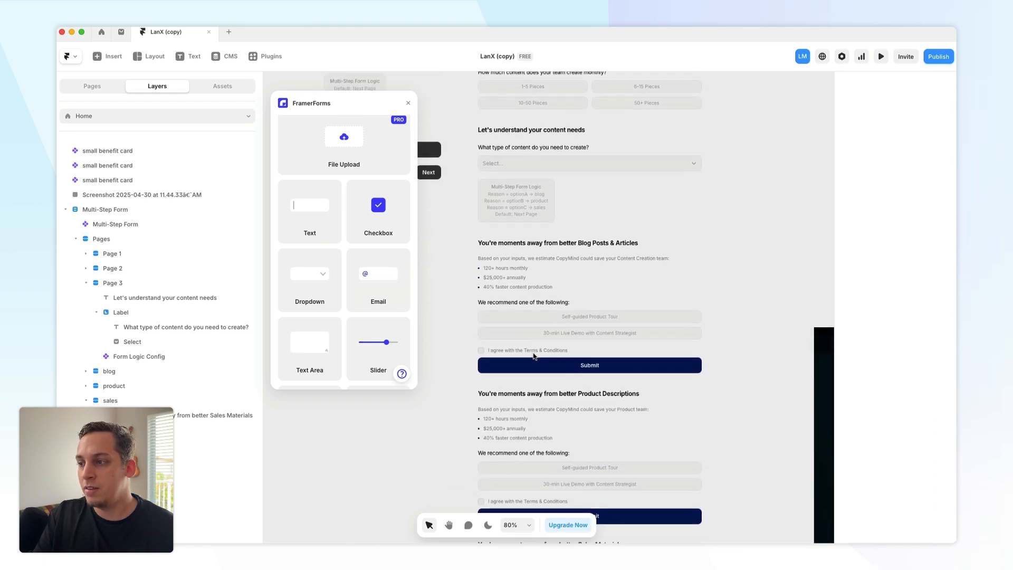
scroll(379, 333, down, 4)
scroll(379, 334, down, 1)
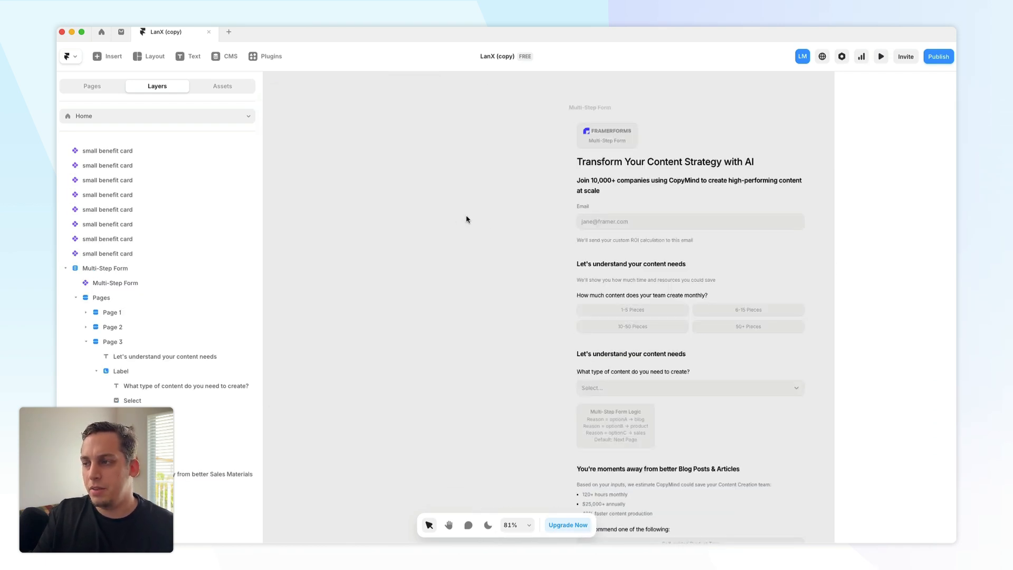
- Inspect the multi-step form's Page 1 layers and the Previous and Next buttons' fill settings
scroll(543, 209, right, 4)
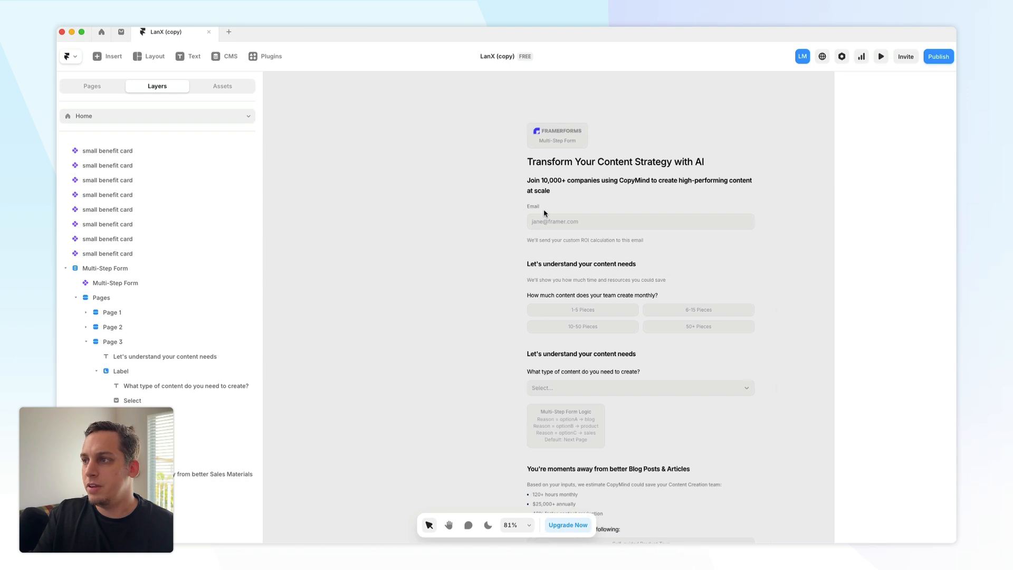
click(486, 124)
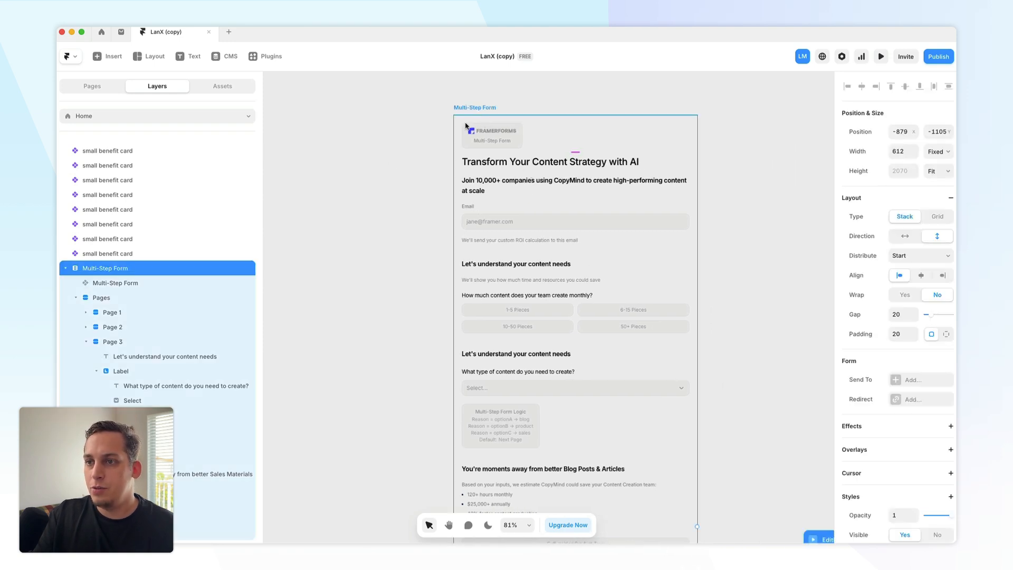
click(86, 314)
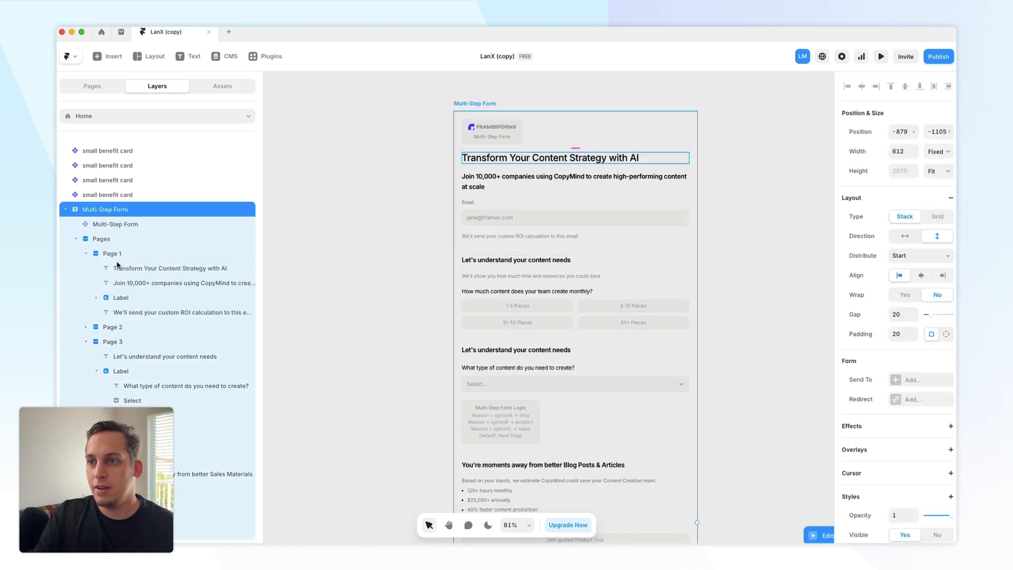
click(127, 272)
scroll(875, 353, down, 2)
scroll(874, 353, down, 2)
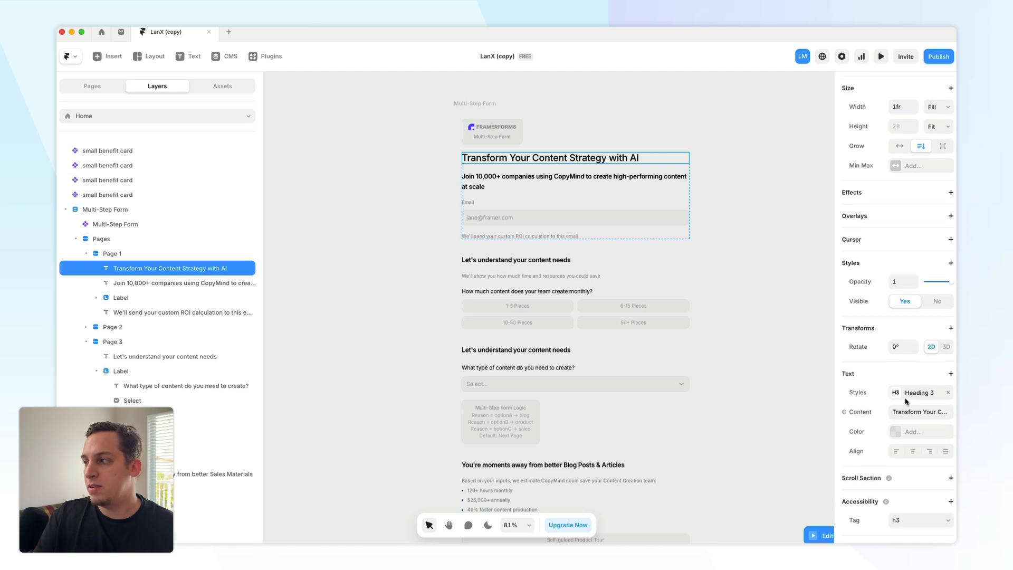
click(170, 284)
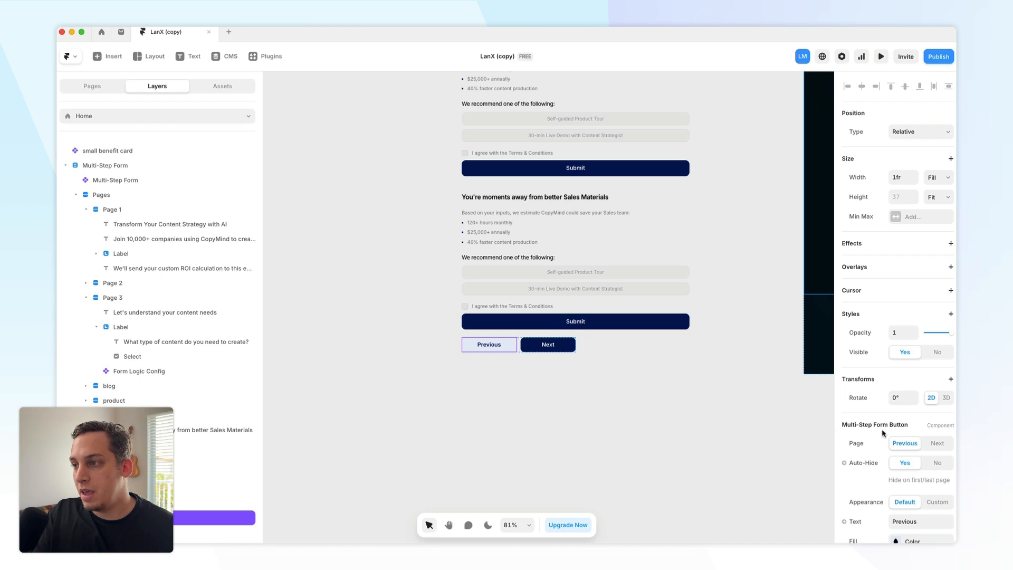
scroll(883, 433, down, 5)
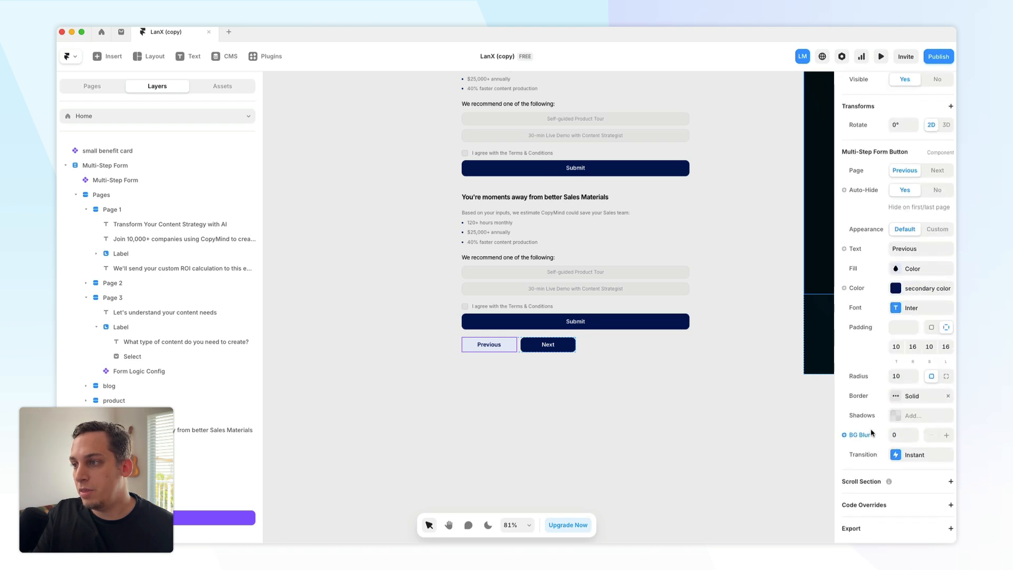
click(191, 531)
click(183, 521)
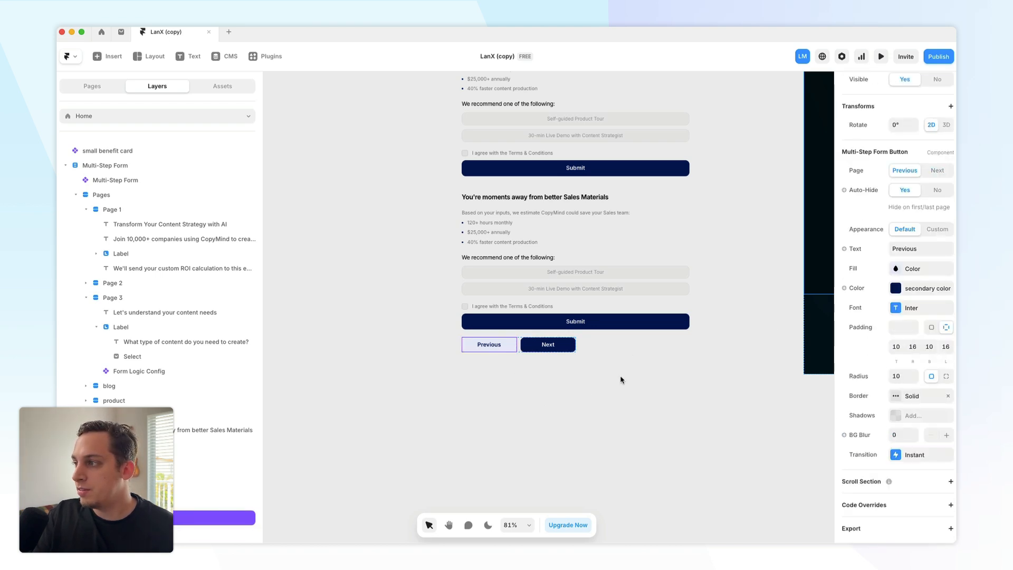
click(894, 270)
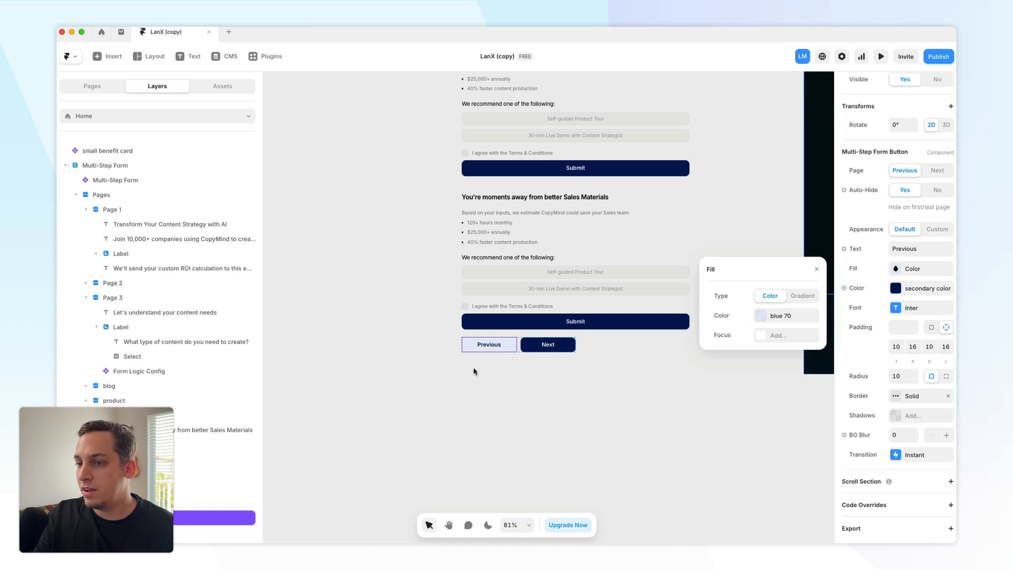
click(193, 535)
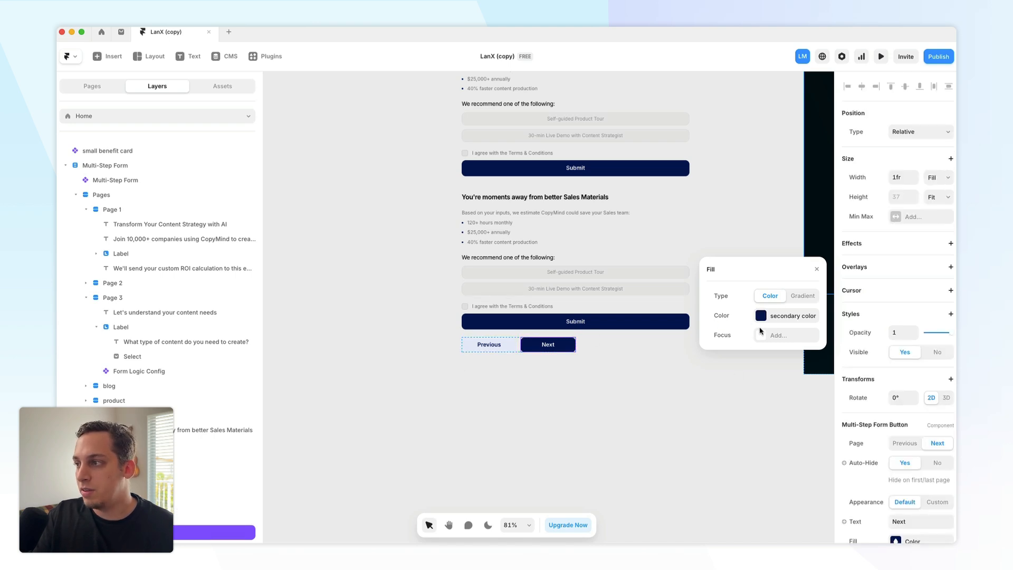
click(503, 348)
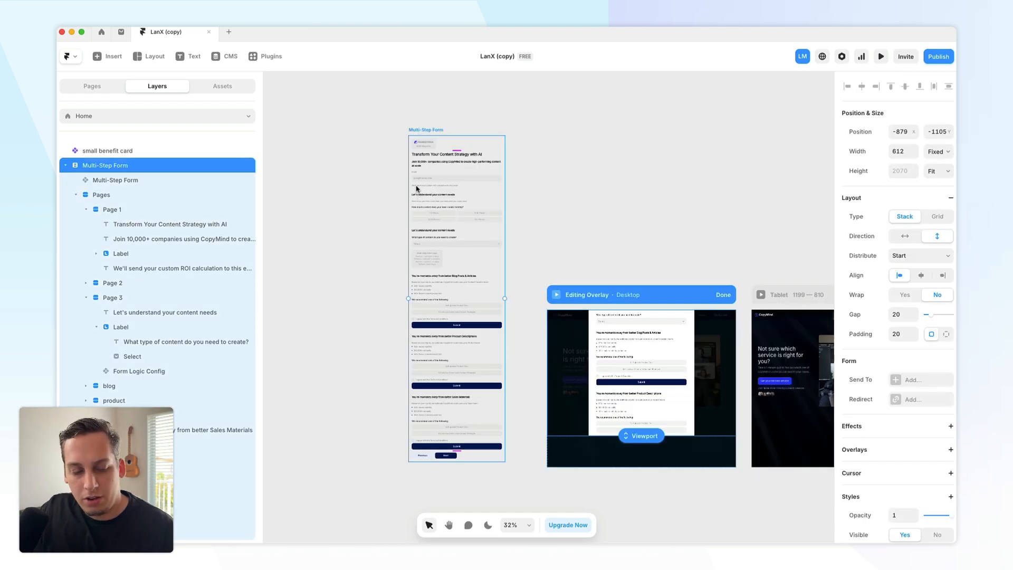
- Delete the selected Previous button and undo the deletion
key(Delete)
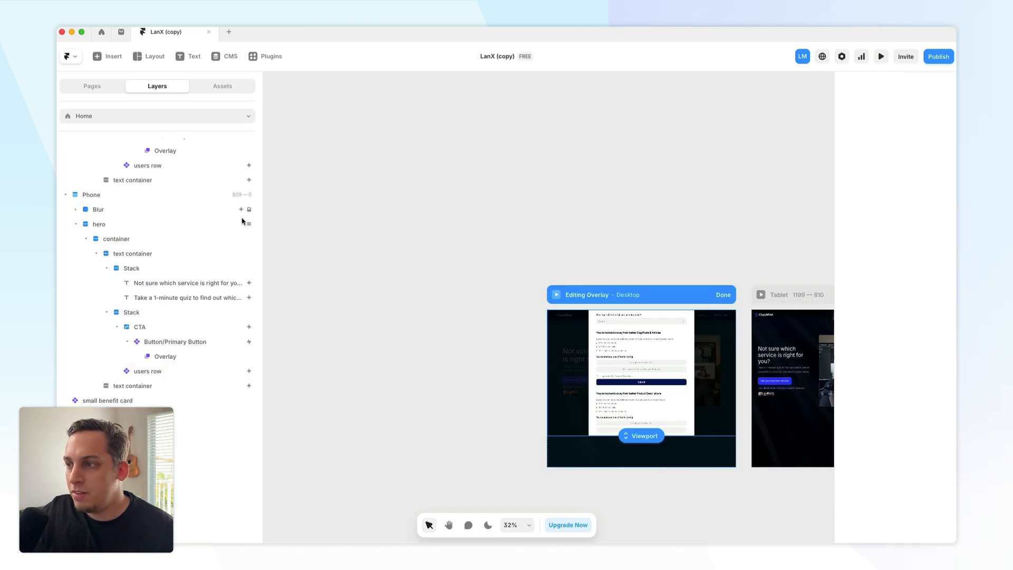
key(ctrl+z)
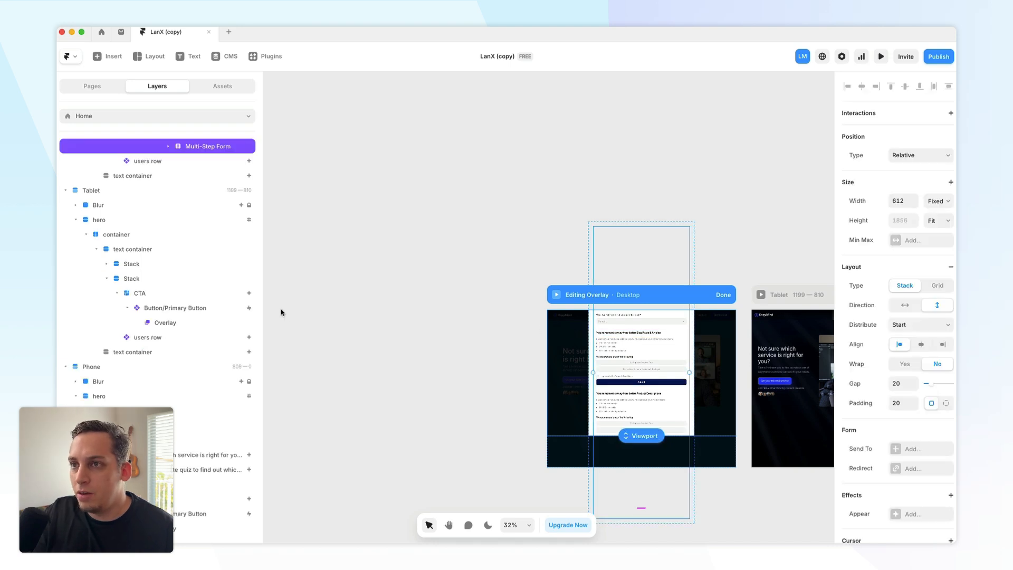
- Examine the hero button's overlay layers and the stacks wrapping the multi-step form
scroll(170, 242, up, 4)
click(171, 261)
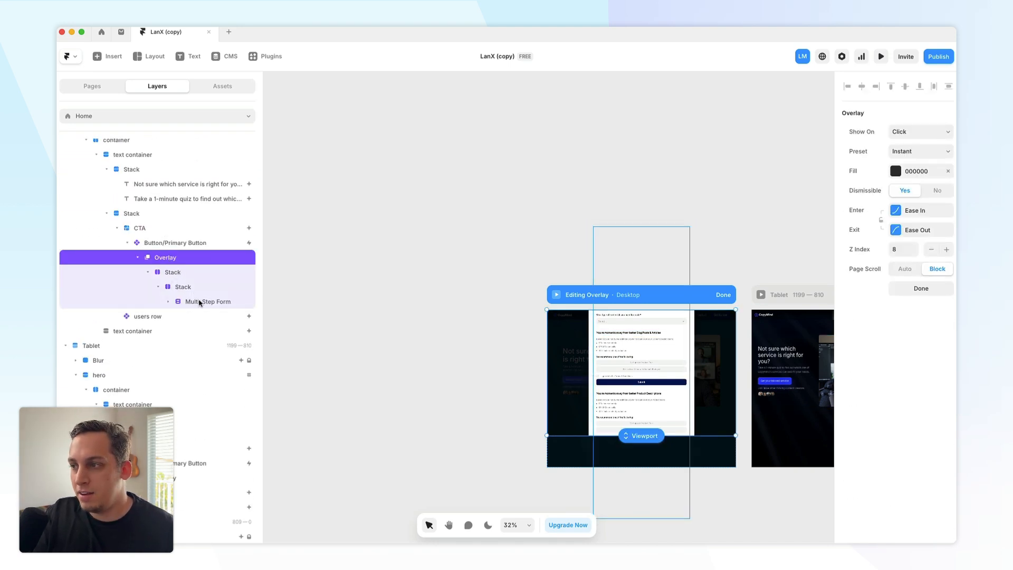
click(179, 288)
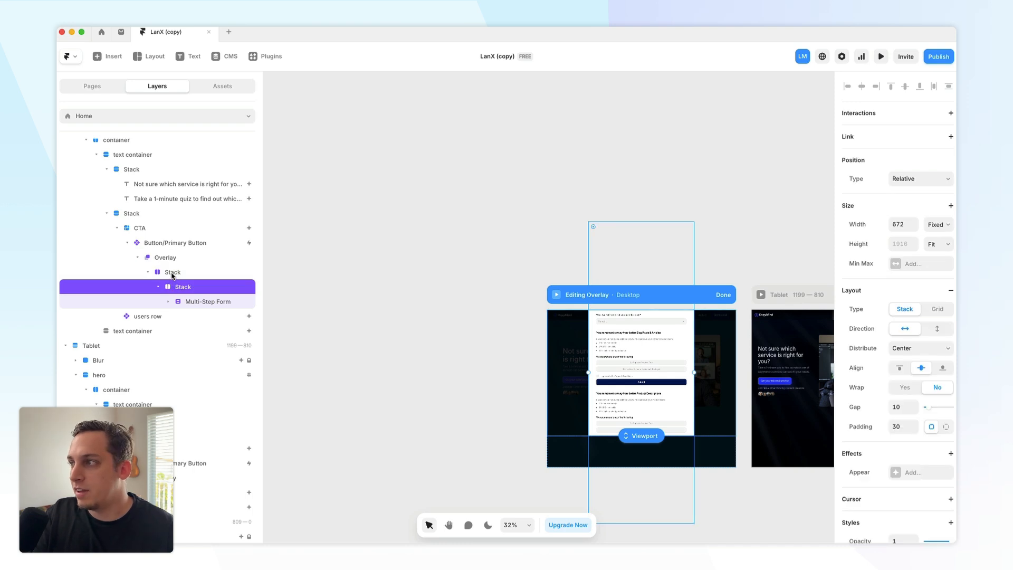
click(173, 272)
scroll(434, 290, right, 2)
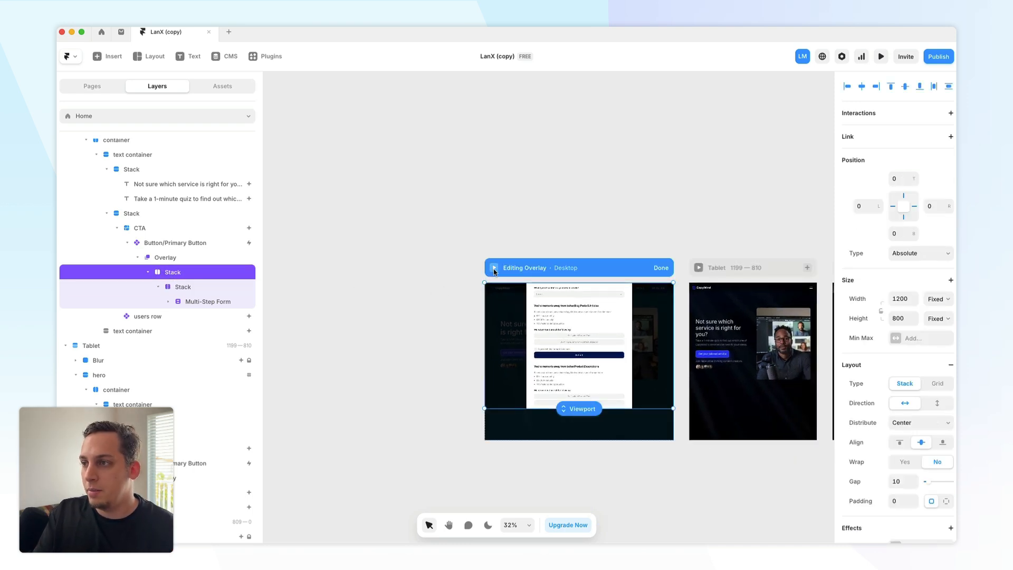
click(458, 277)
click(458, 277)
- Preview the site, open the quiz, and choose 10-50 Pieces and Product Descriptions to test the routing
click(493, 268)
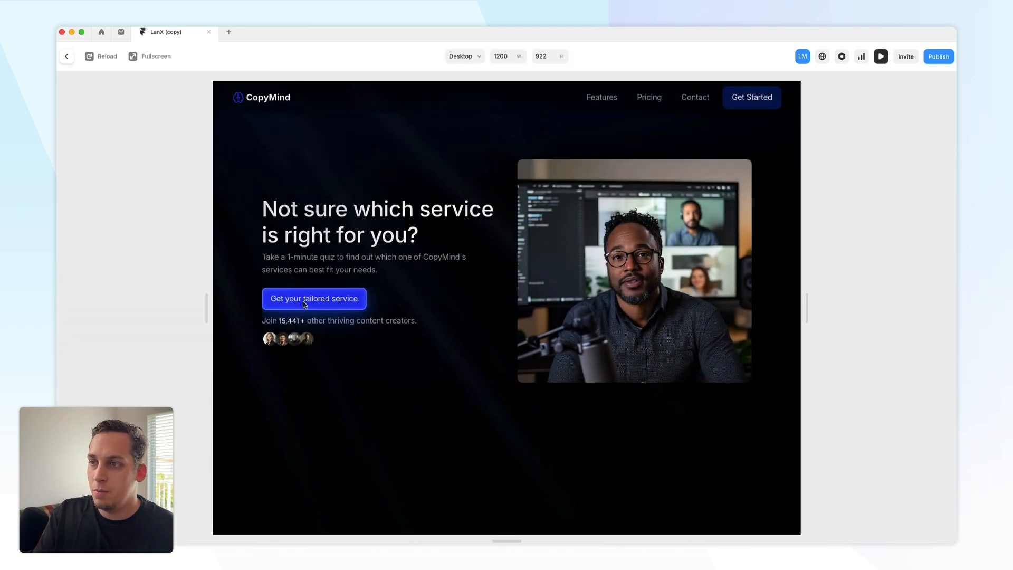
click(294, 302)
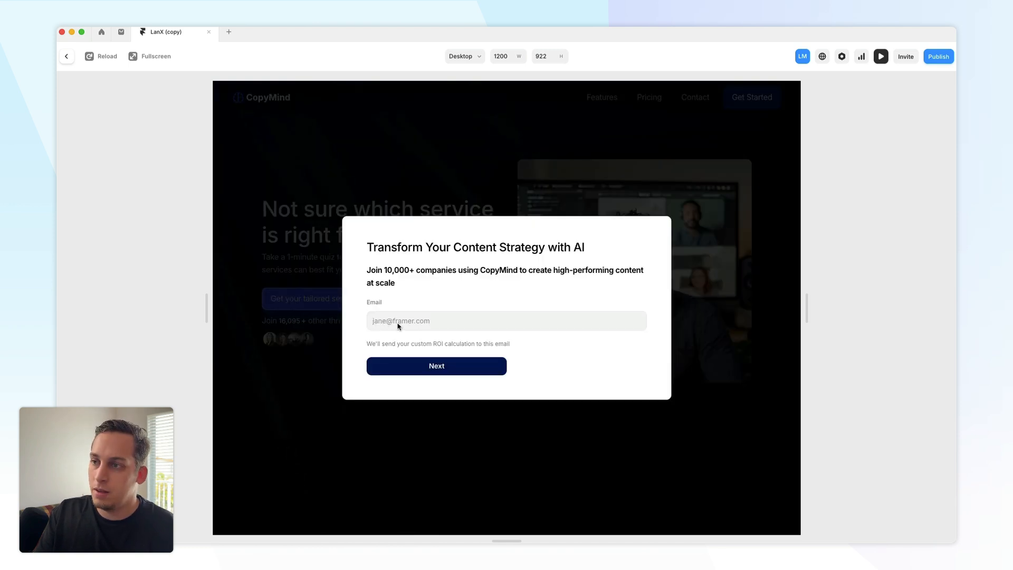
click(424, 367)
click(443, 335)
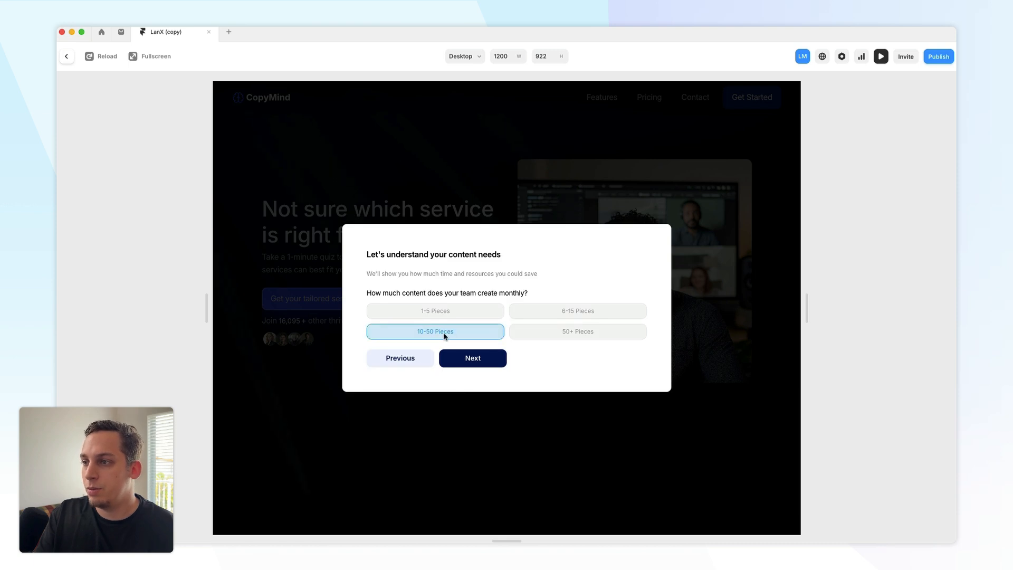
click(479, 364)
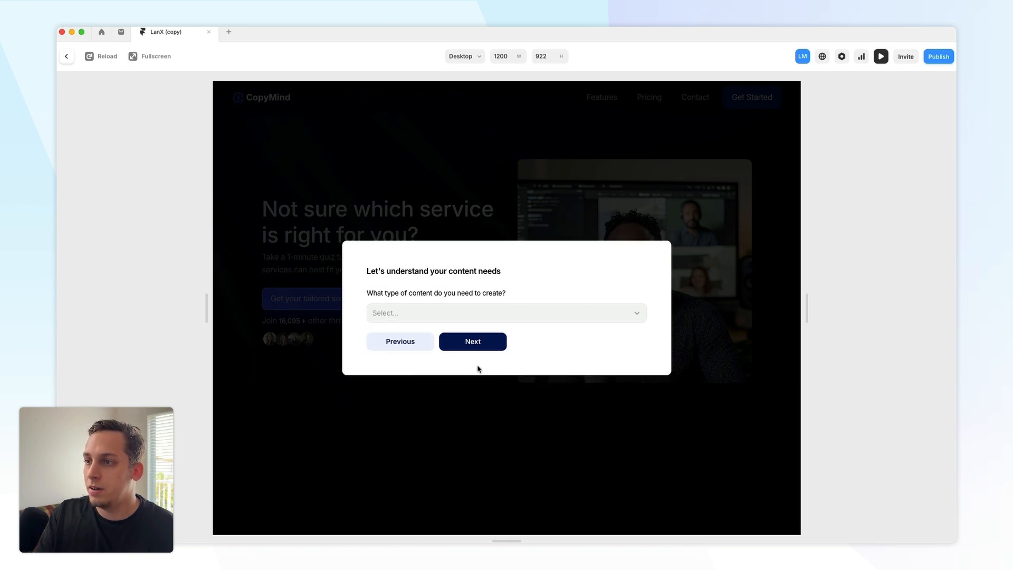
click(456, 316)
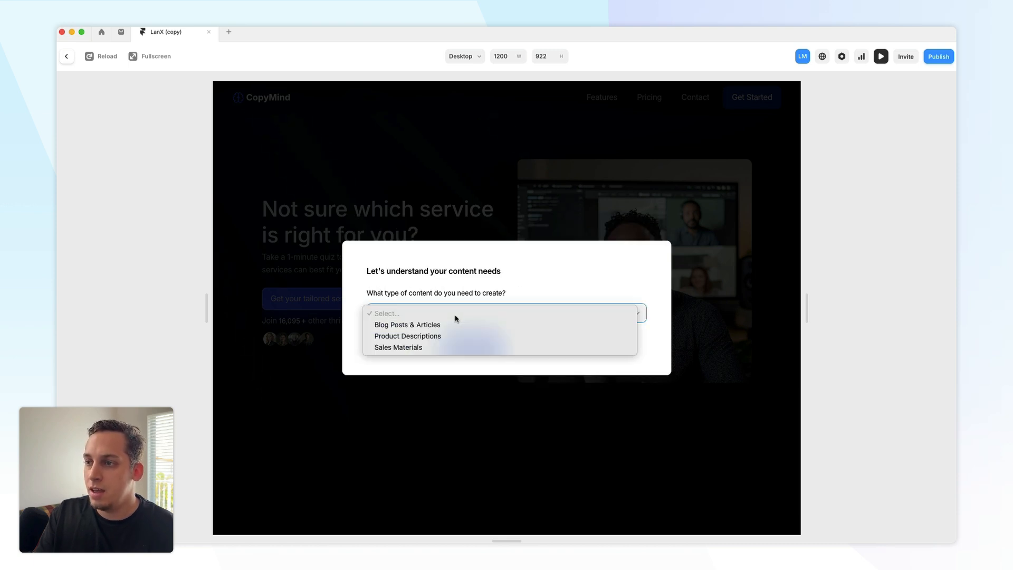
click(428, 338)
click(461, 344)
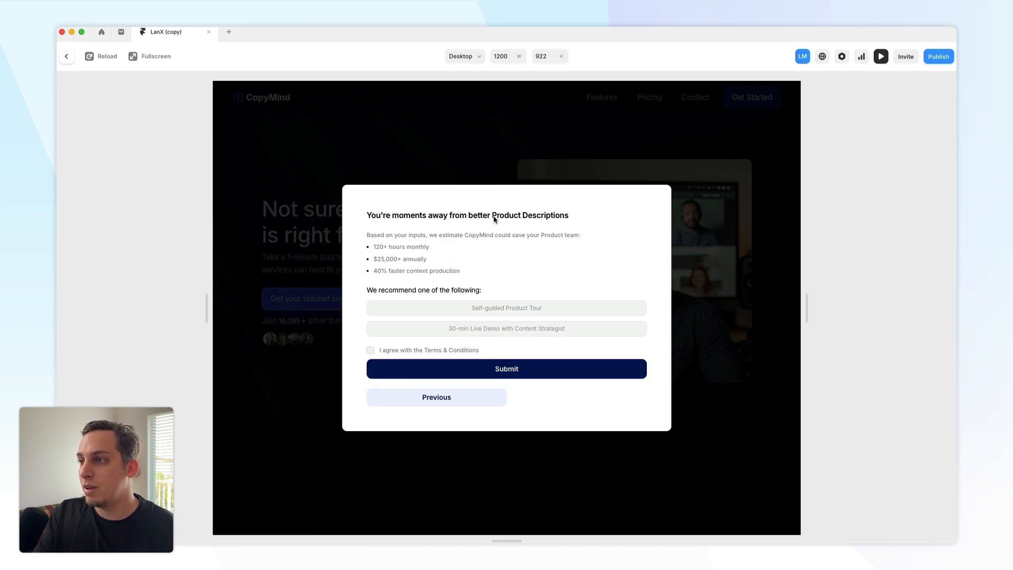
- On the Product Descriptions result page, pick the 30-min Live Demo with Content Strategist, accept the terms, and submit
drag(493, 216, 565, 218)
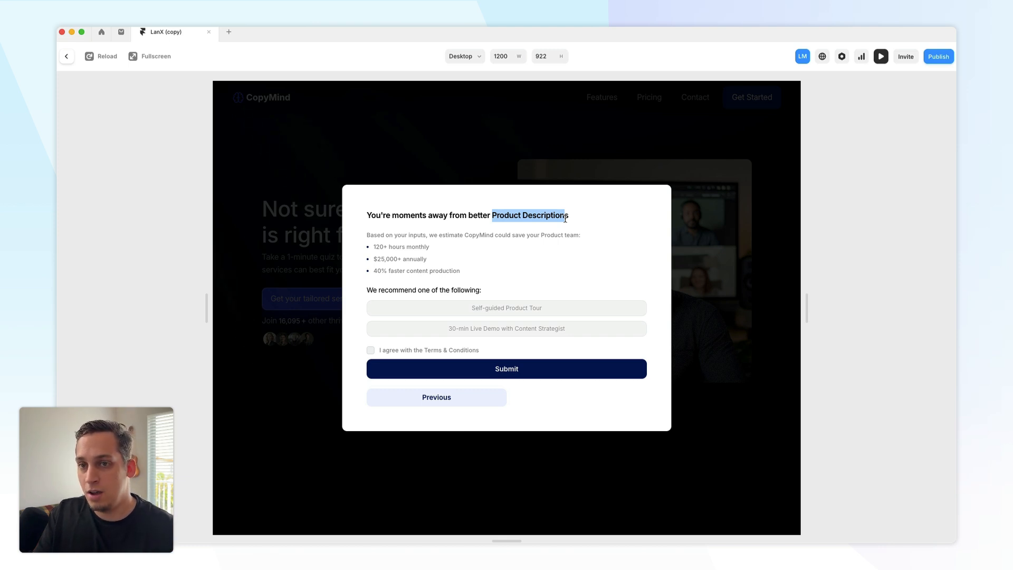
click(419, 239)
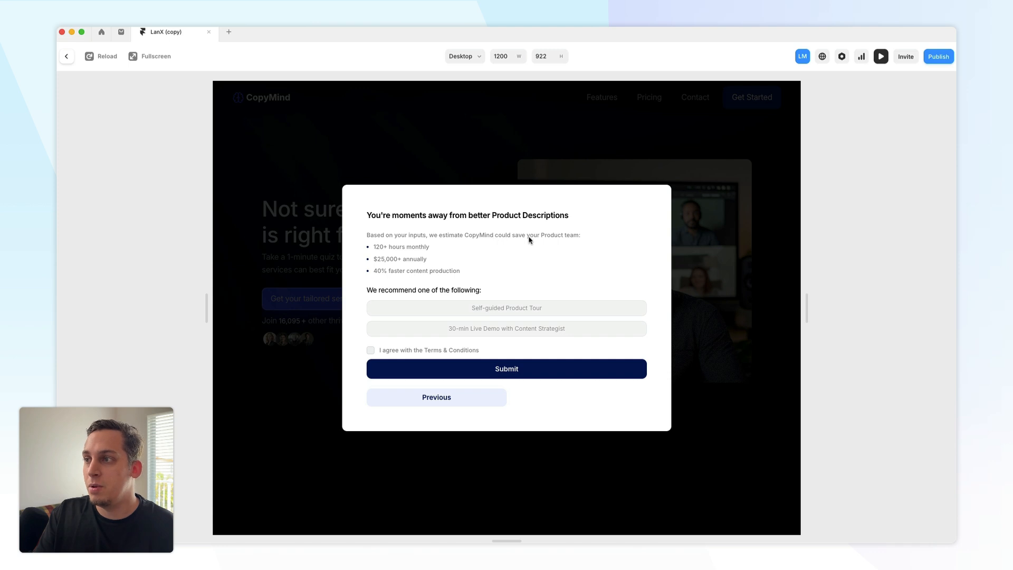
double_click(545, 238)
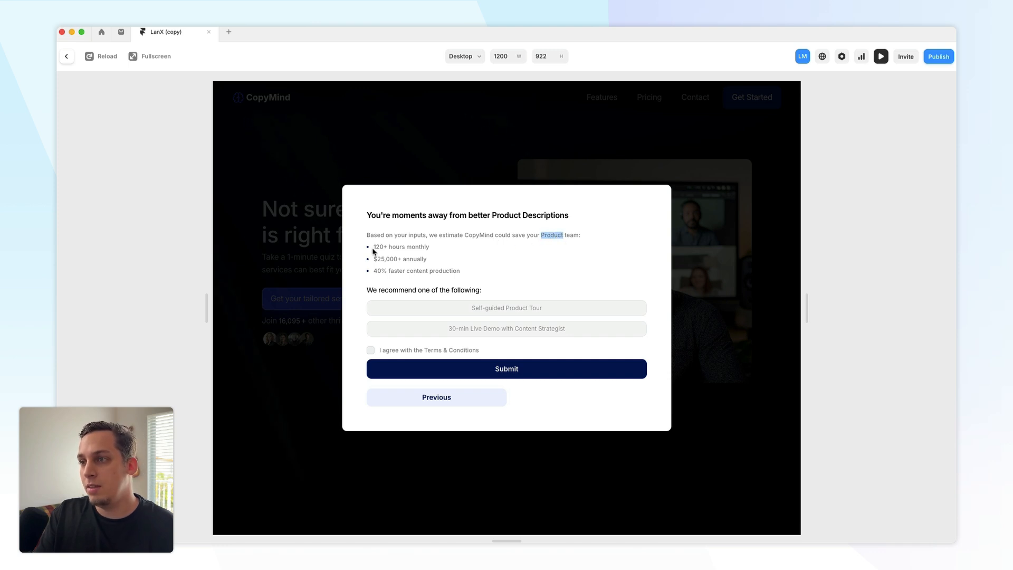
drag(372, 251, 466, 278)
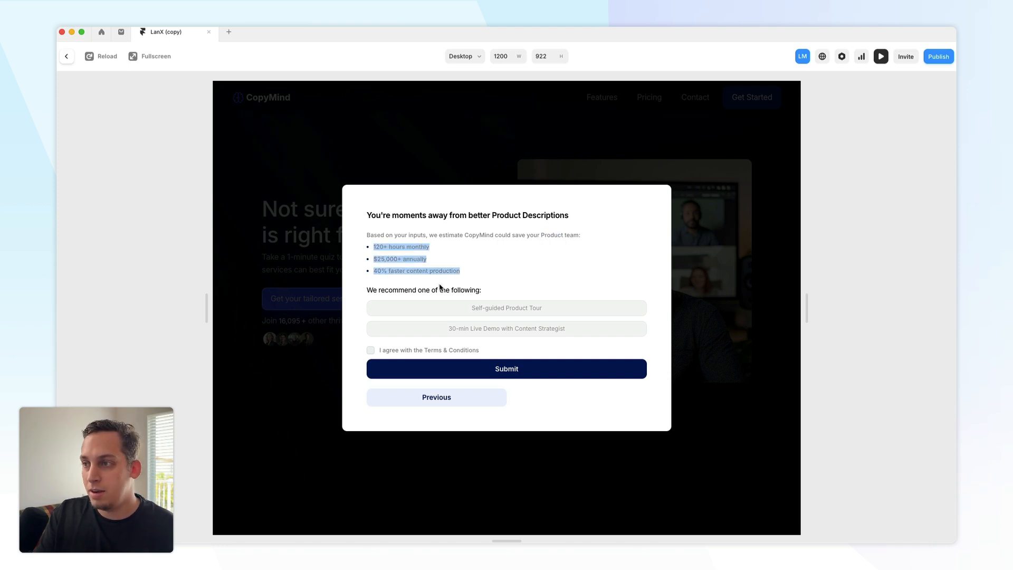
drag(398, 292, 476, 302)
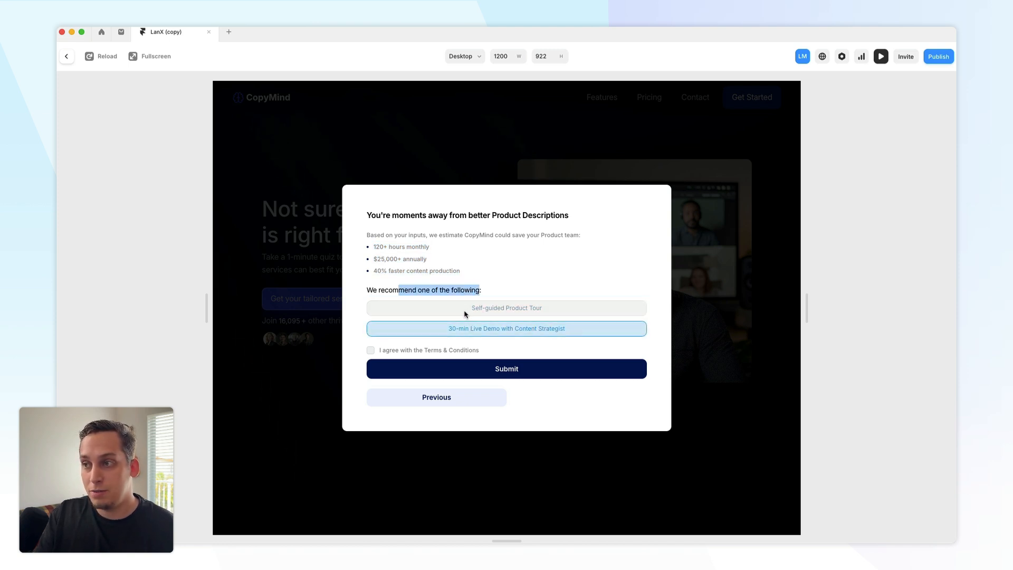
click(532, 273)
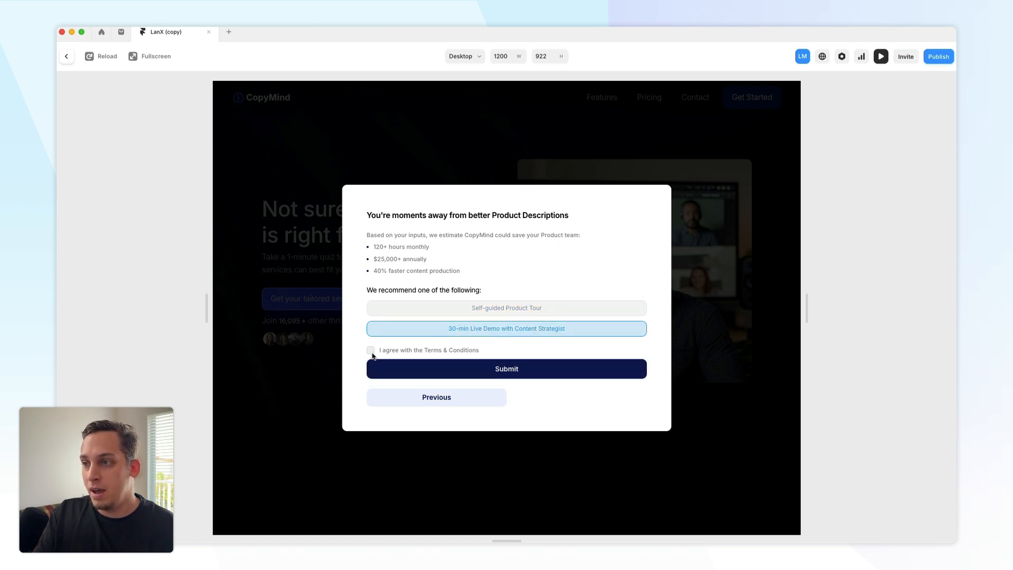
click(483, 368)
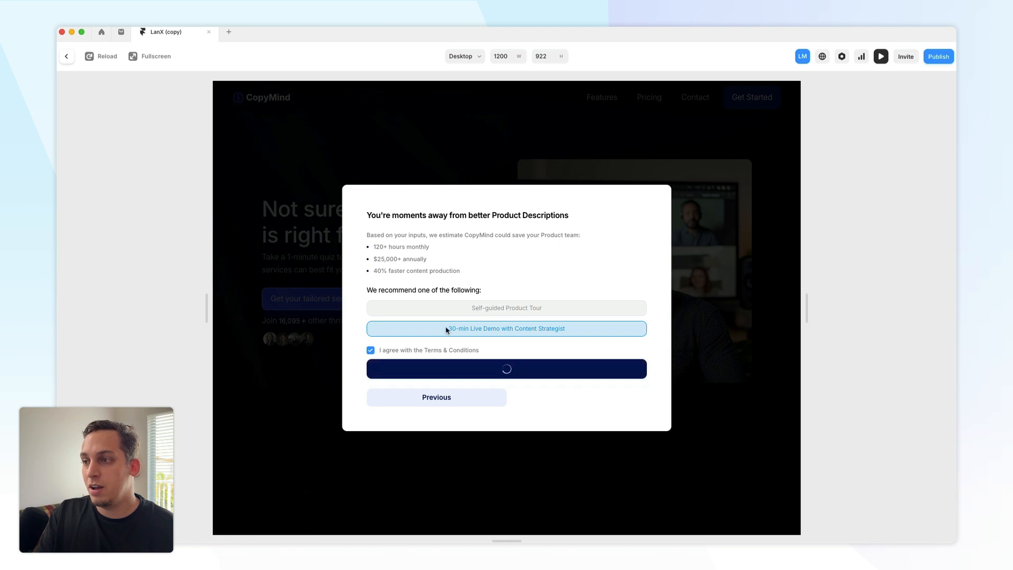